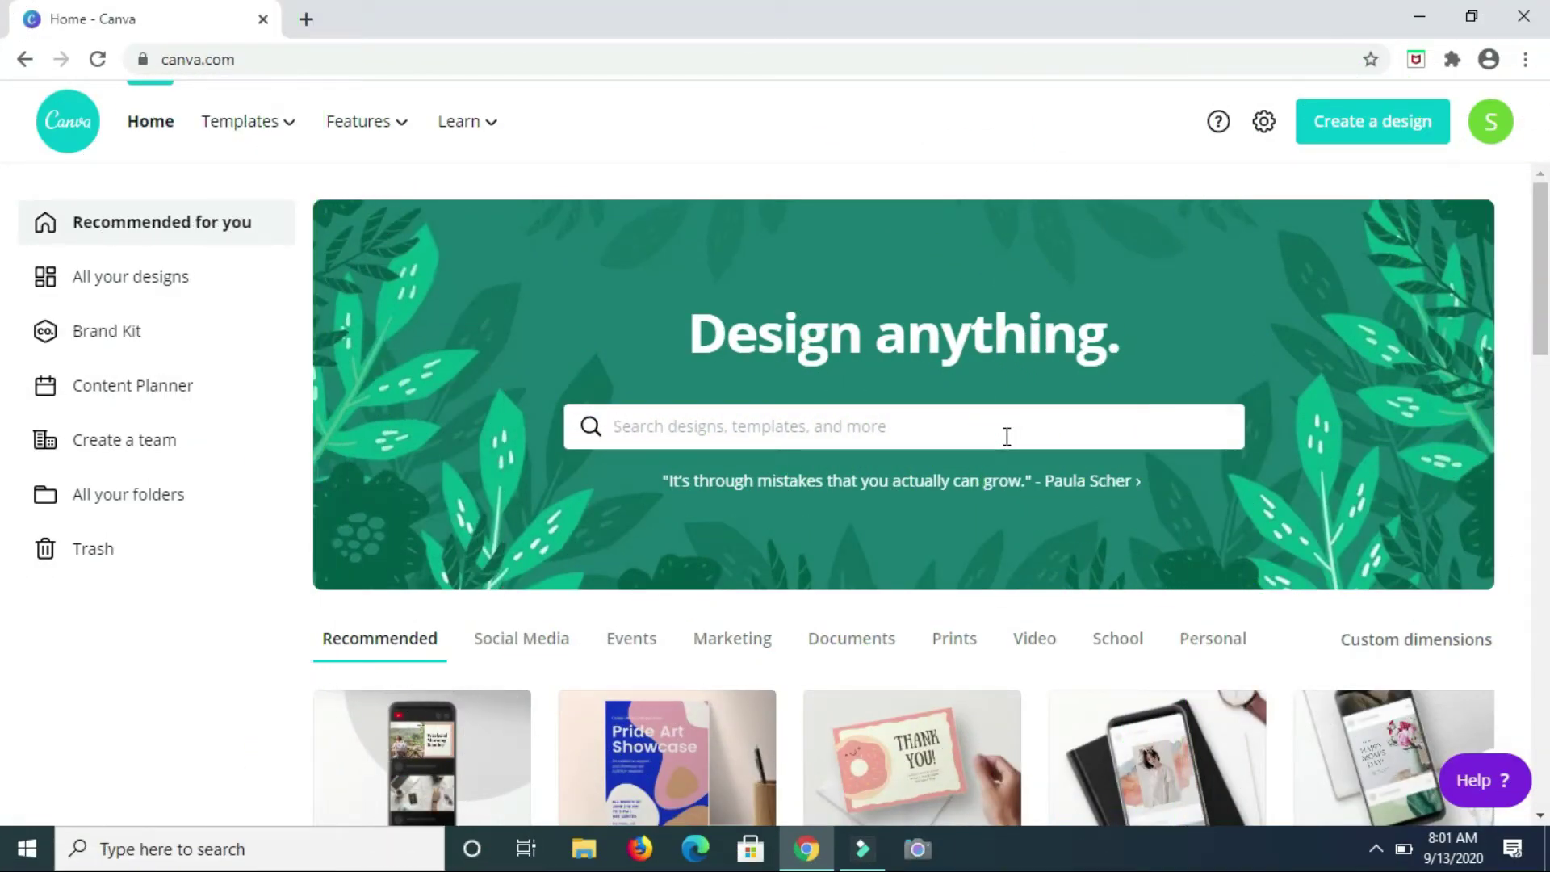
- Search Canva's home page for 'folded' to find the Folded Card (Portrait) designs
left_click(1006, 437)
type("folded")
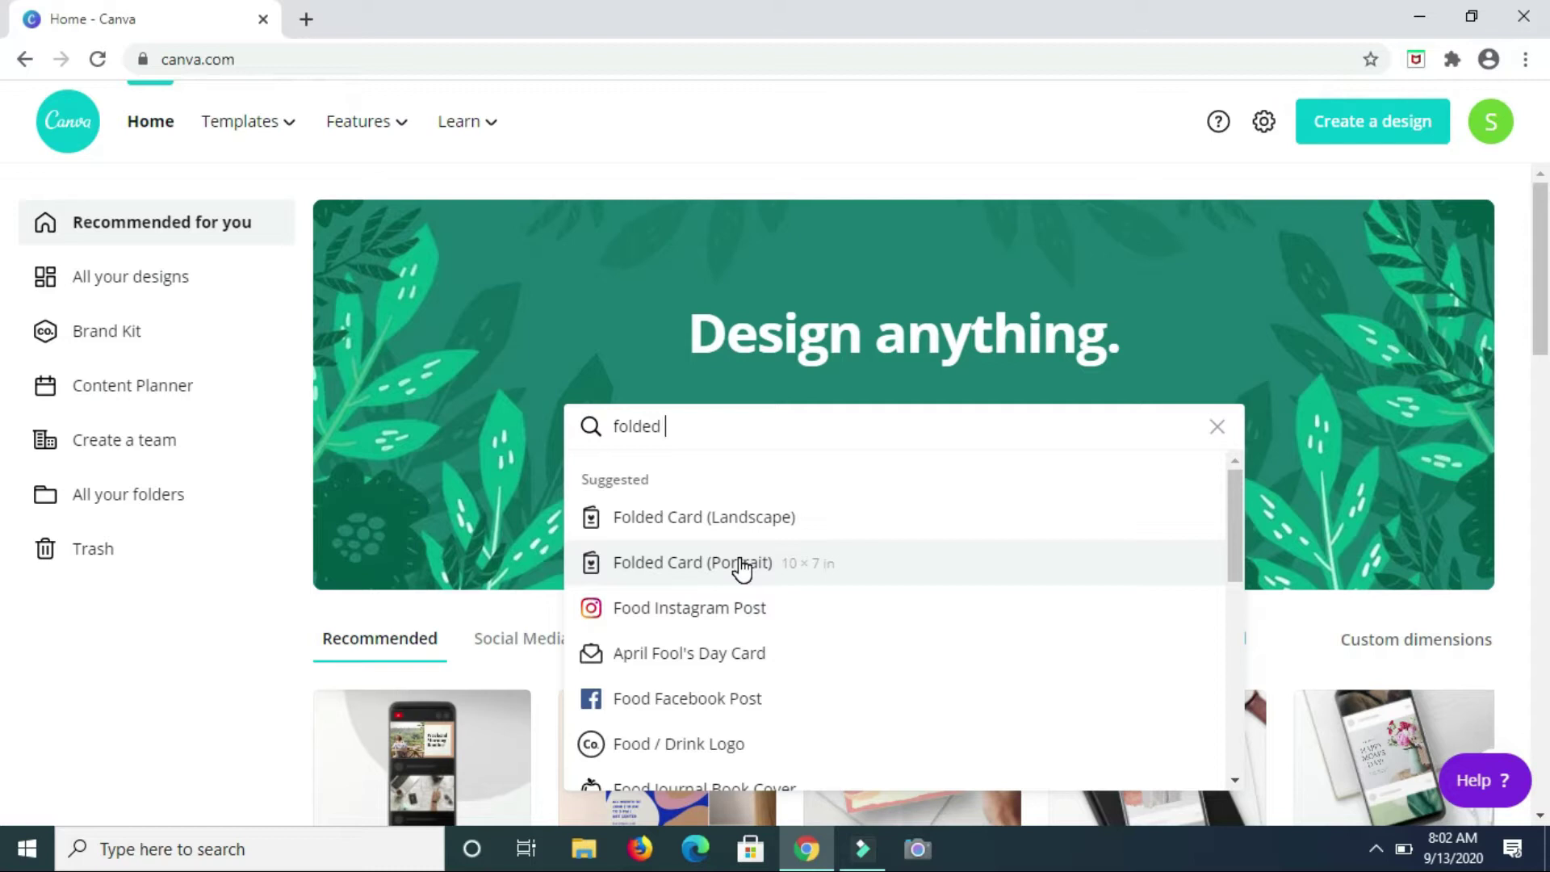
right_click(741, 568)
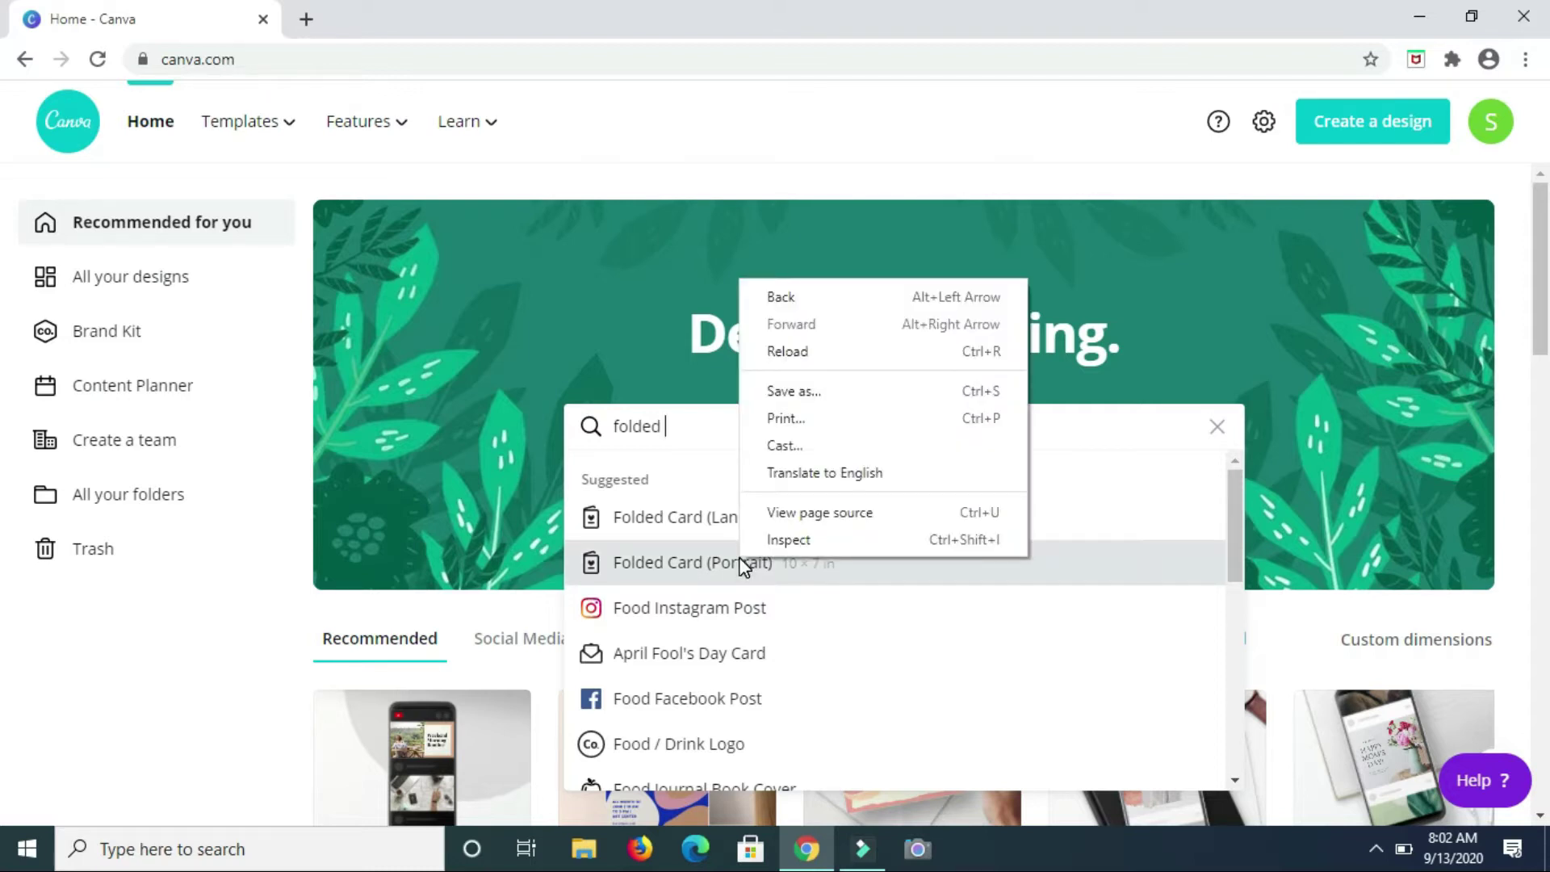
- Open a blank portrait Folded Card design
left_click(634, 557)
left_click(634, 557)
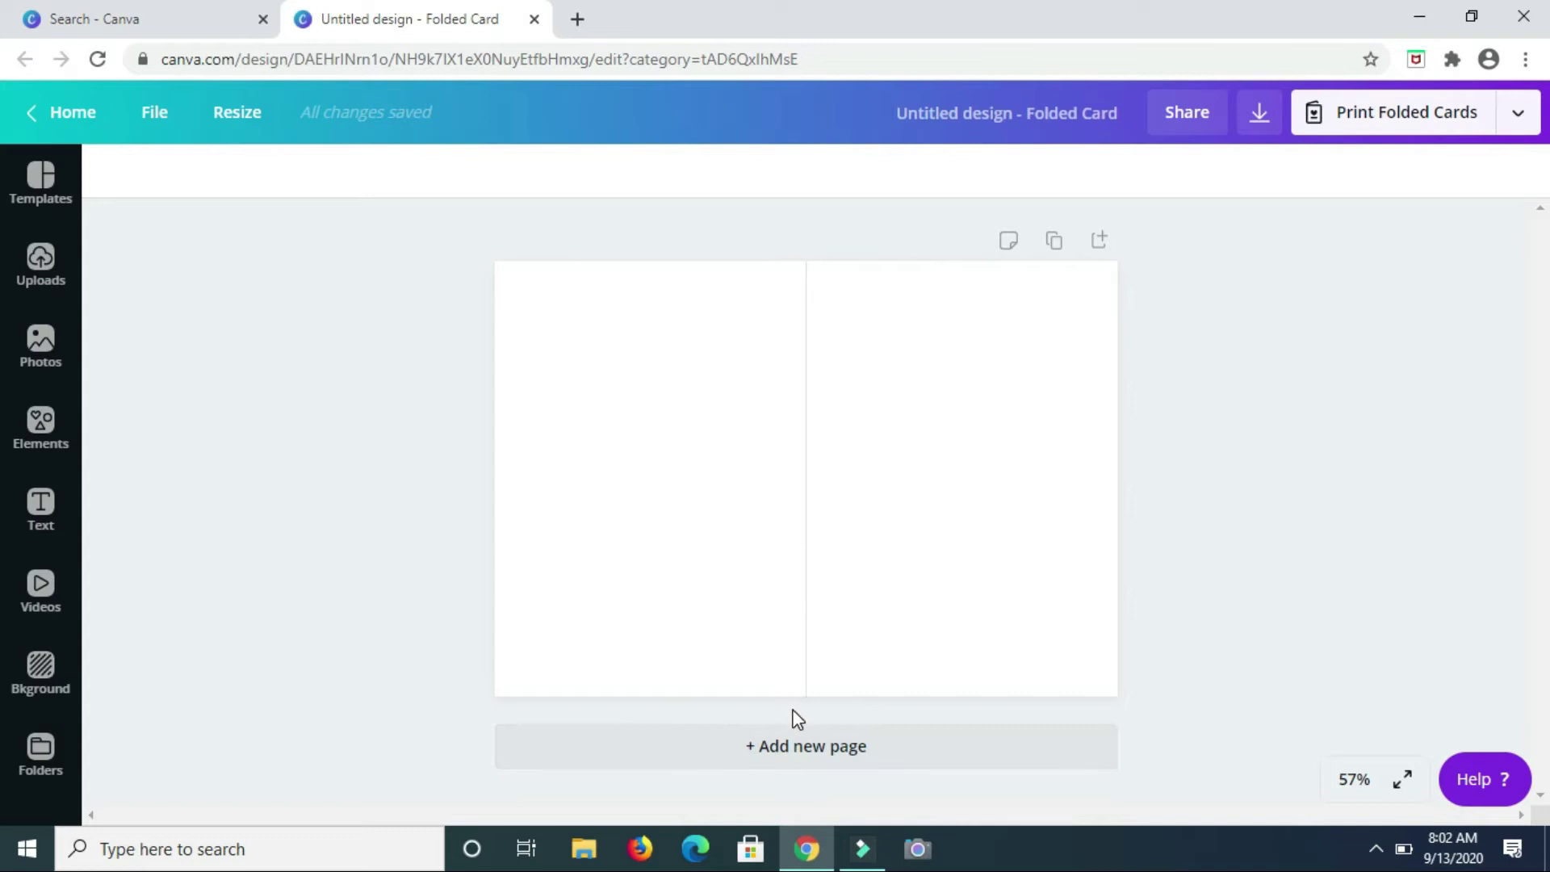
left_click(803, 739)
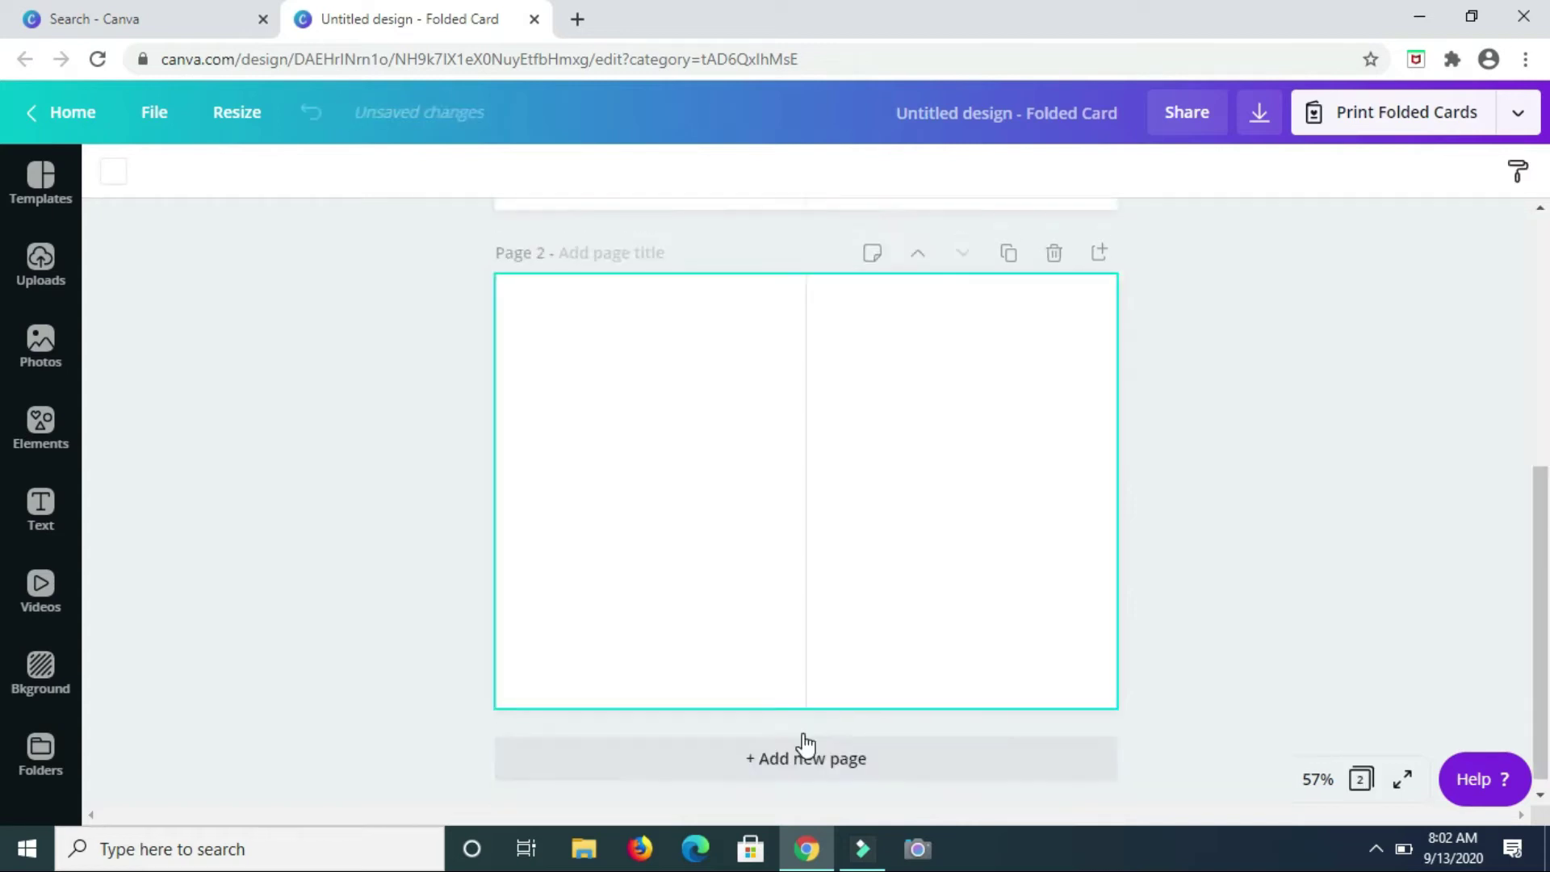
scroll(844, 502, "up", 1)
scroll(841, 494, "up", 3)
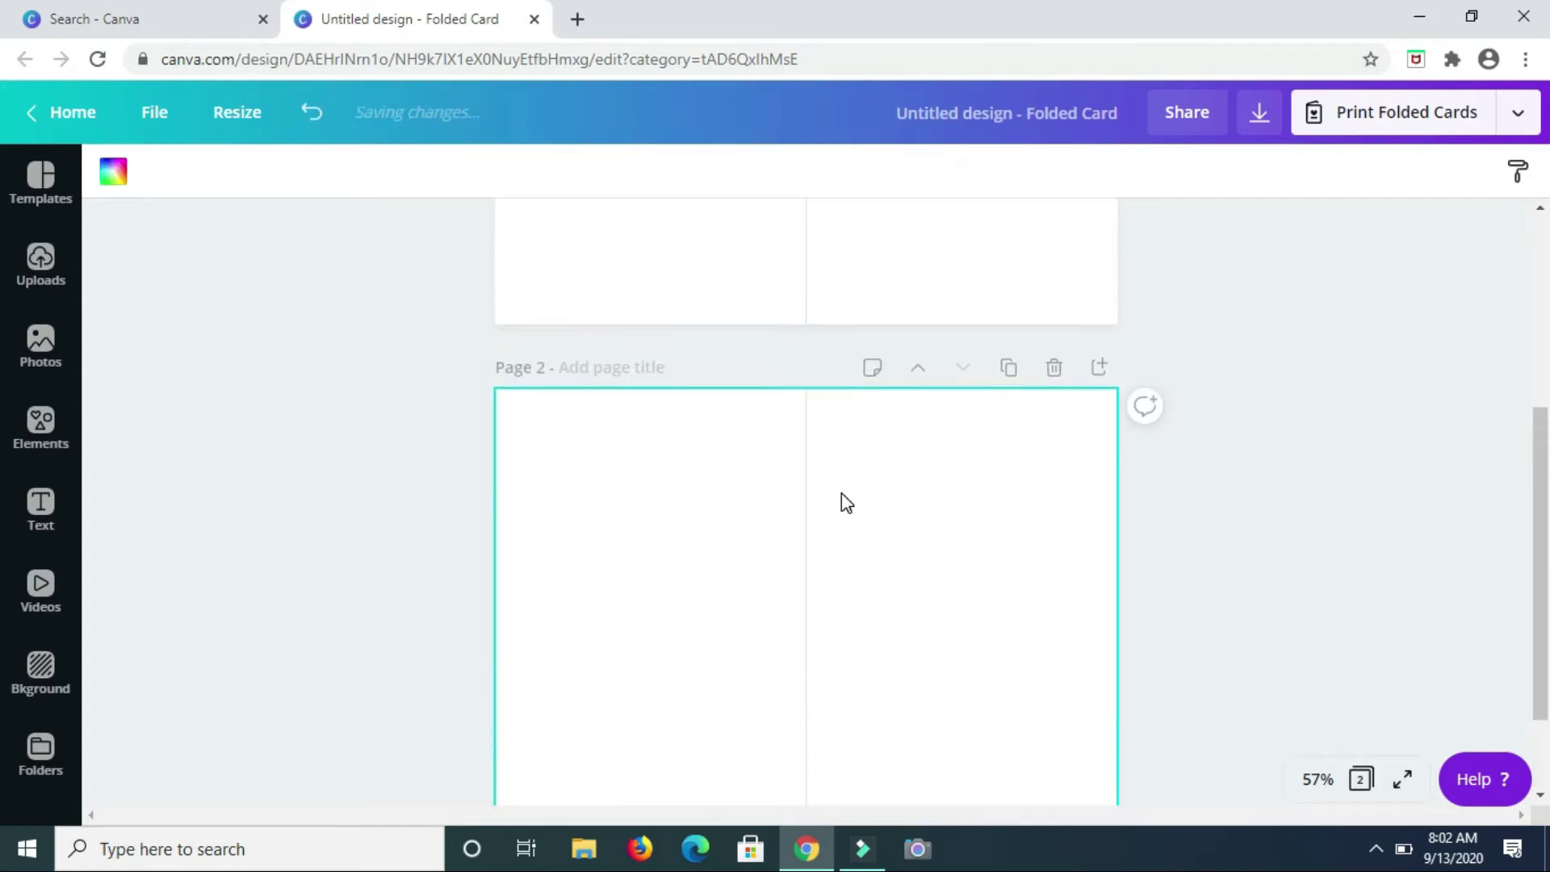
scroll(841, 494, "up", 1)
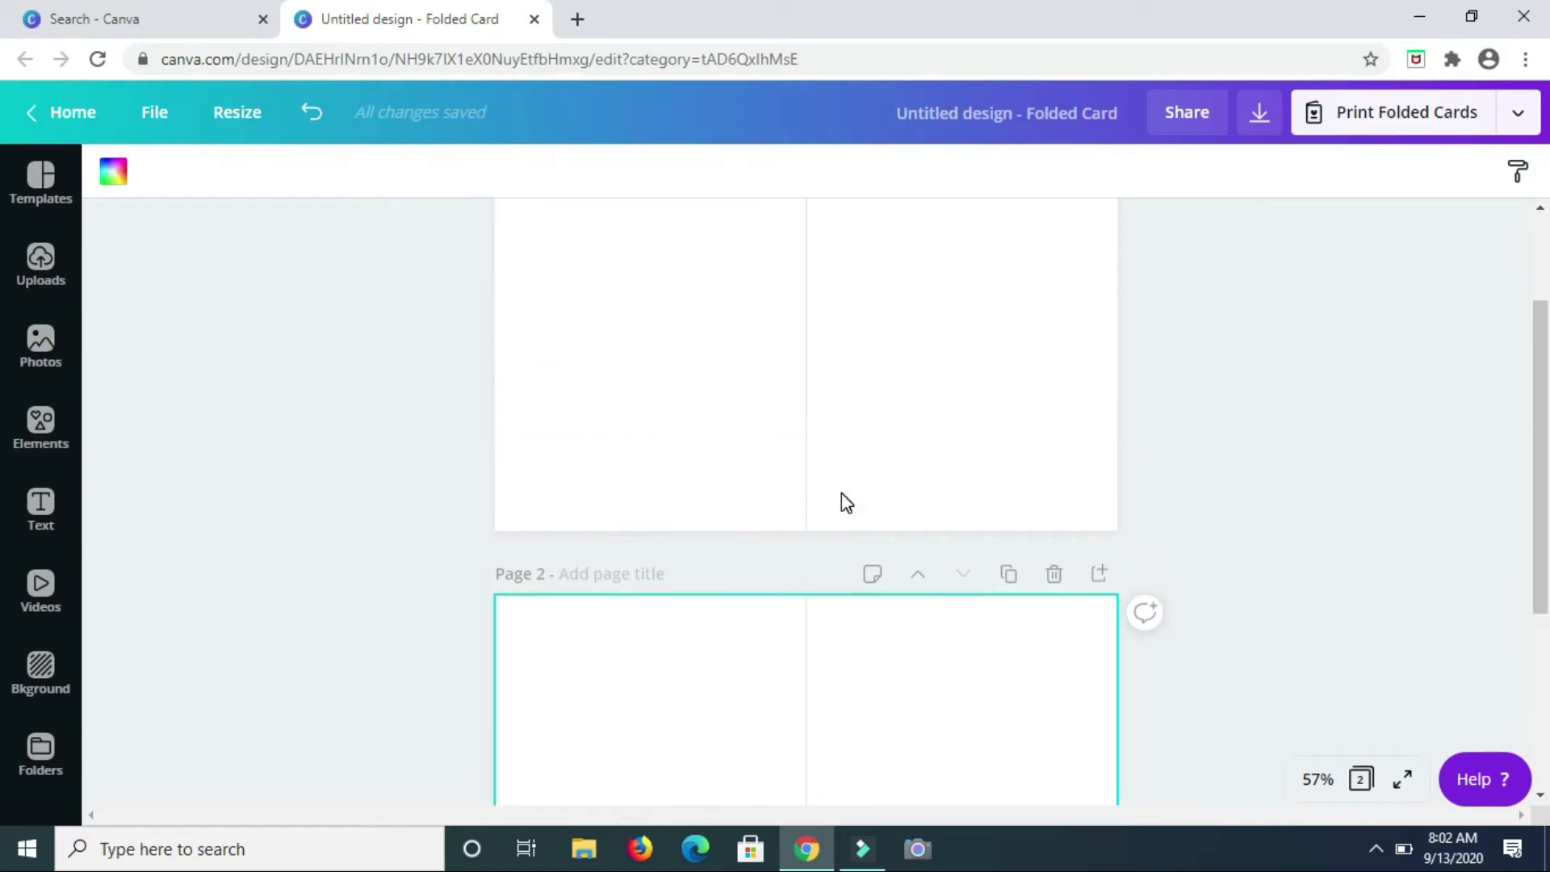
scroll(777, 303, "down", 2)
scroll(777, 303, "up", 3)
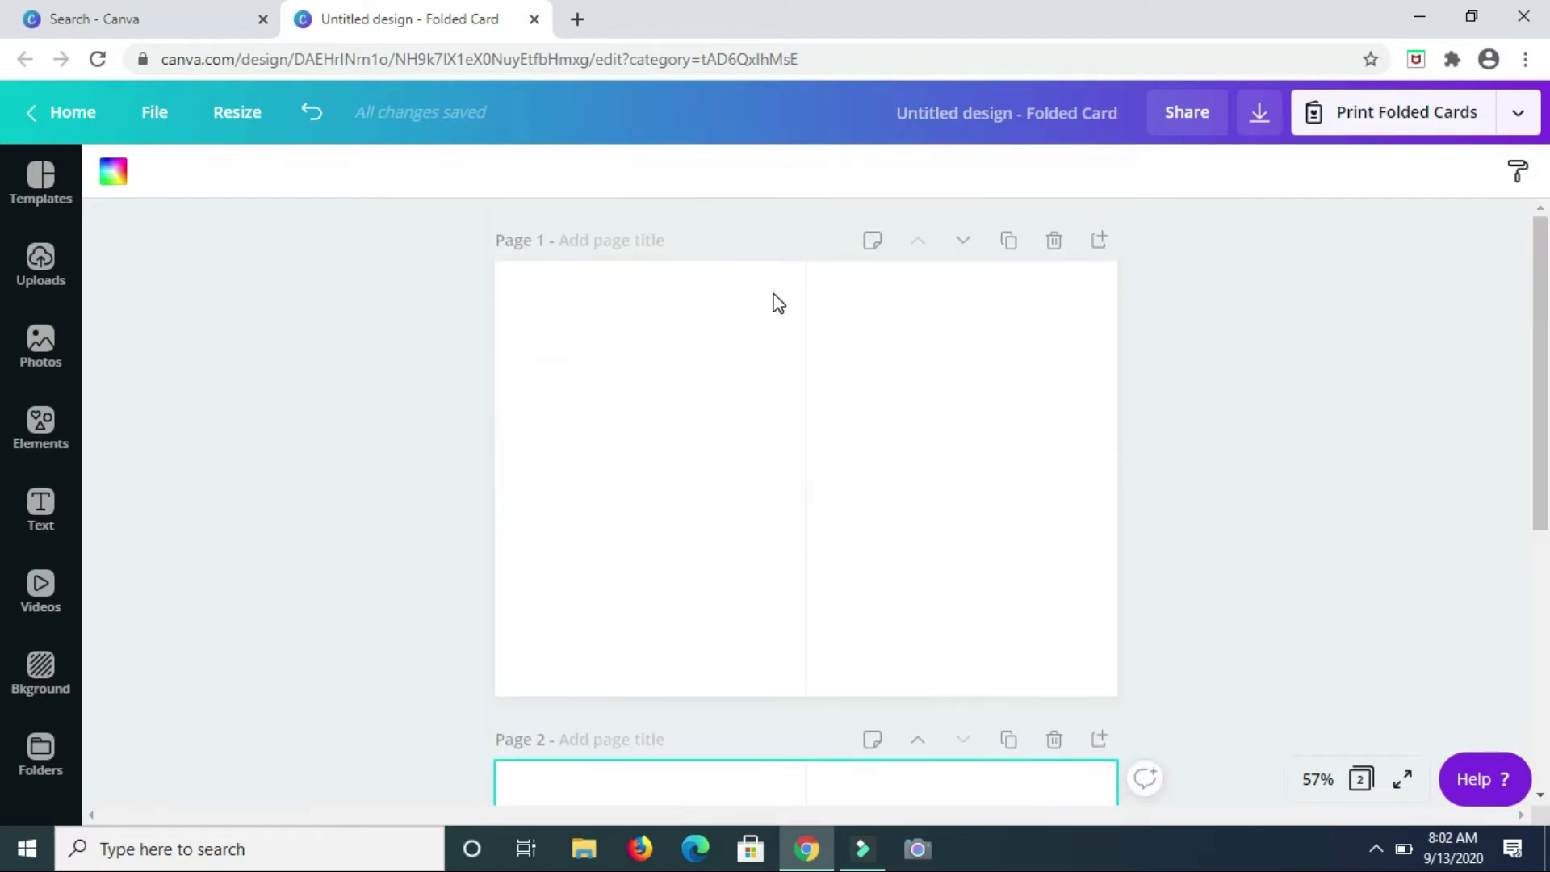
left_click(752, 307)
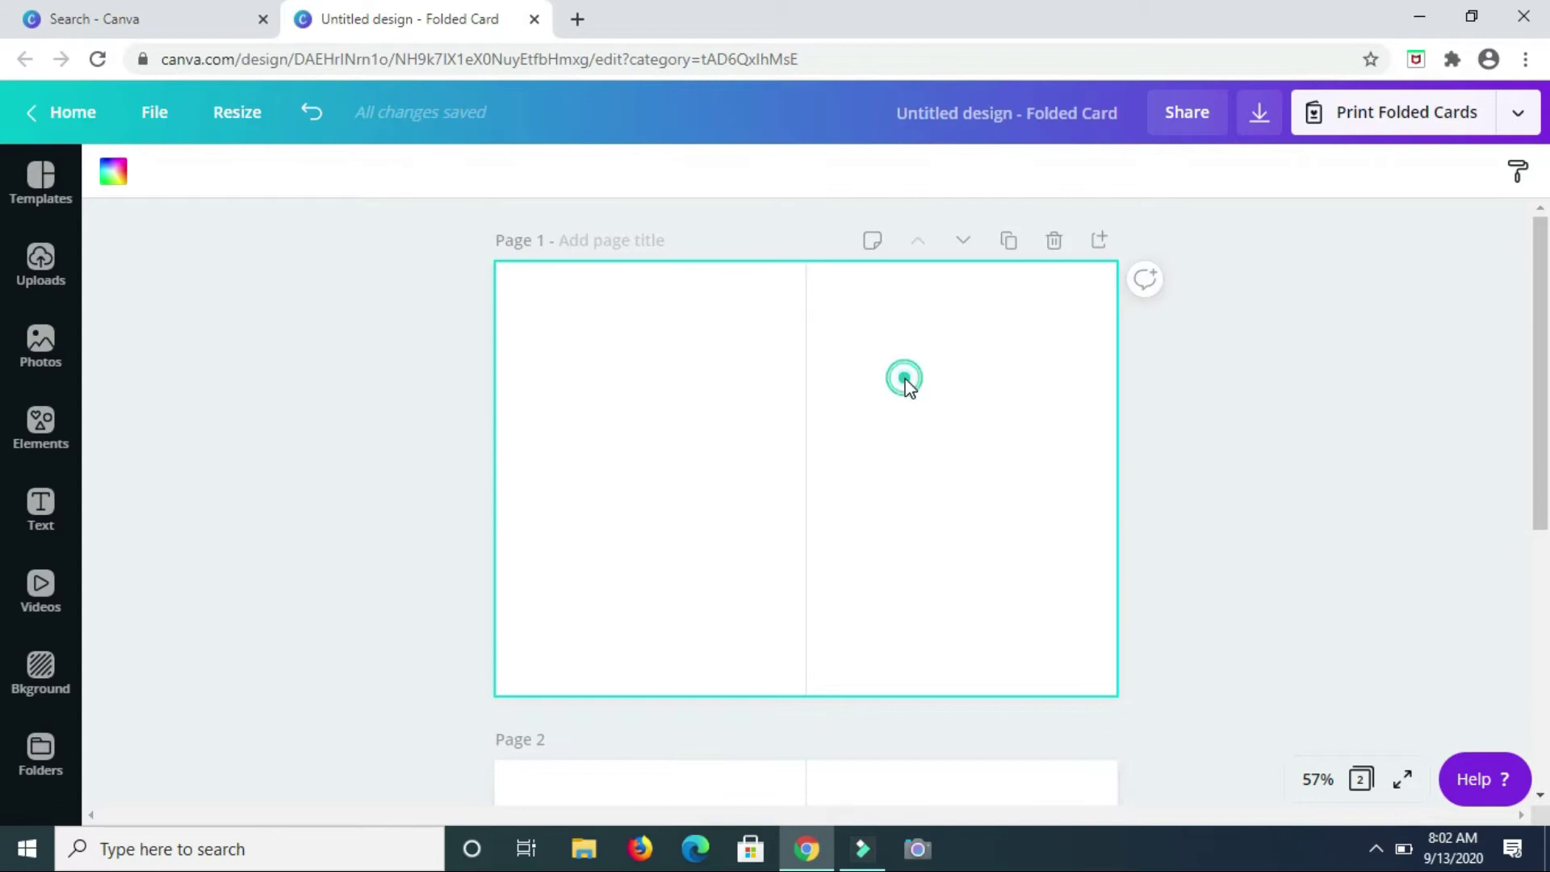
left_click(732, 385)
left_click(859, 435)
- Open the page background colour choices and close them again
right_click(129, 184)
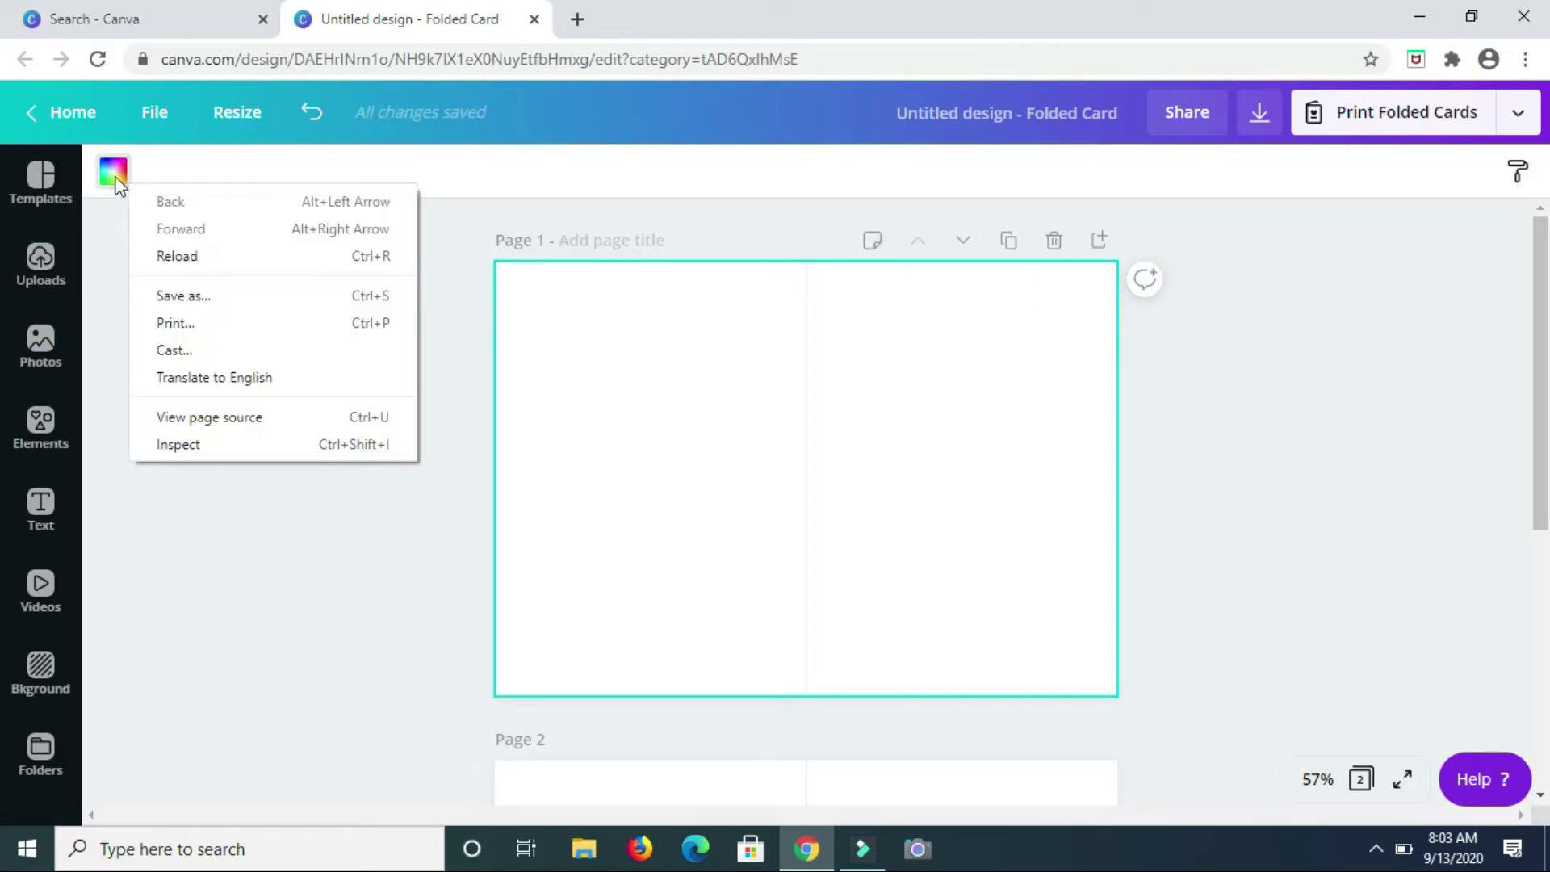
left_click(117, 184)
left_click(114, 174)
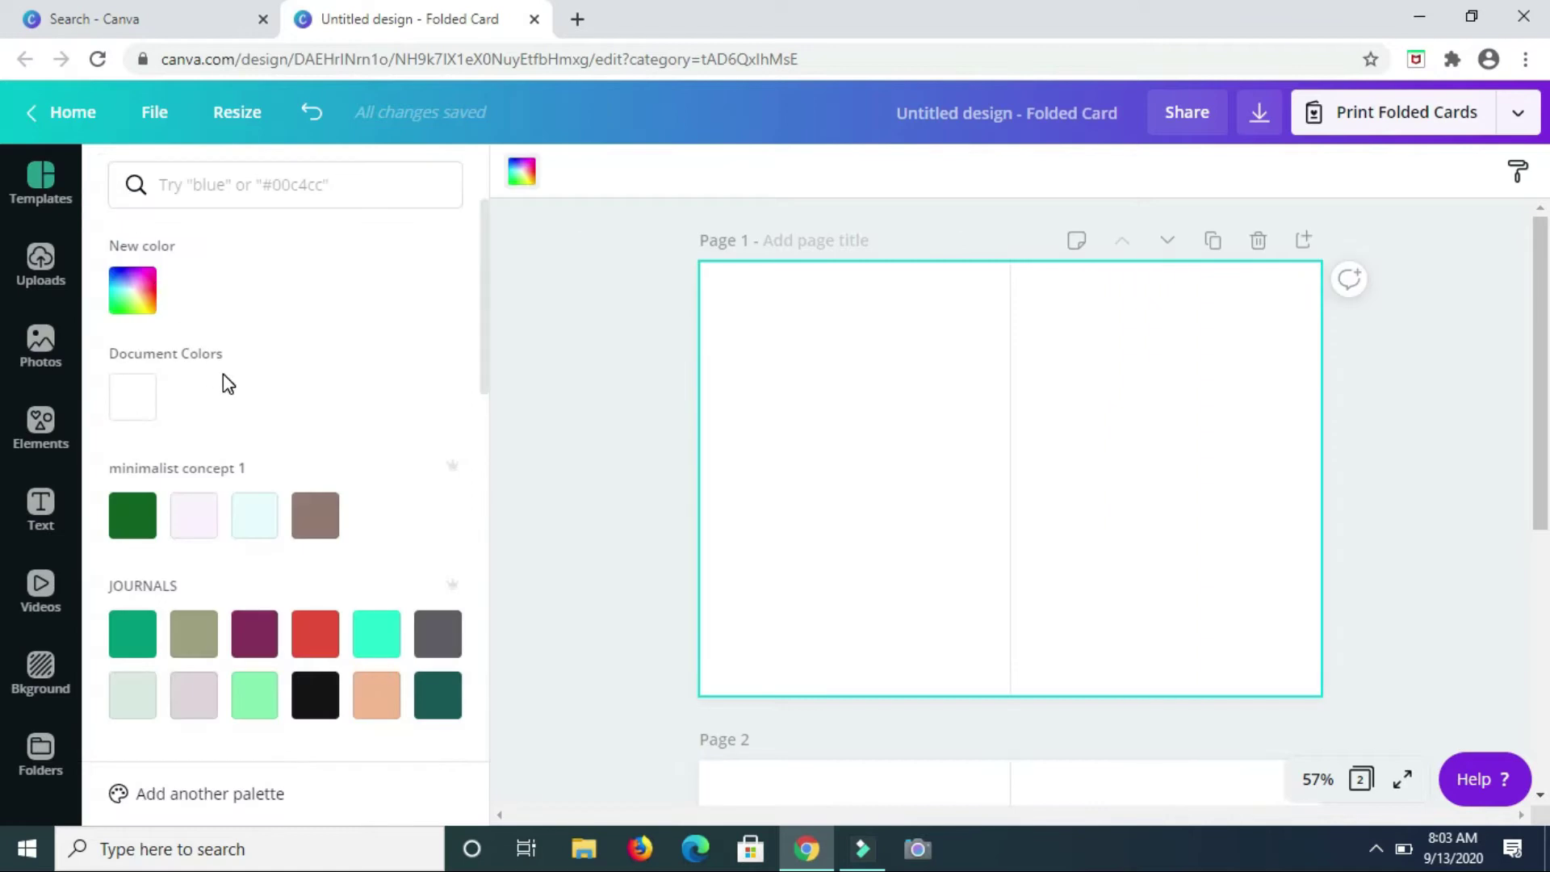
scroll(412, 529, "down", 3)
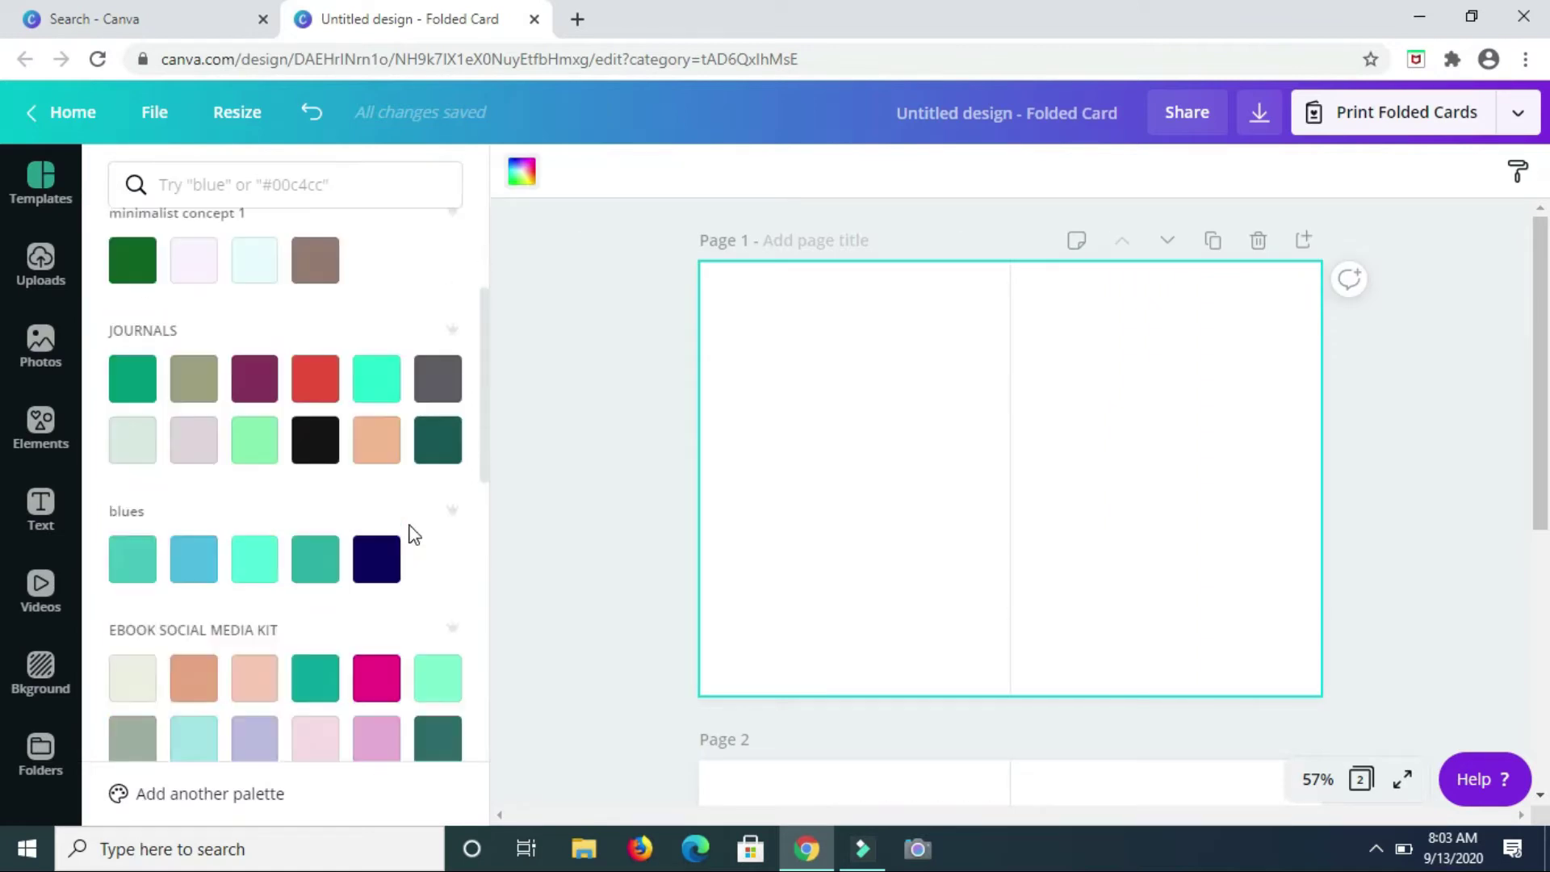
left_click(574, 527)
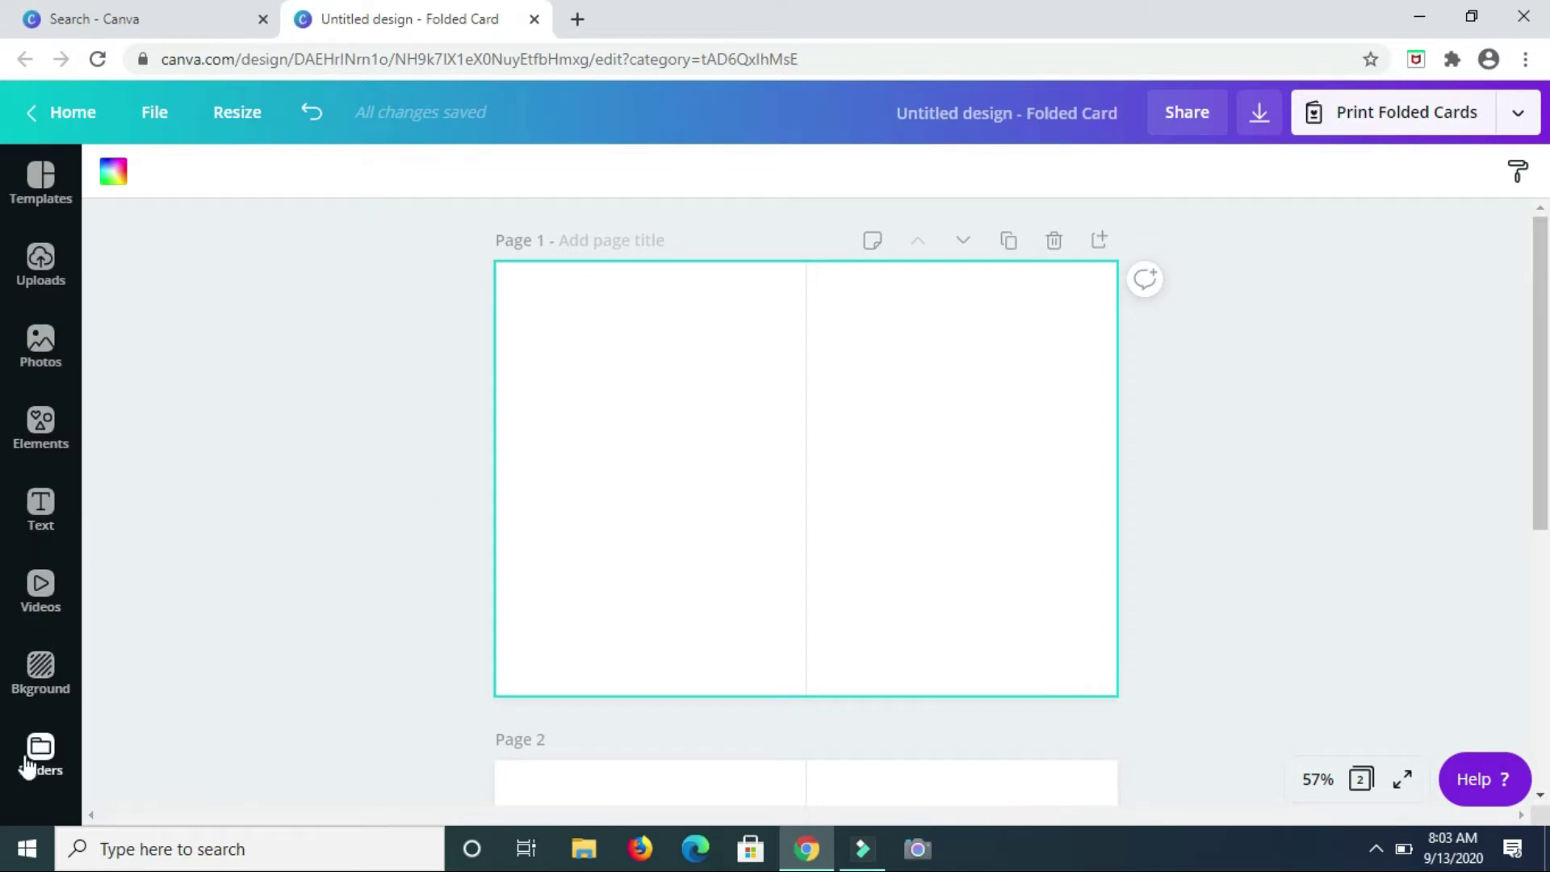
- Add the Styles app from More and browse its colour palettes and font pairings
scroll(31, 408, "down", 2)
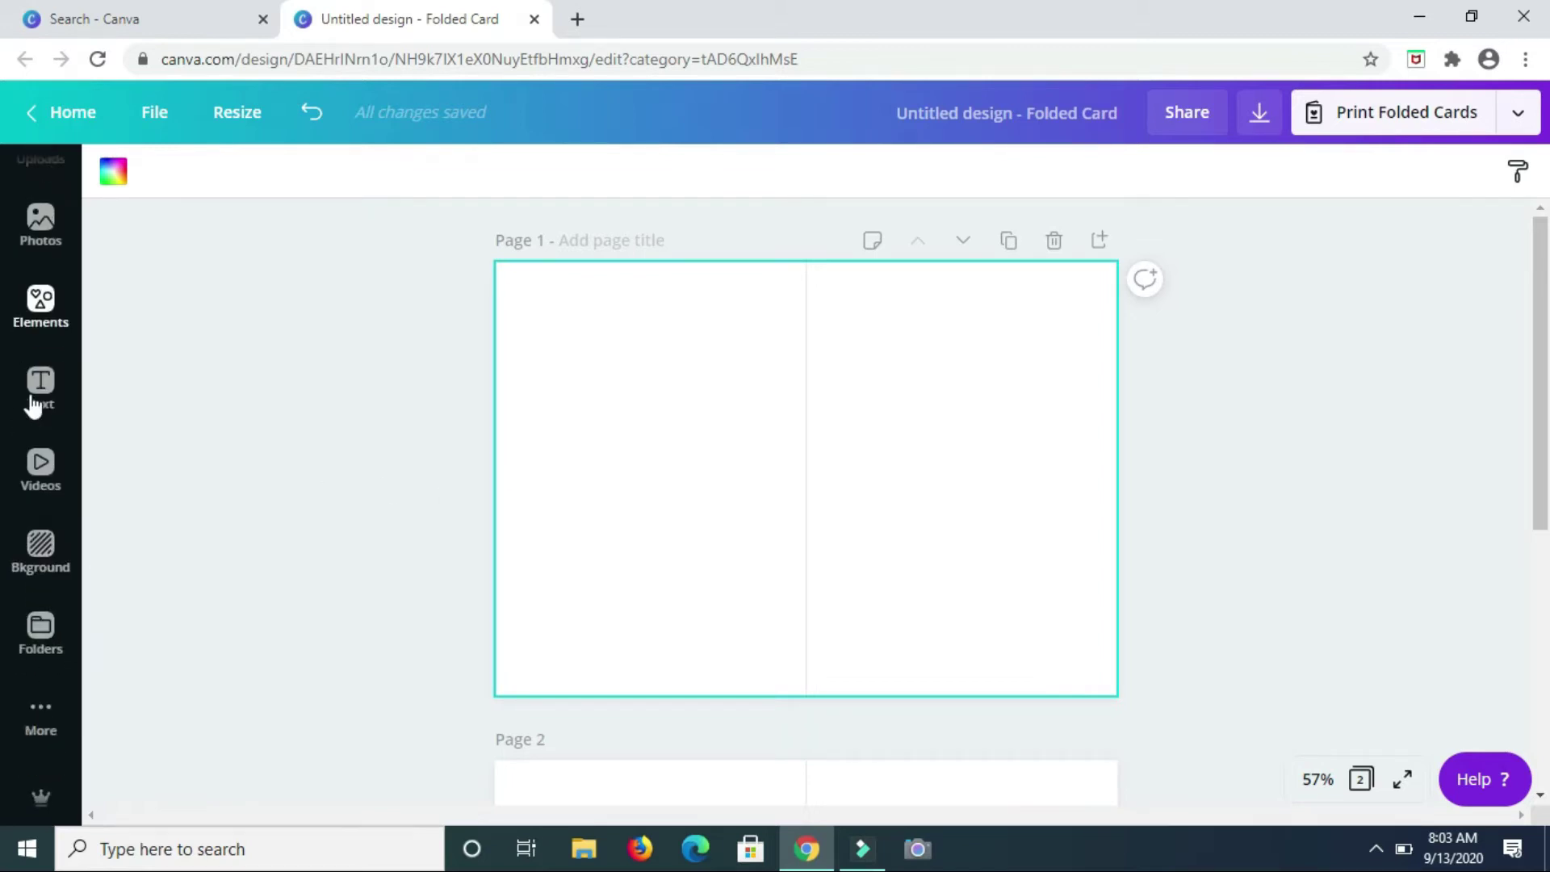
left_click(42, 710)
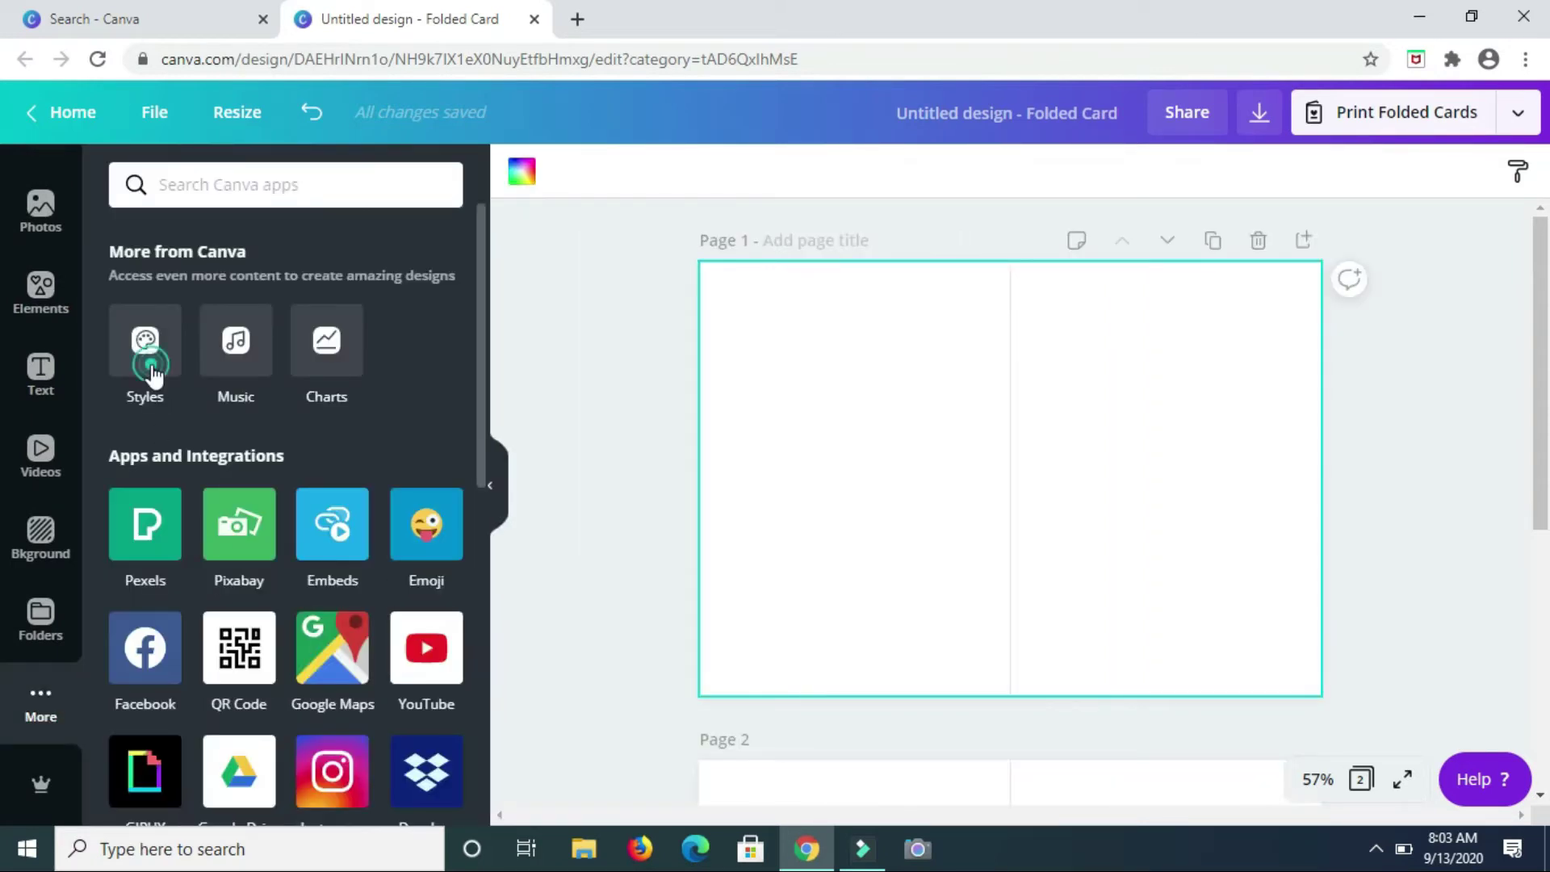
left_click(153, 373)
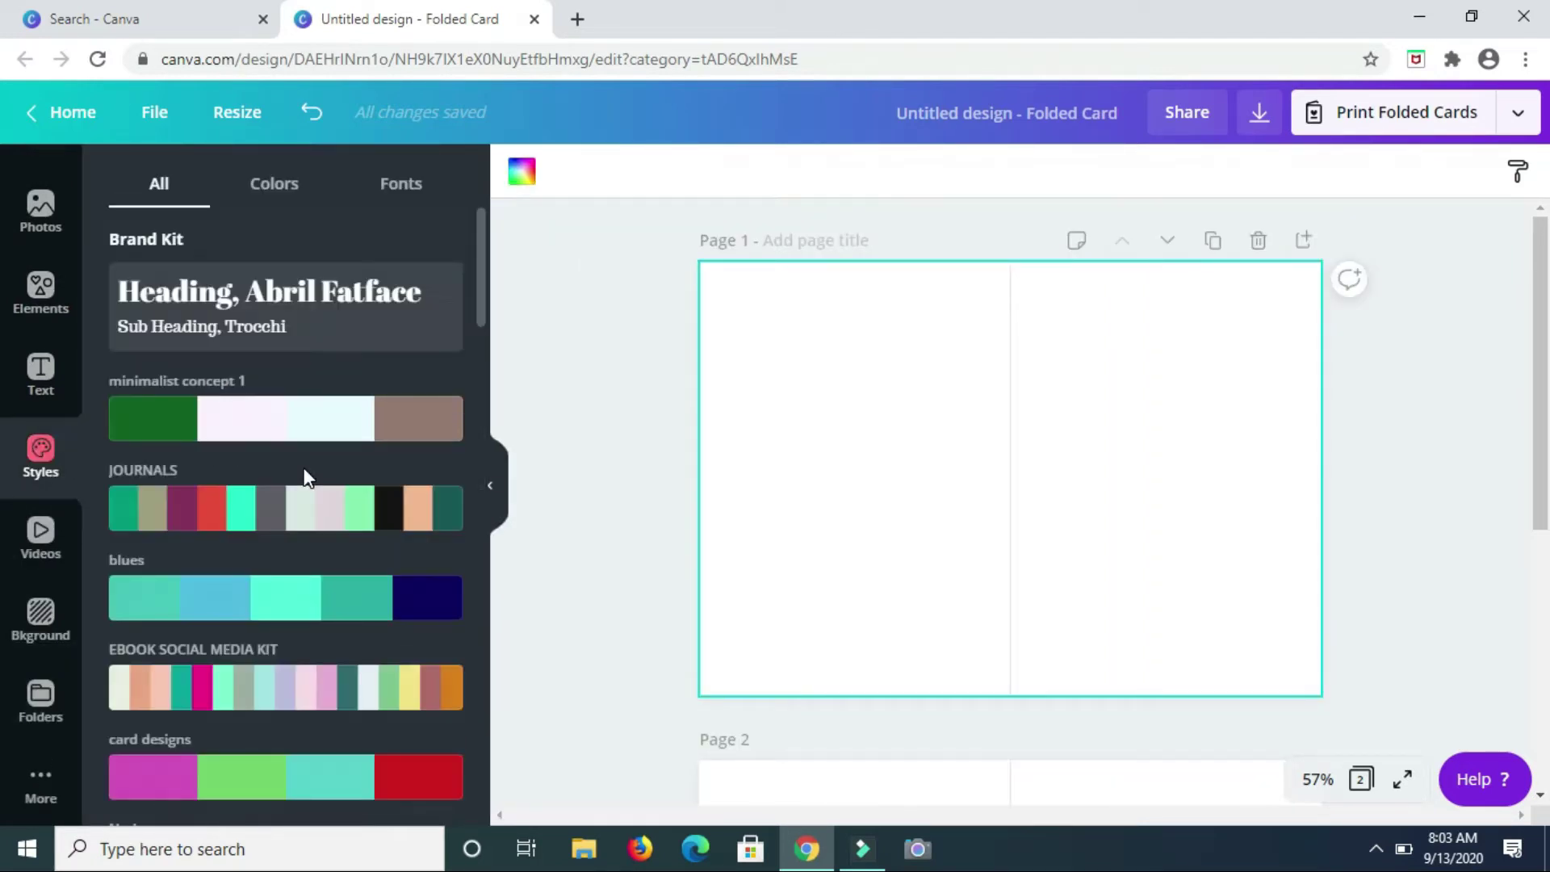
scroll(305, 476, "down", 3)
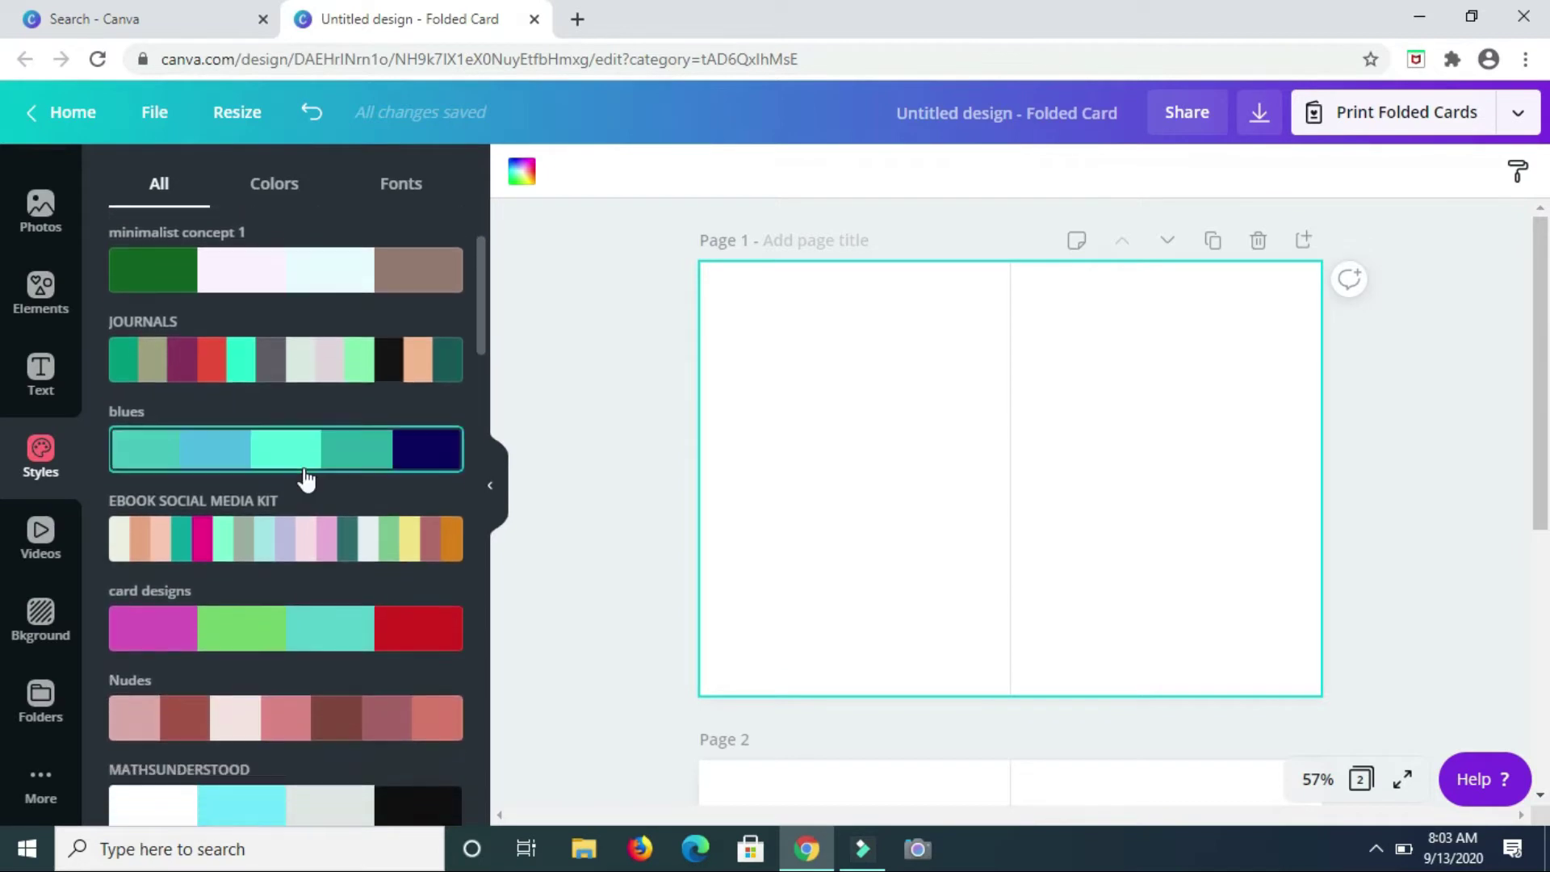
scroll(305, 479, "down", 3)
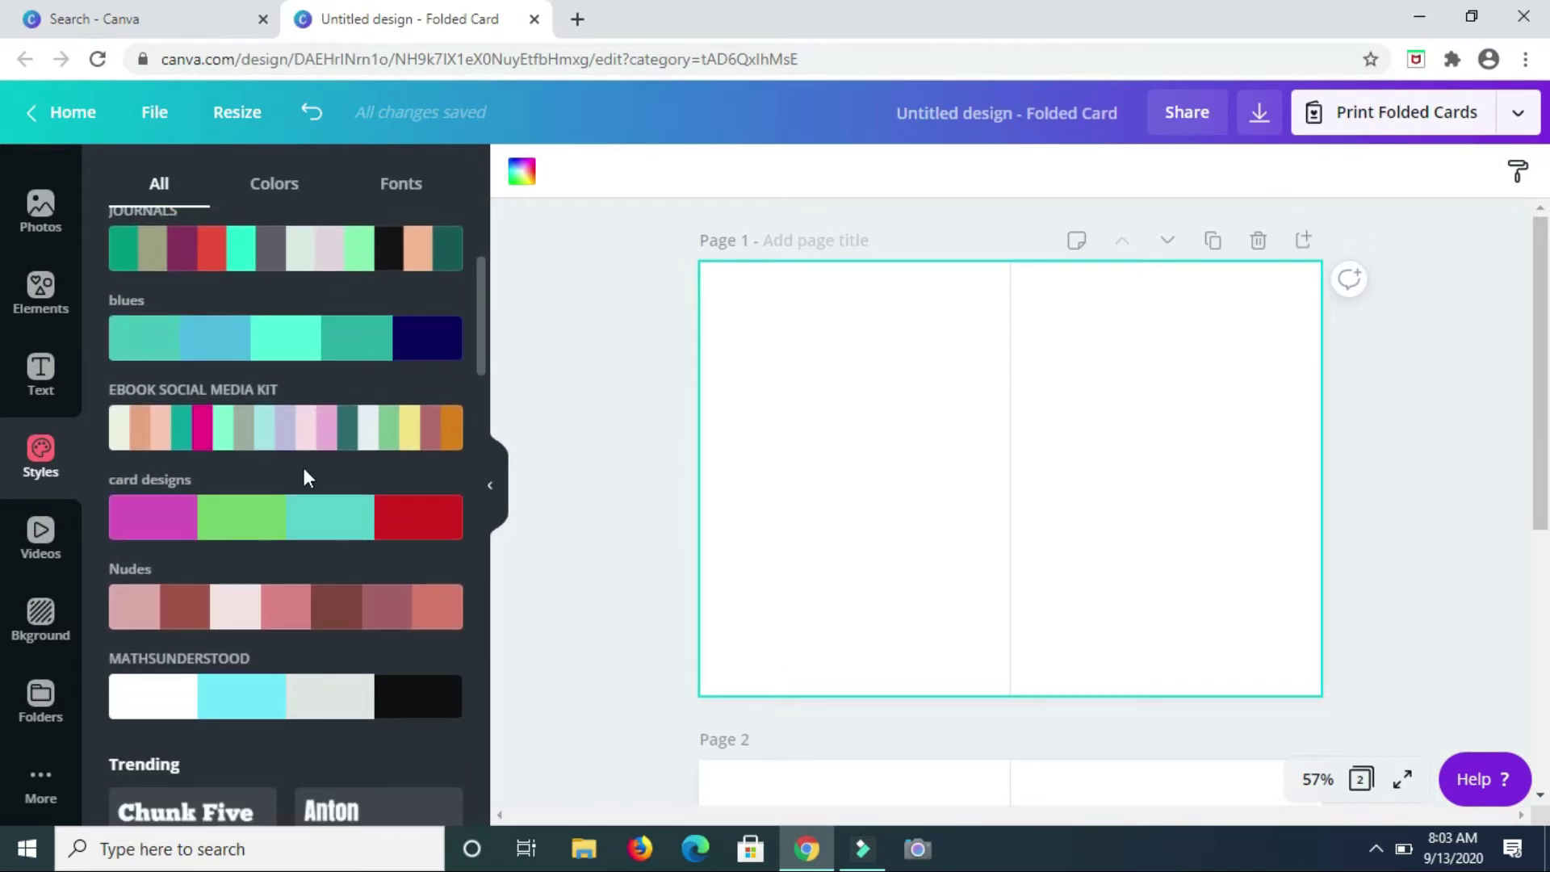
scroll(303, 476, "down", 2)
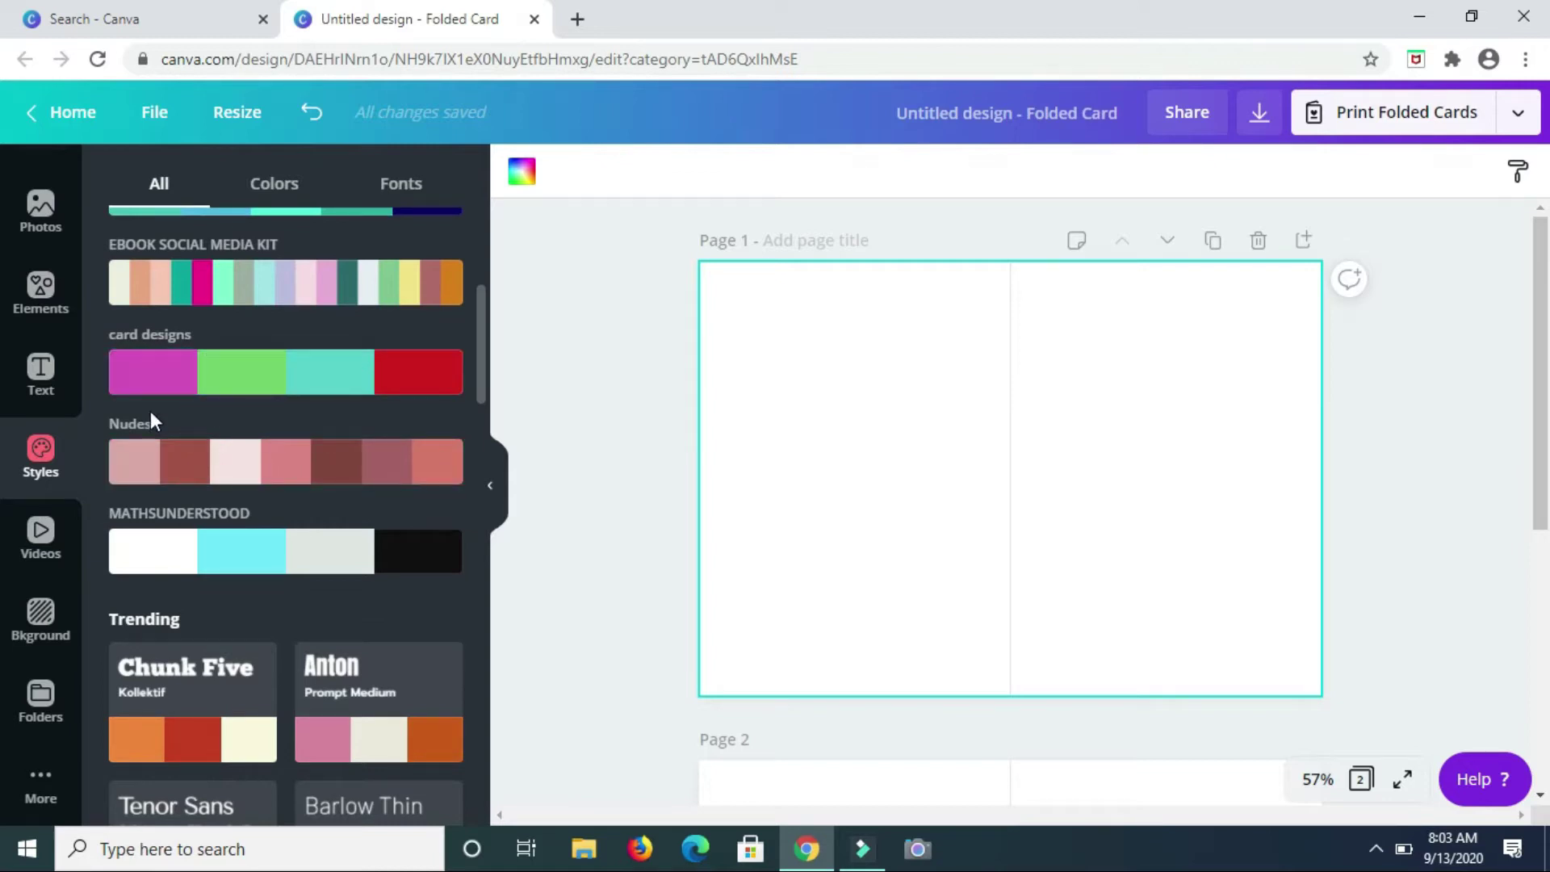
scroll(347, 399, "down", 3)
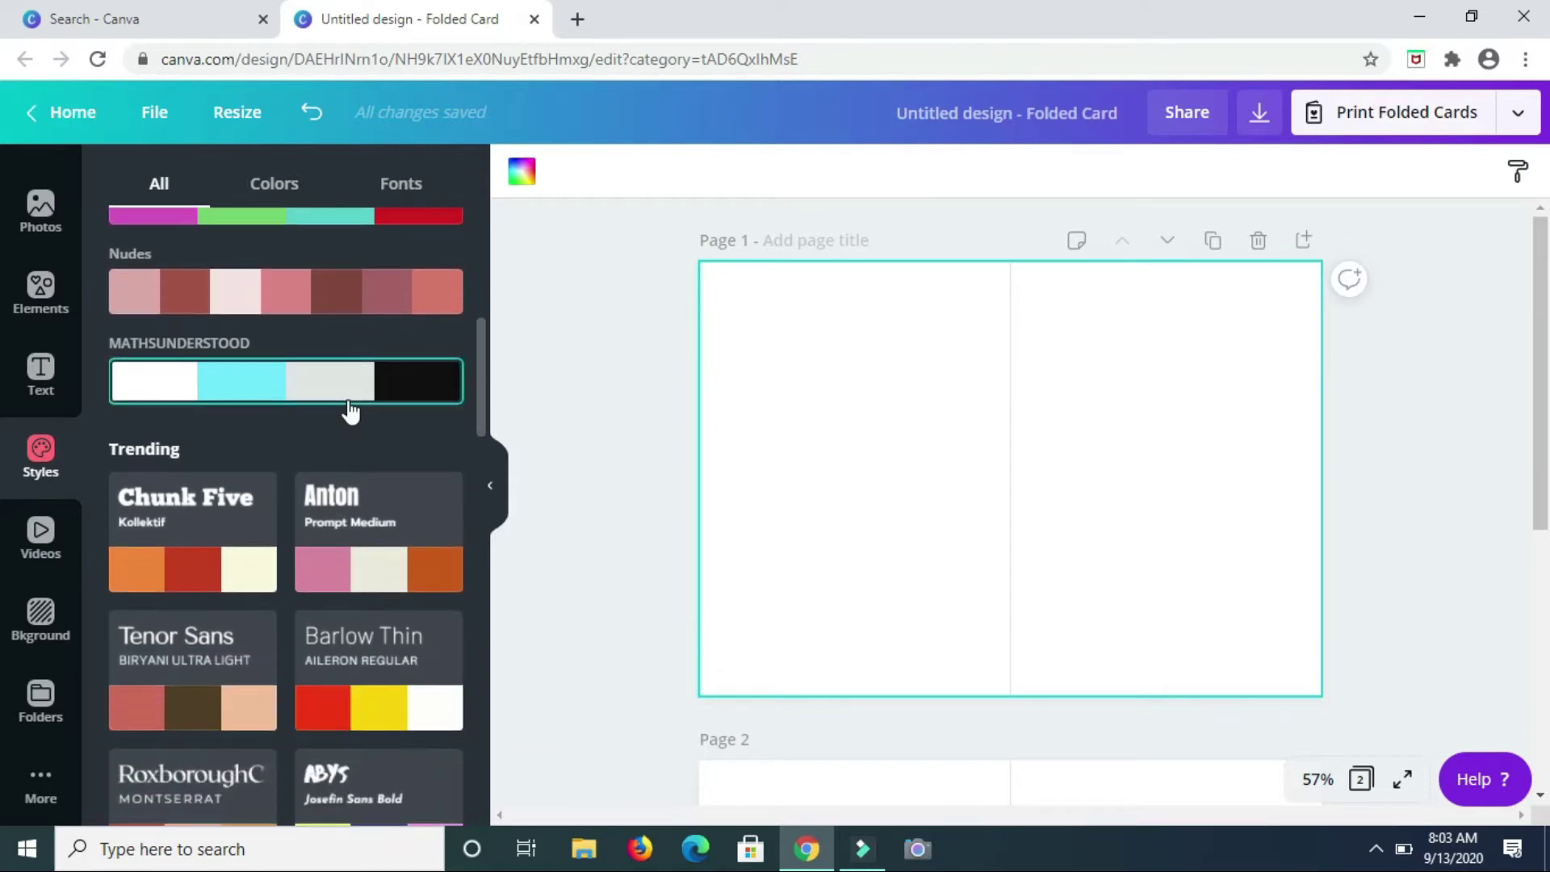
scroll(347, 399, "down", 4)
scroll(349, 410, "down", 4)
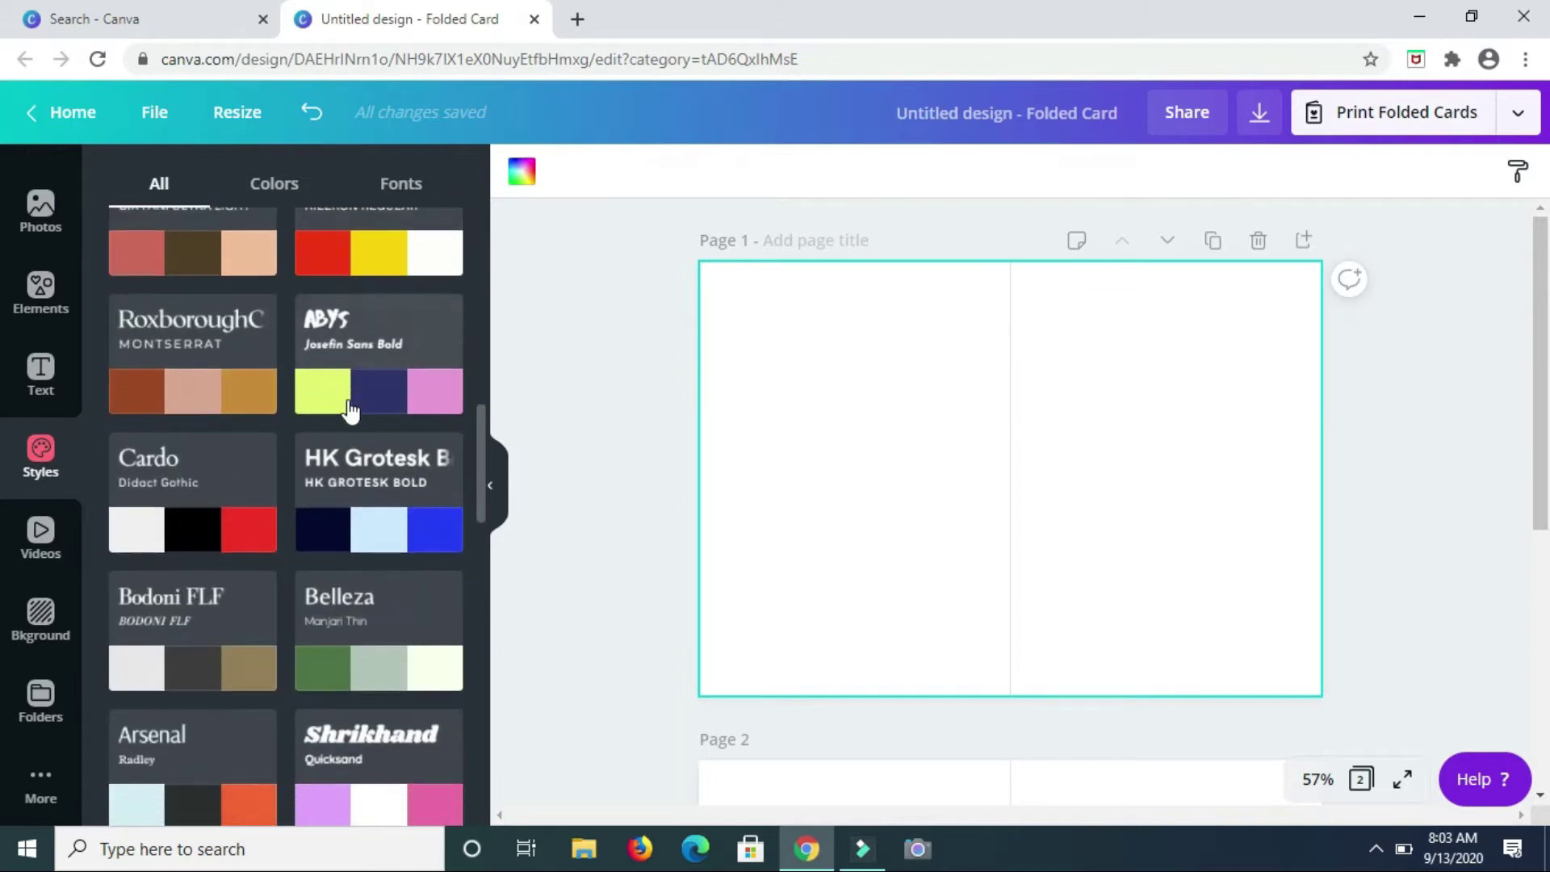
scroll(349, 410, "down", 3)
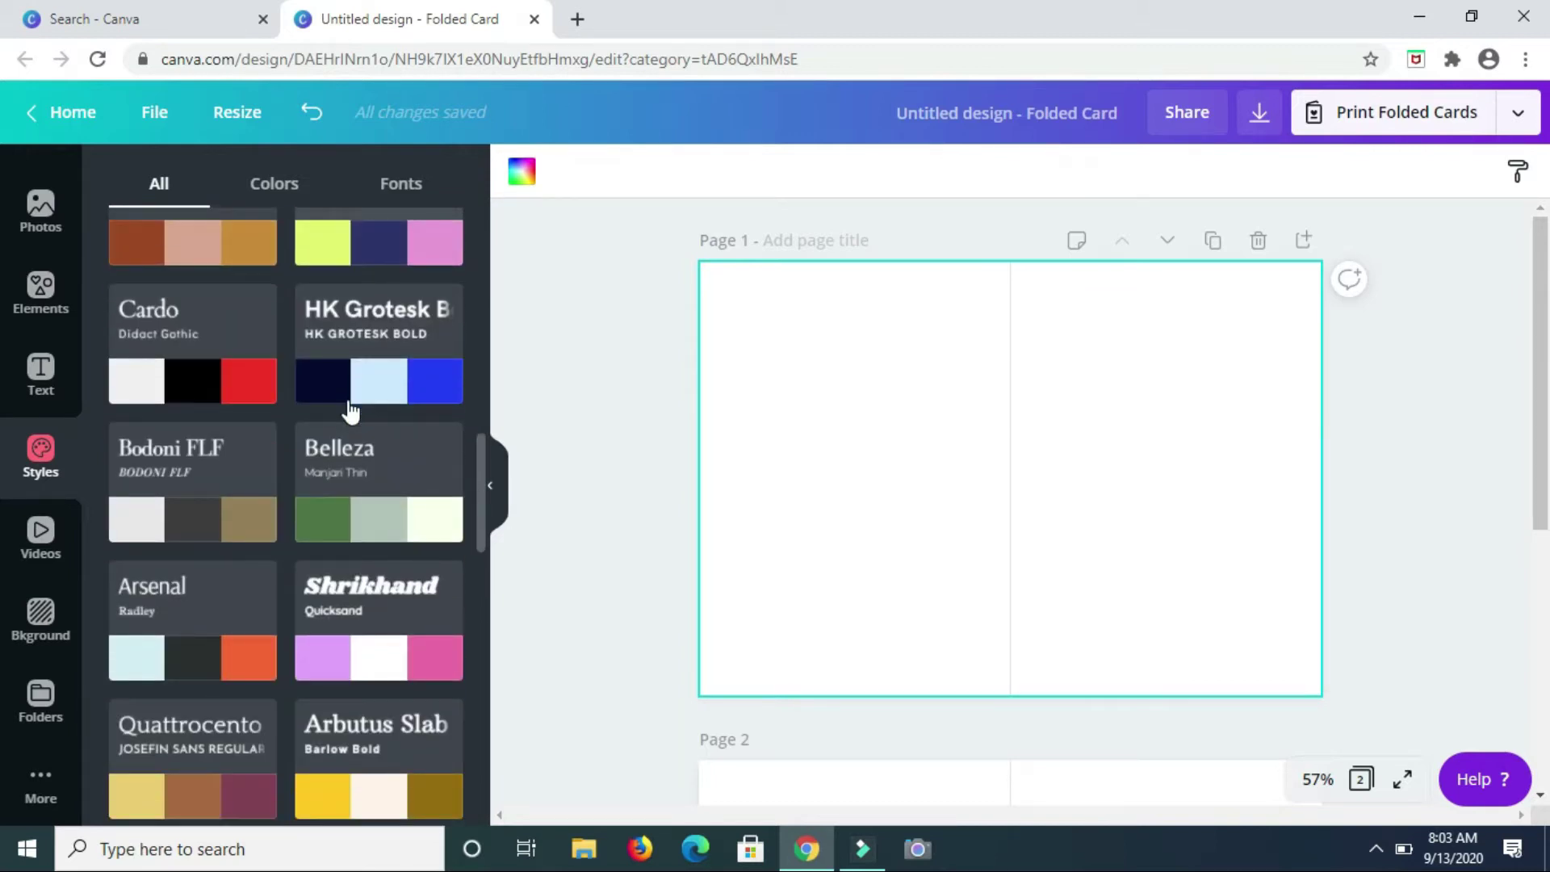
scroll(349, 410, "up", 3)
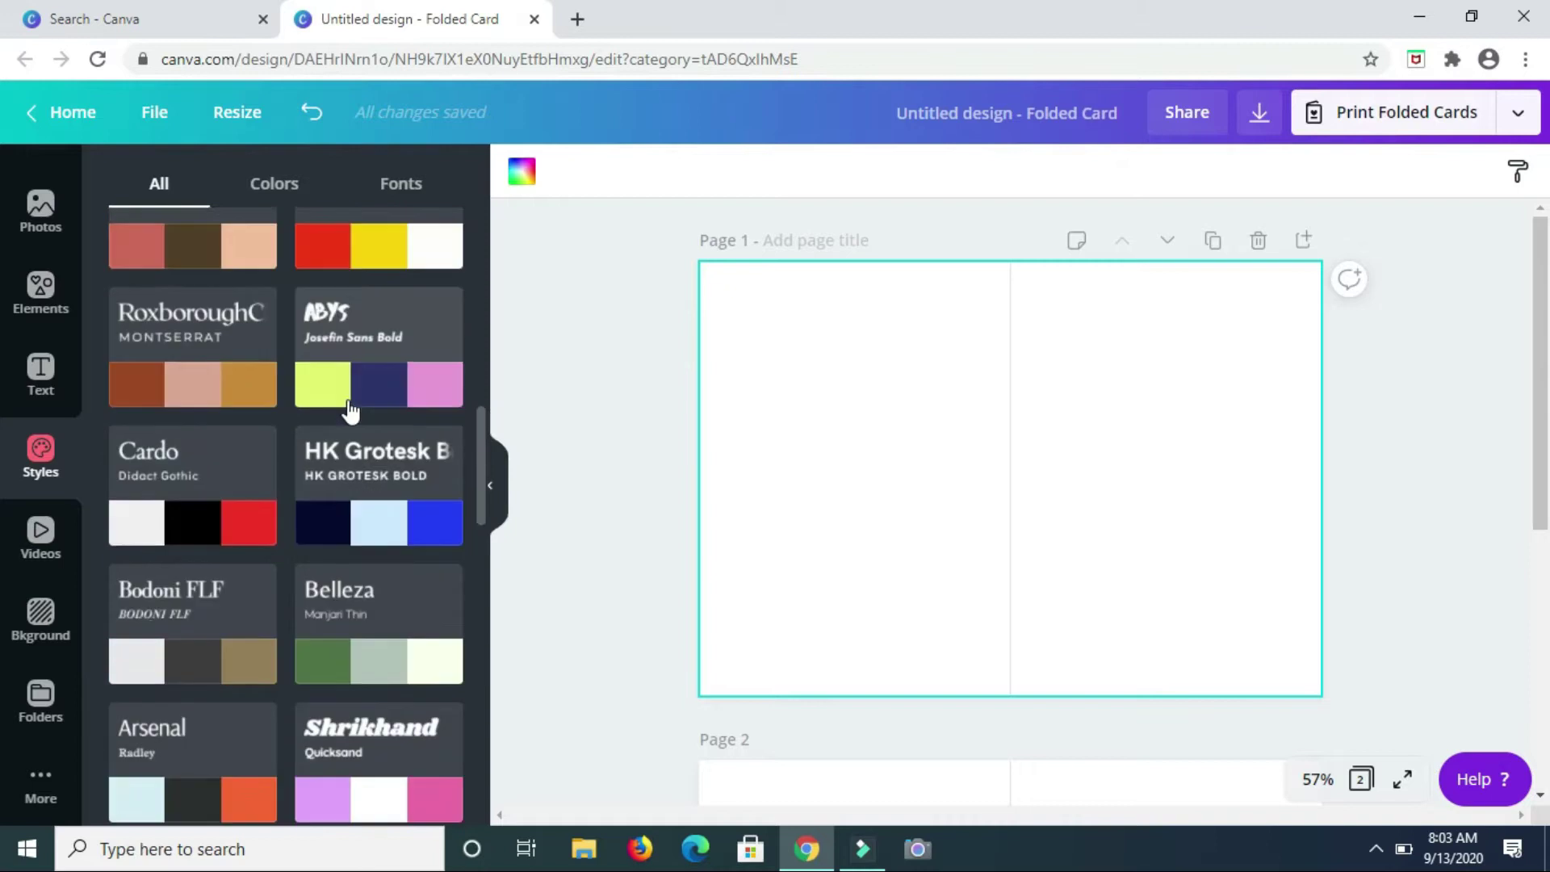
scroll(349, 410, "up", 15)
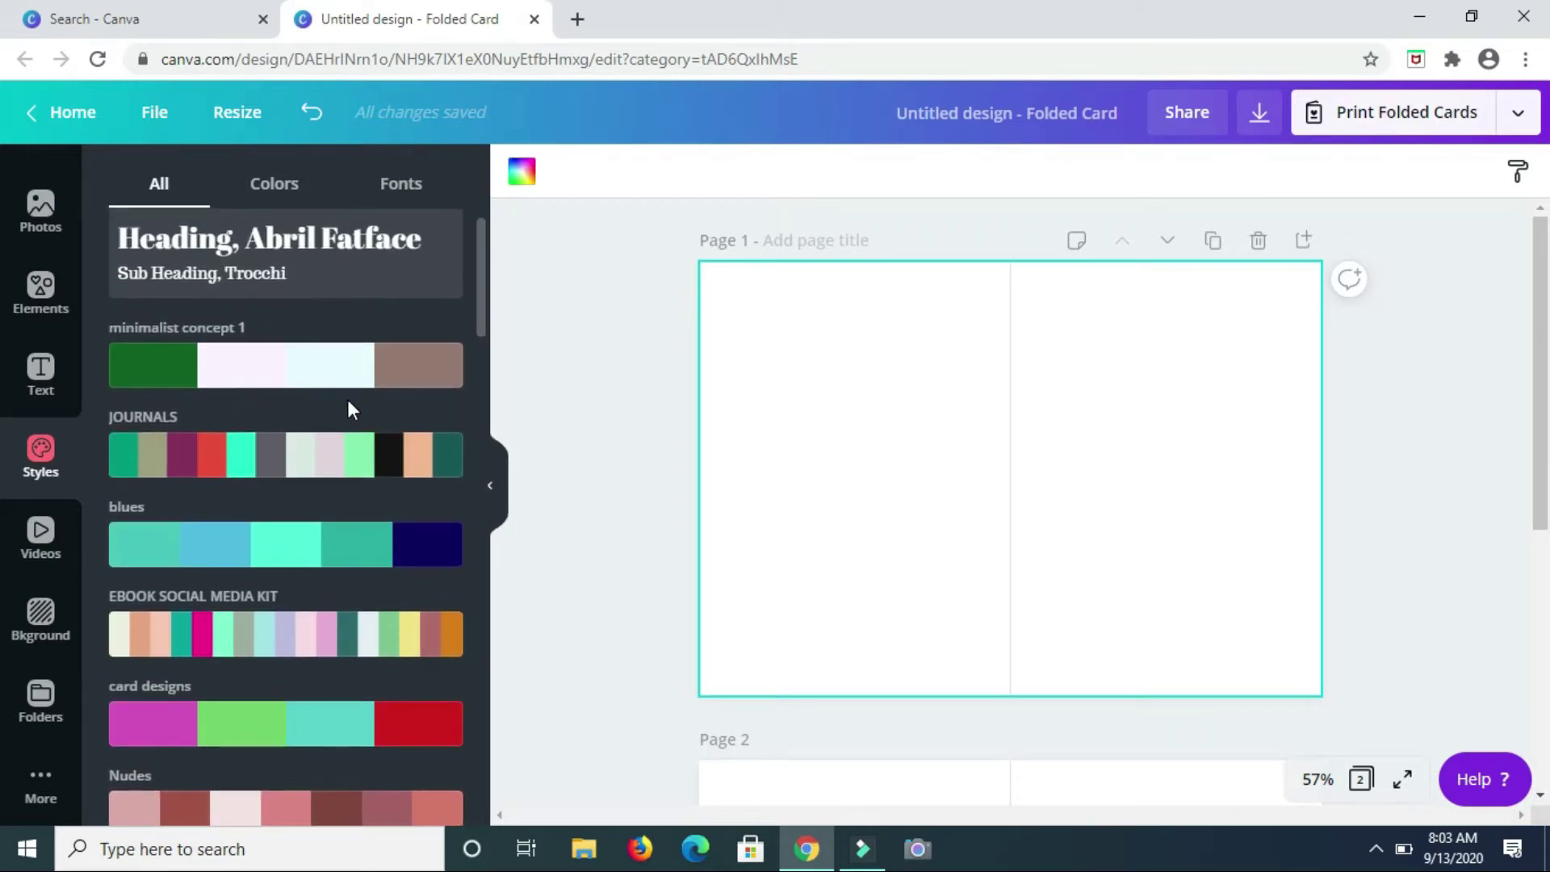
left_click(447, 467)
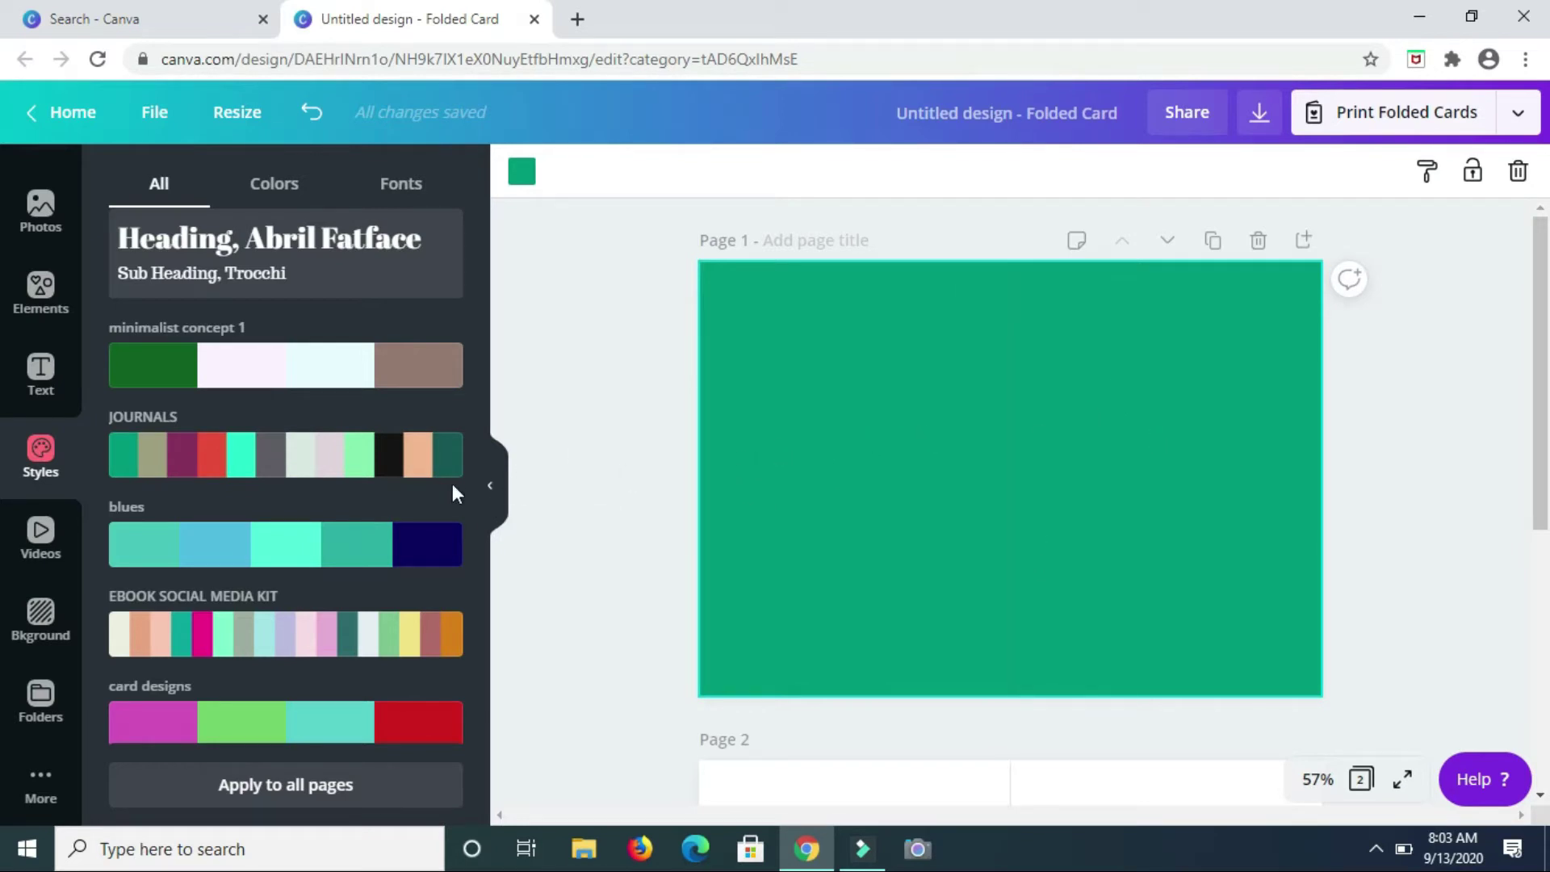
scroll(452, 484, "down", 1)
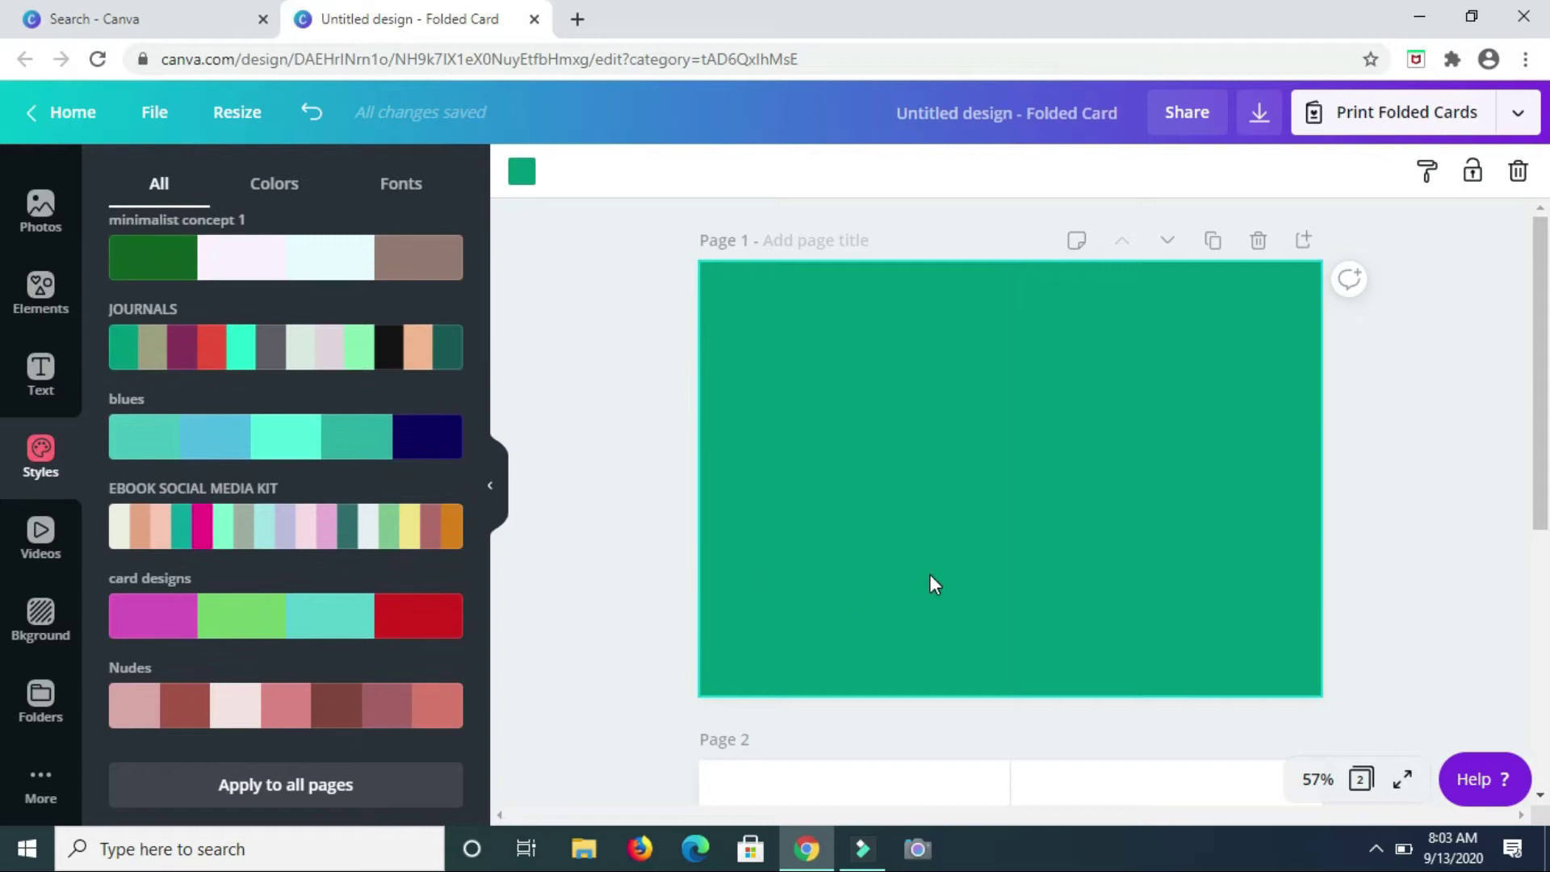
scroll(928, 574, "down", 5)
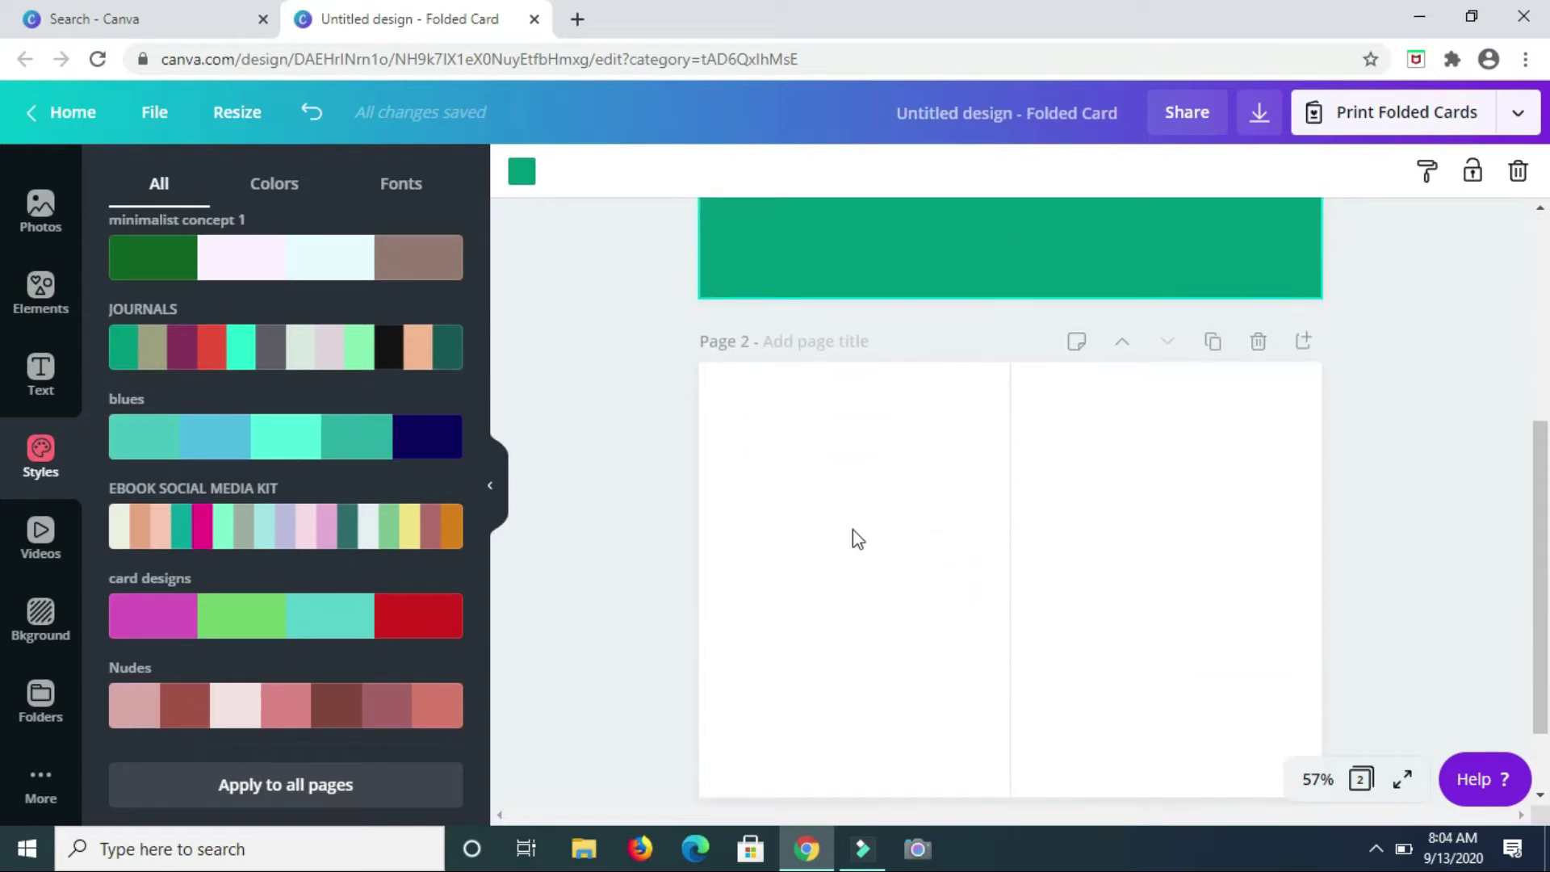
right_click(858, 531)
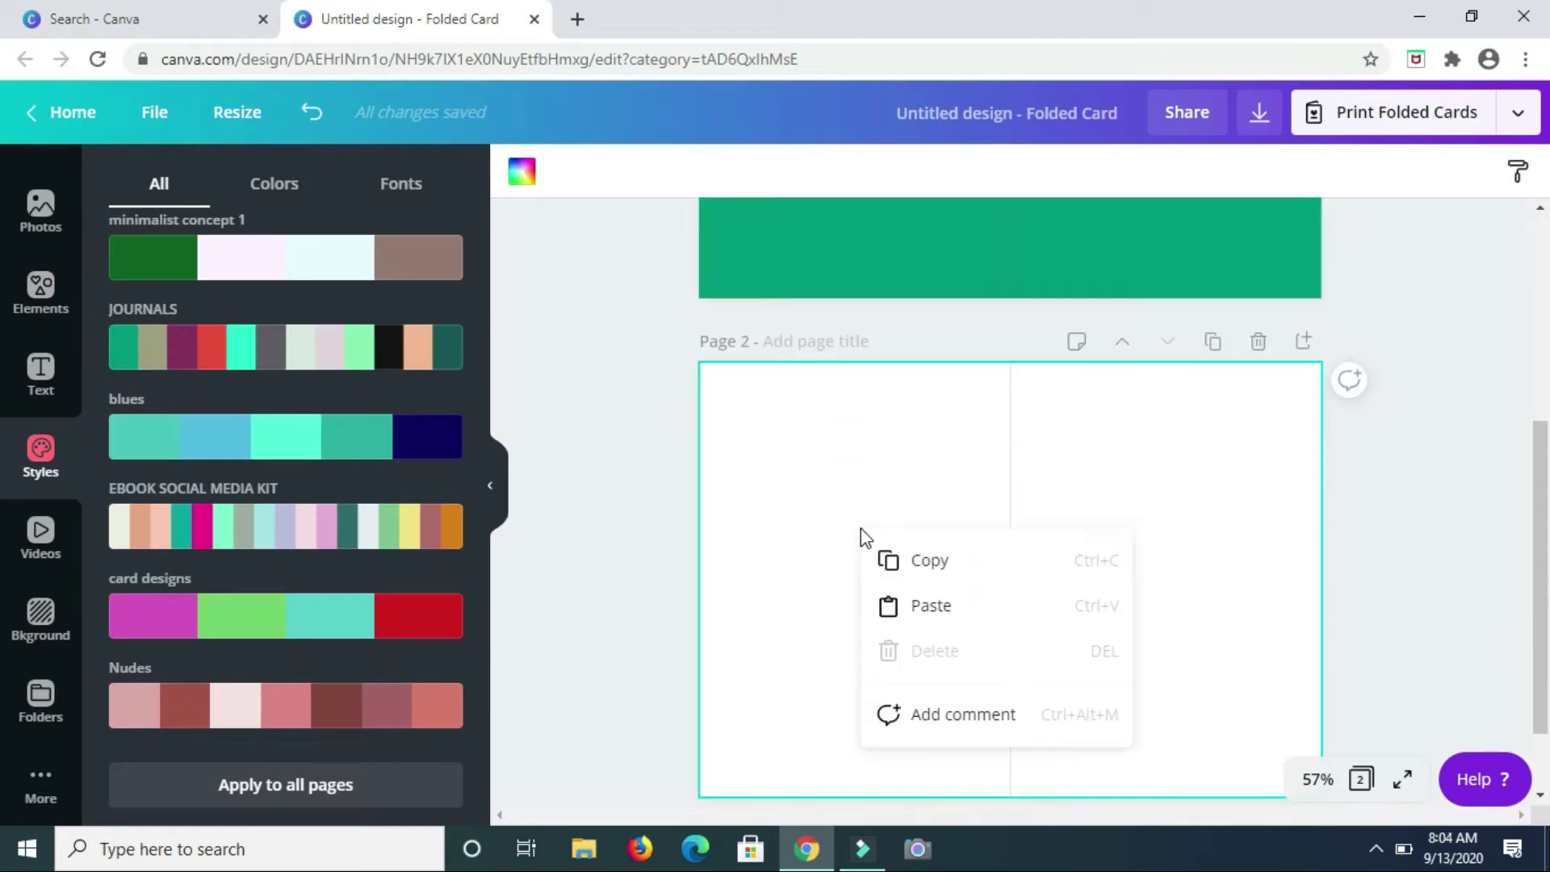
right_click(583, 421)
left_click(490, 485)
left_click(490, 485)
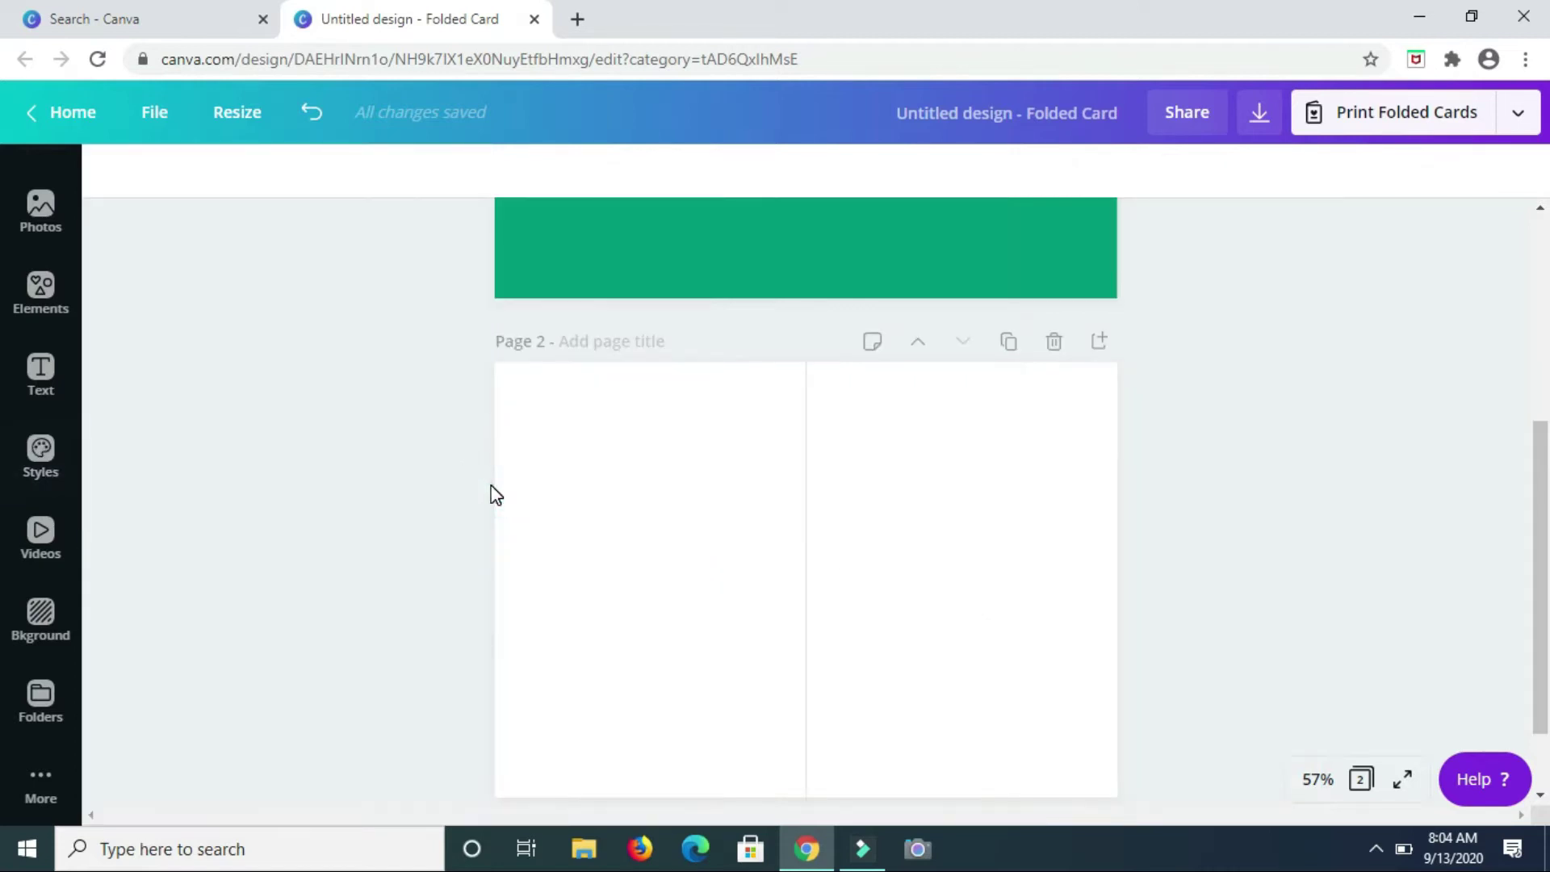
scroll(858, 241, "down", 1)
scroll(858, 241, "up", 4)
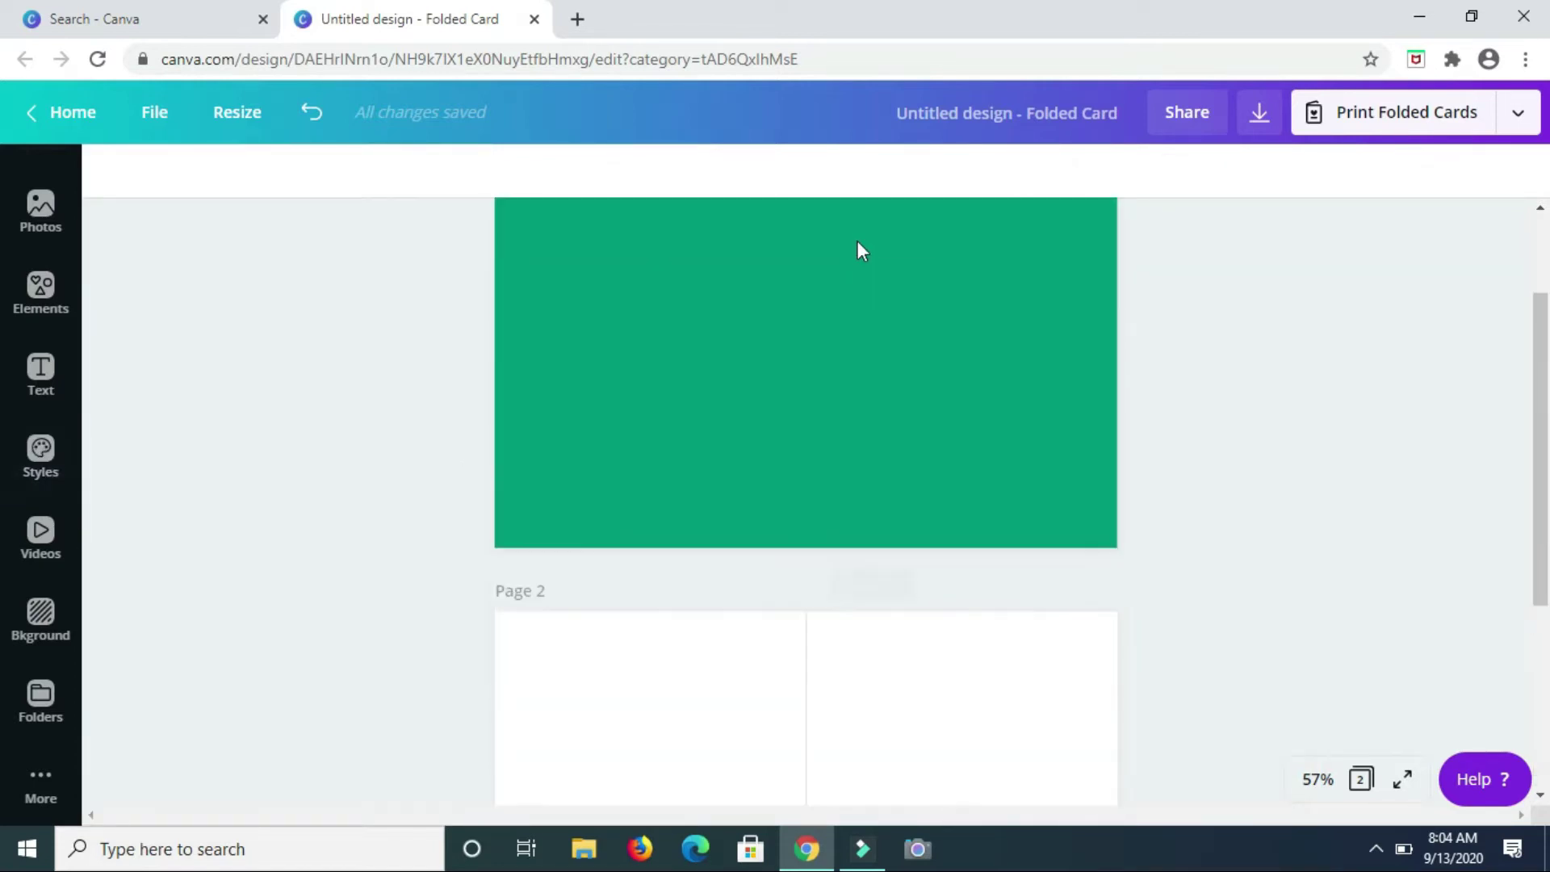
scroll(857, 242, "up", 1)
right_click(889, 470)
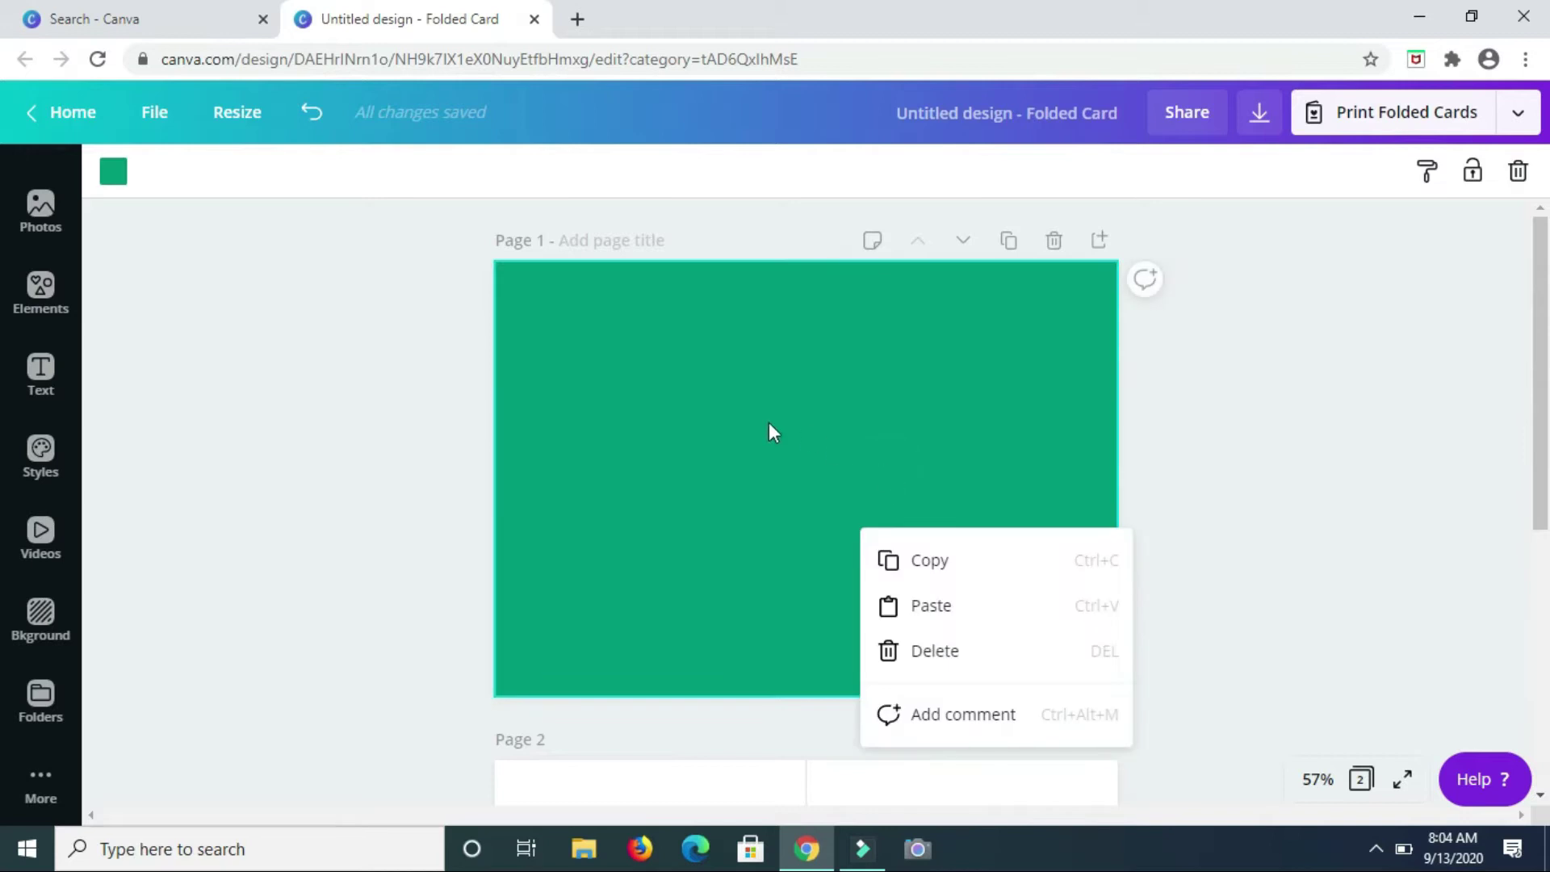
left_click(711, 455)
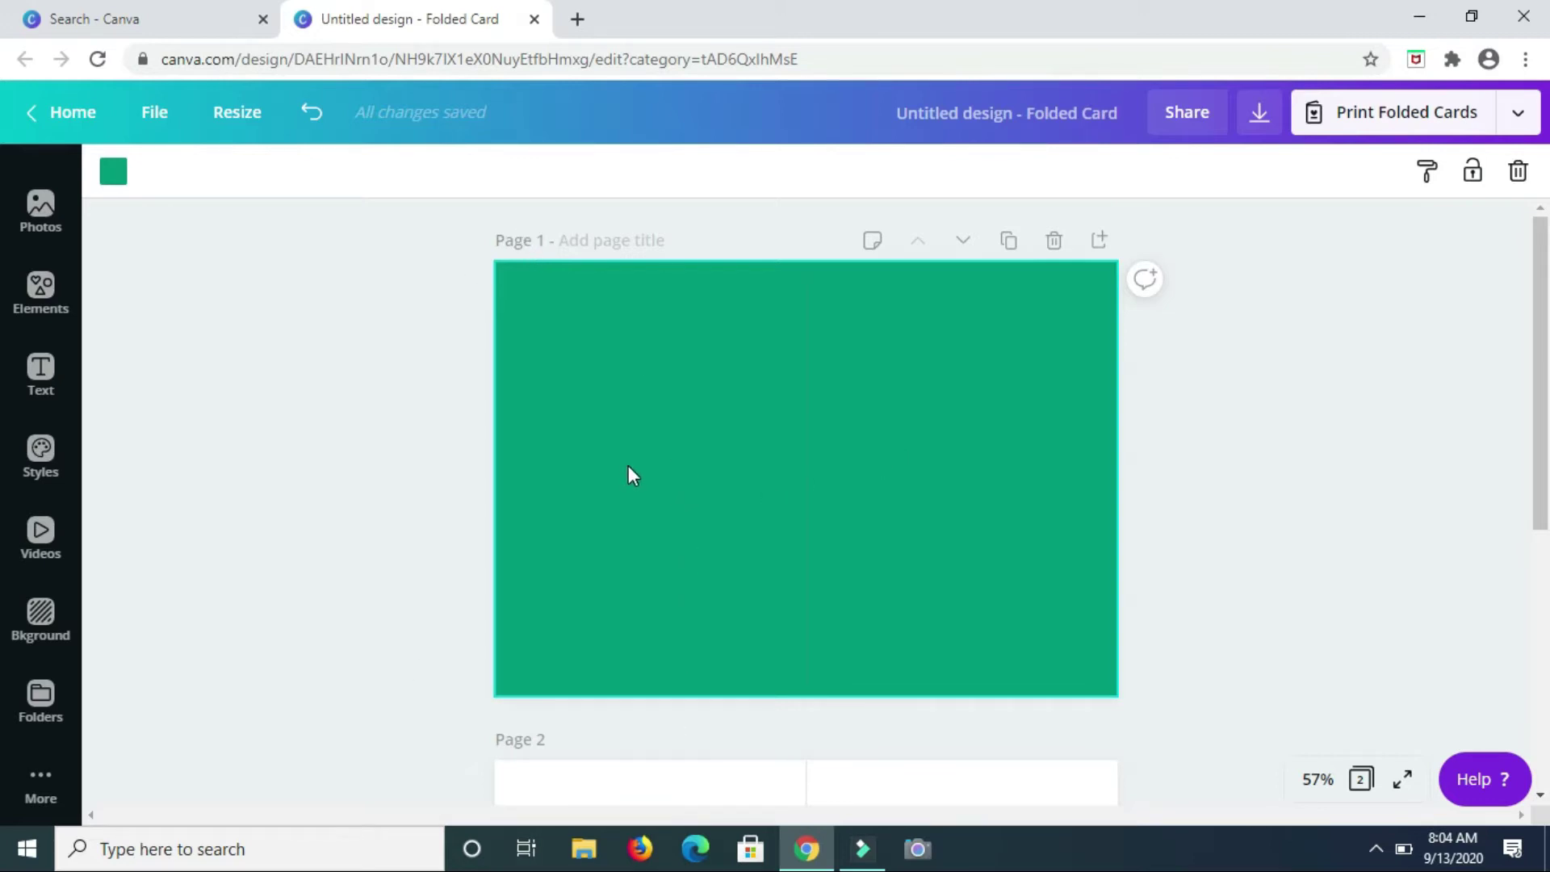
left_click(34, 297)
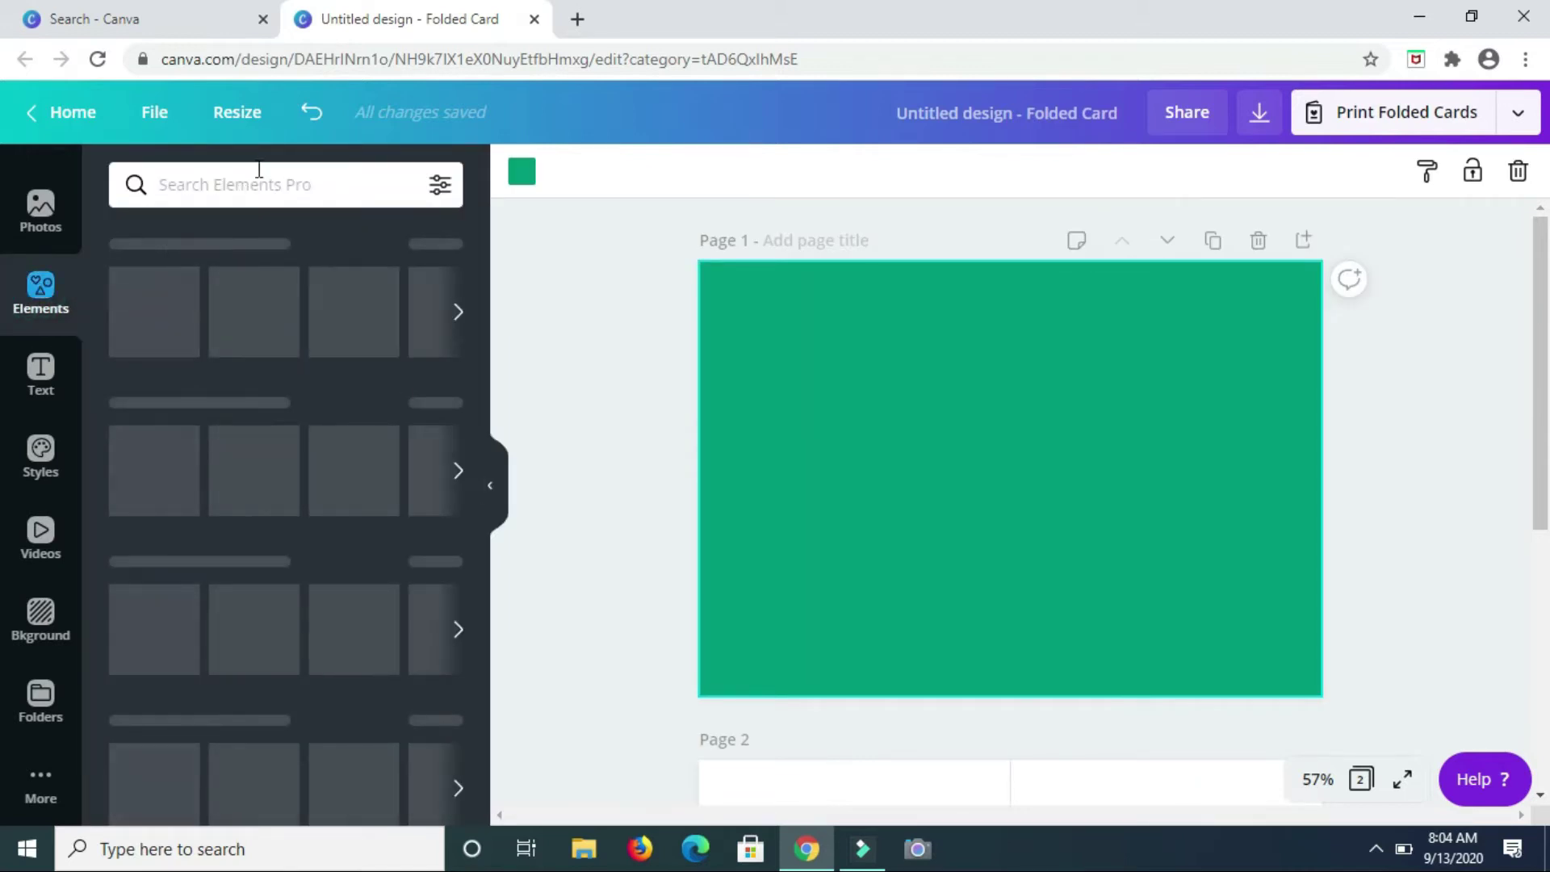
left_click(258, 171)
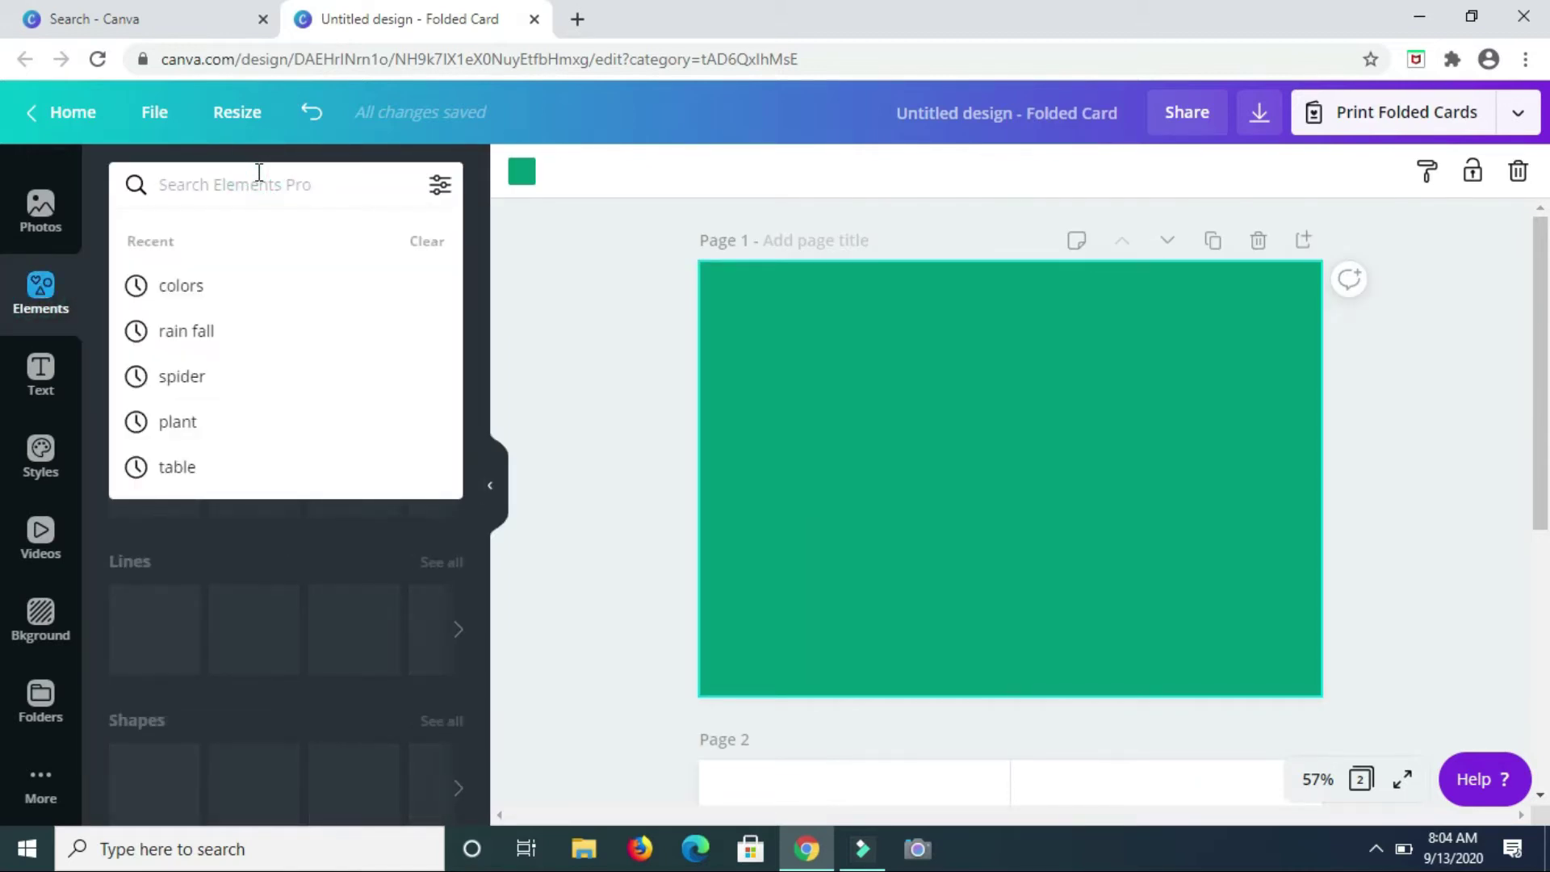
left_click(554, 363)
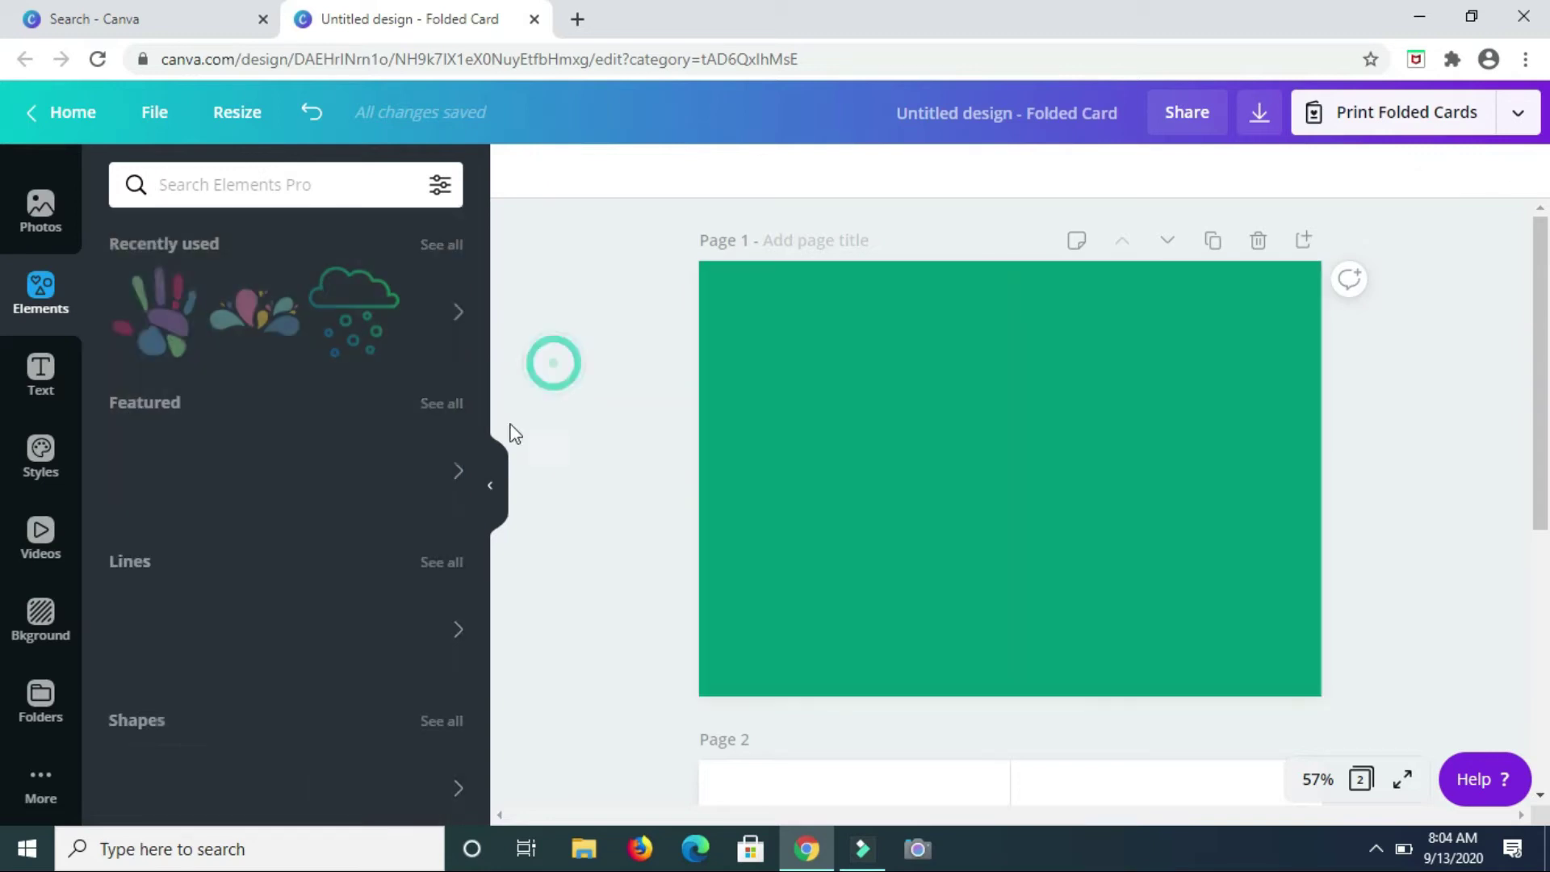
left_click(492, 494)
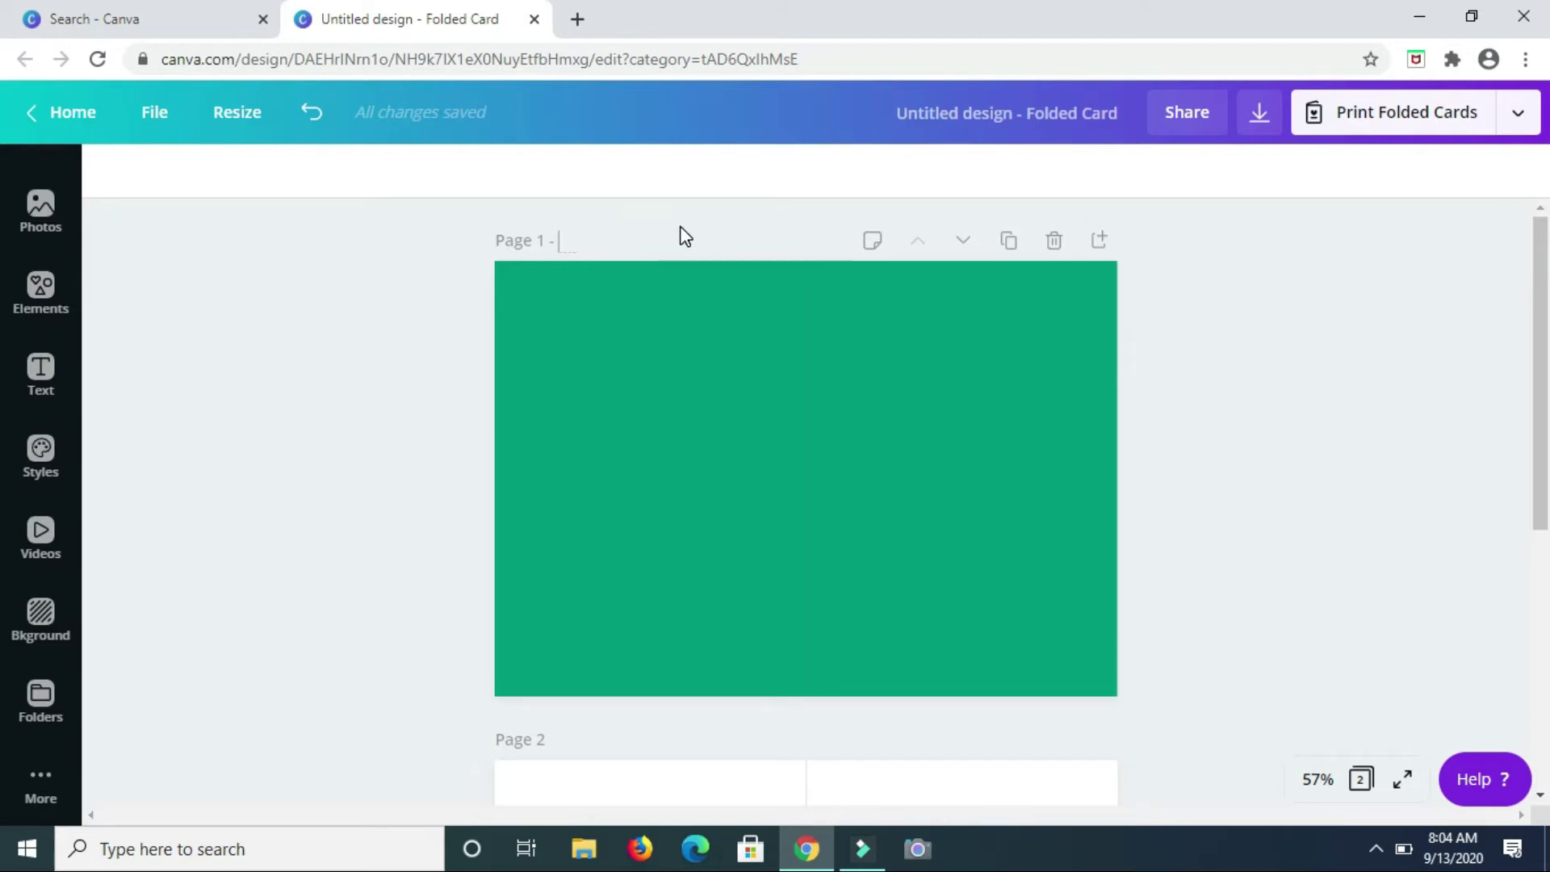
- Title page 1 'back & front' and page 2 'inside'
type("back & front")
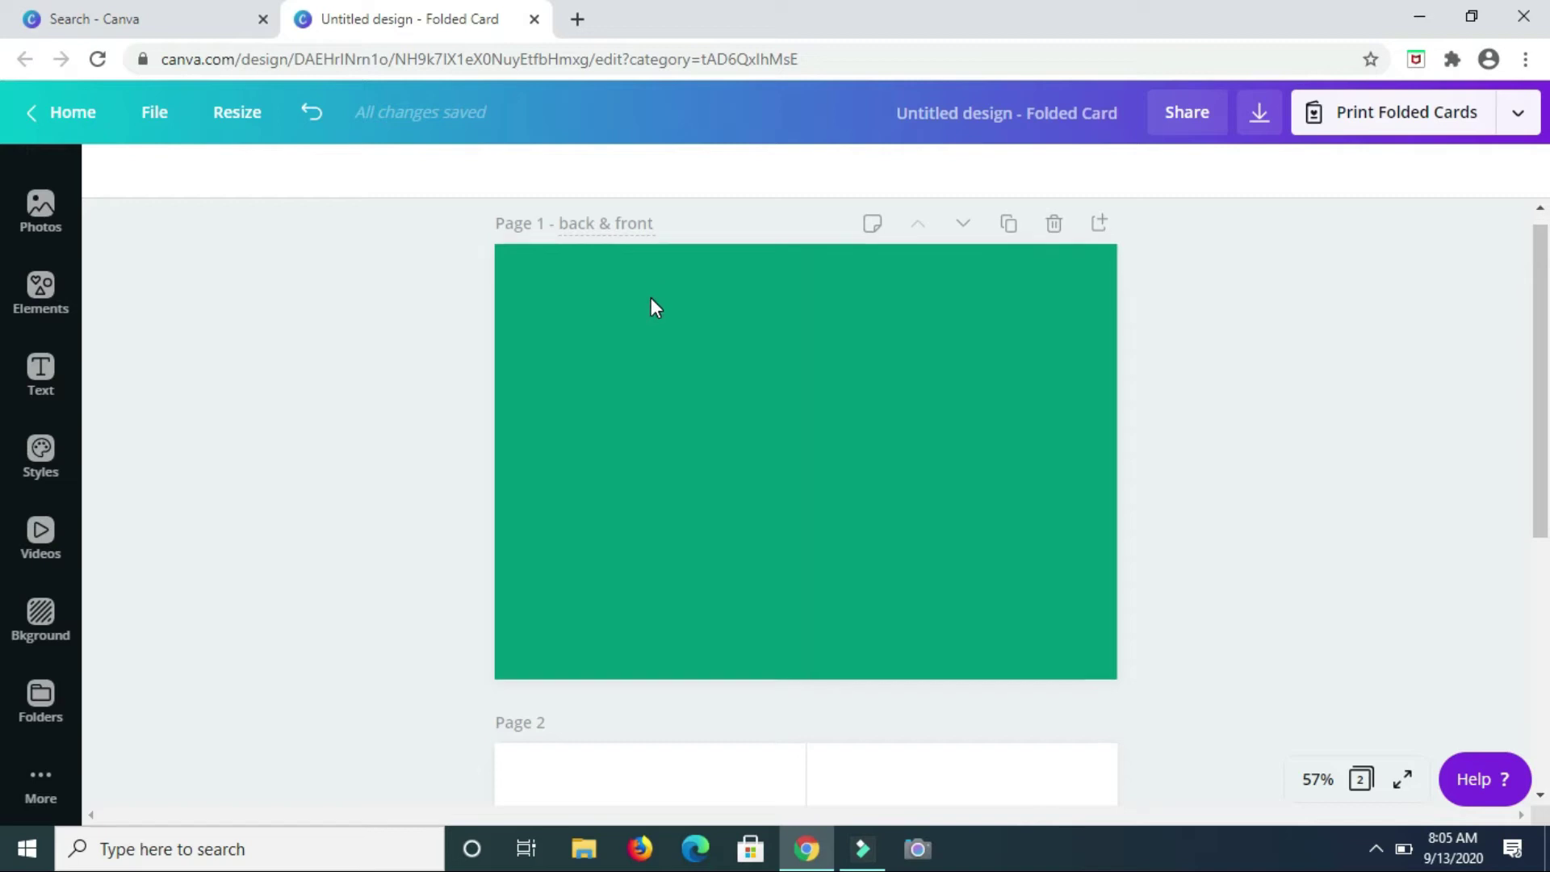
scroll(650, 298, "down", 3)
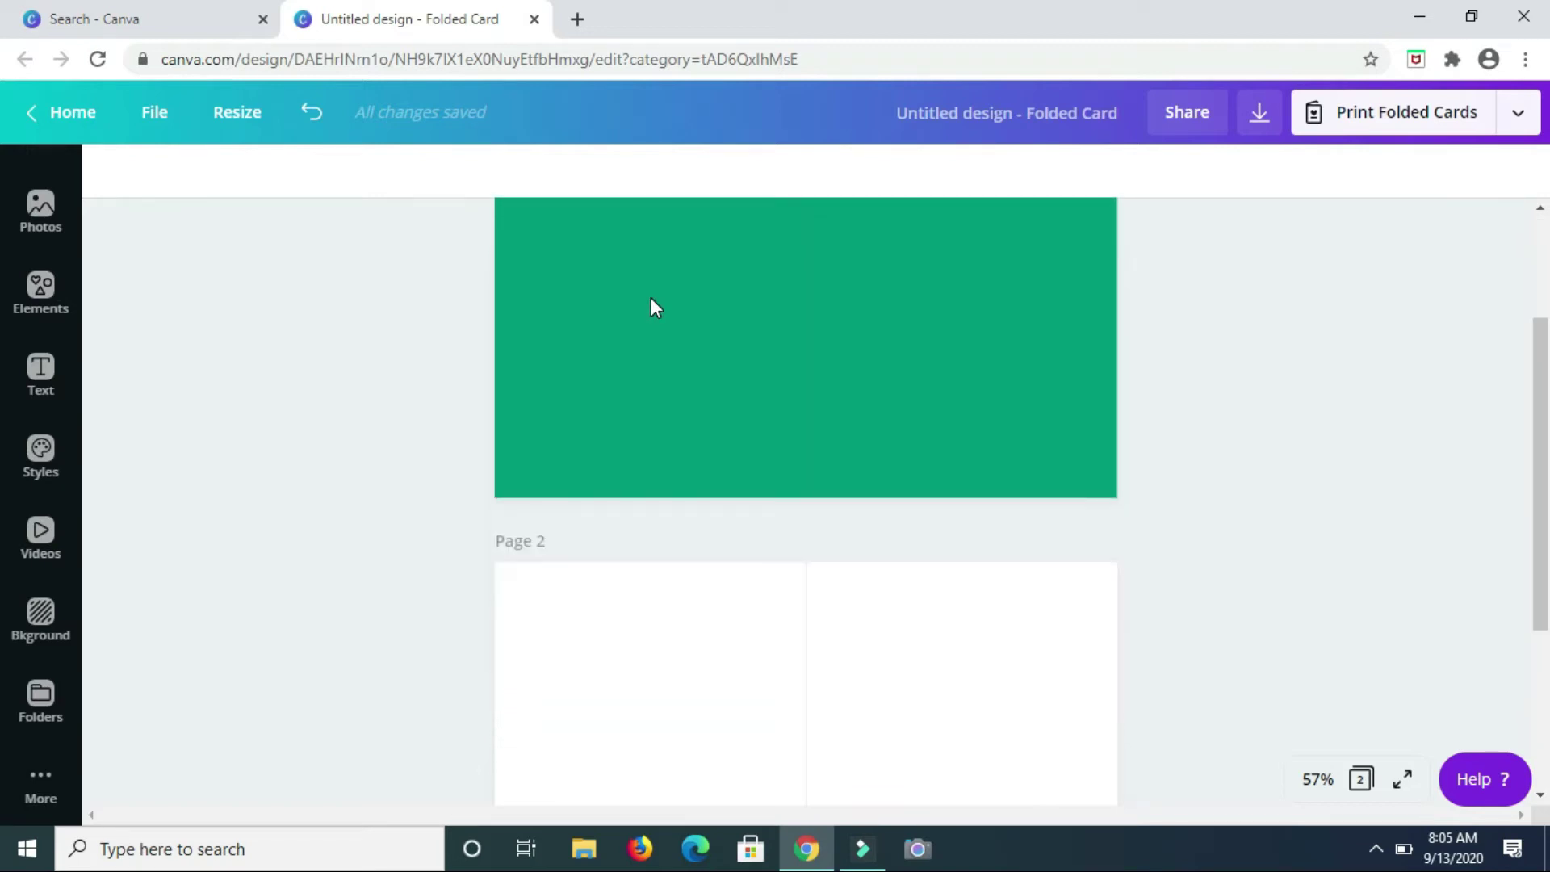
scroll(650, 297, "down", 3)
left_click(592, 360)
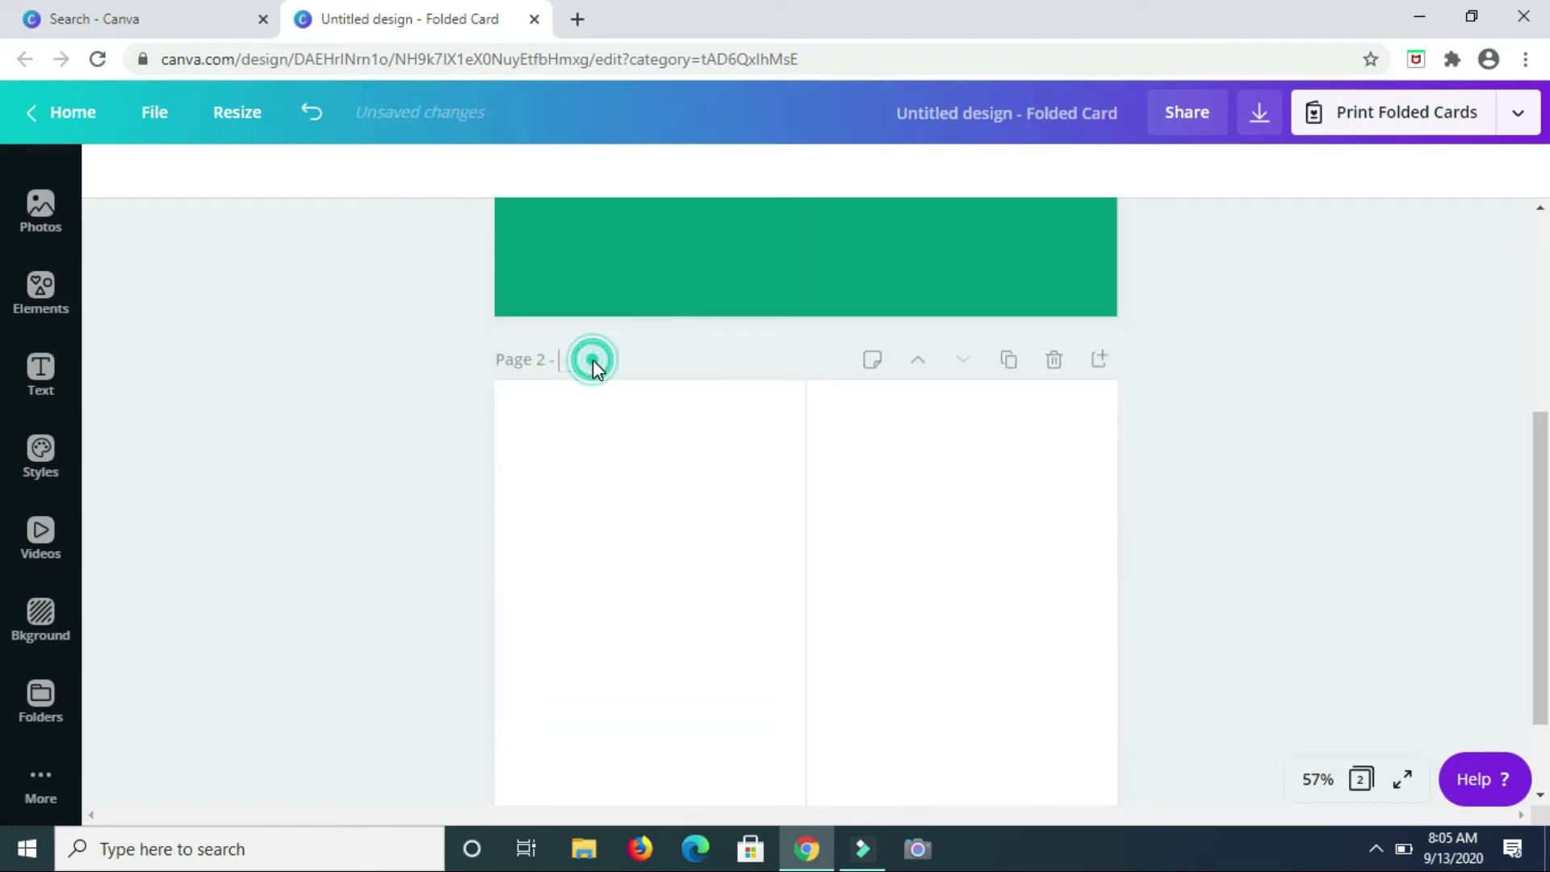
type("insi")
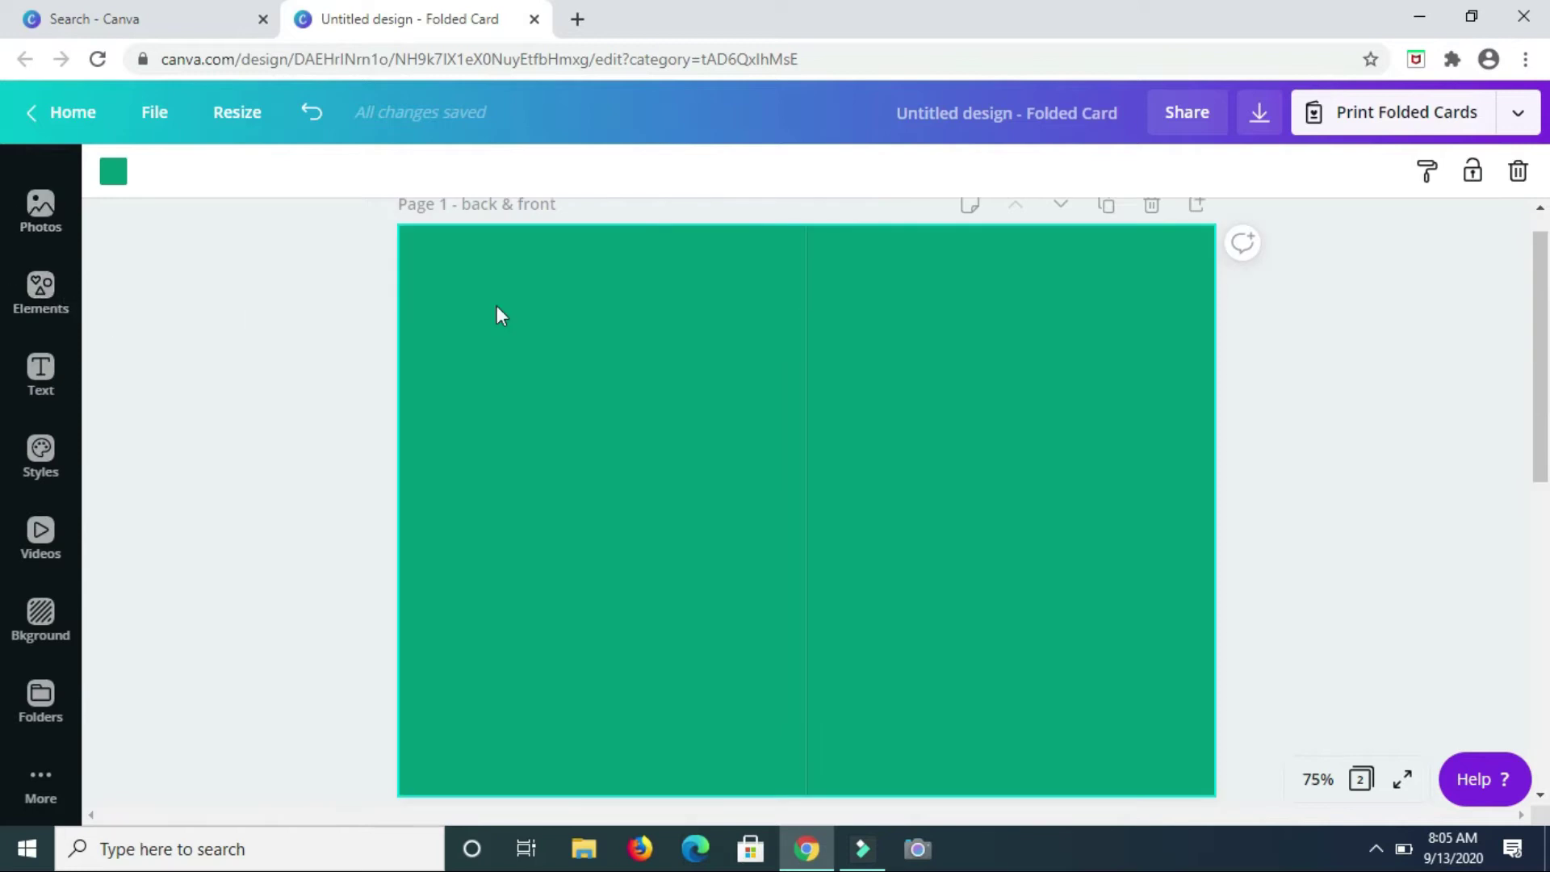
- Search Elements for 'balloons' and scroll through the balloon graphic results
scroll(691, 323, "up", 1)
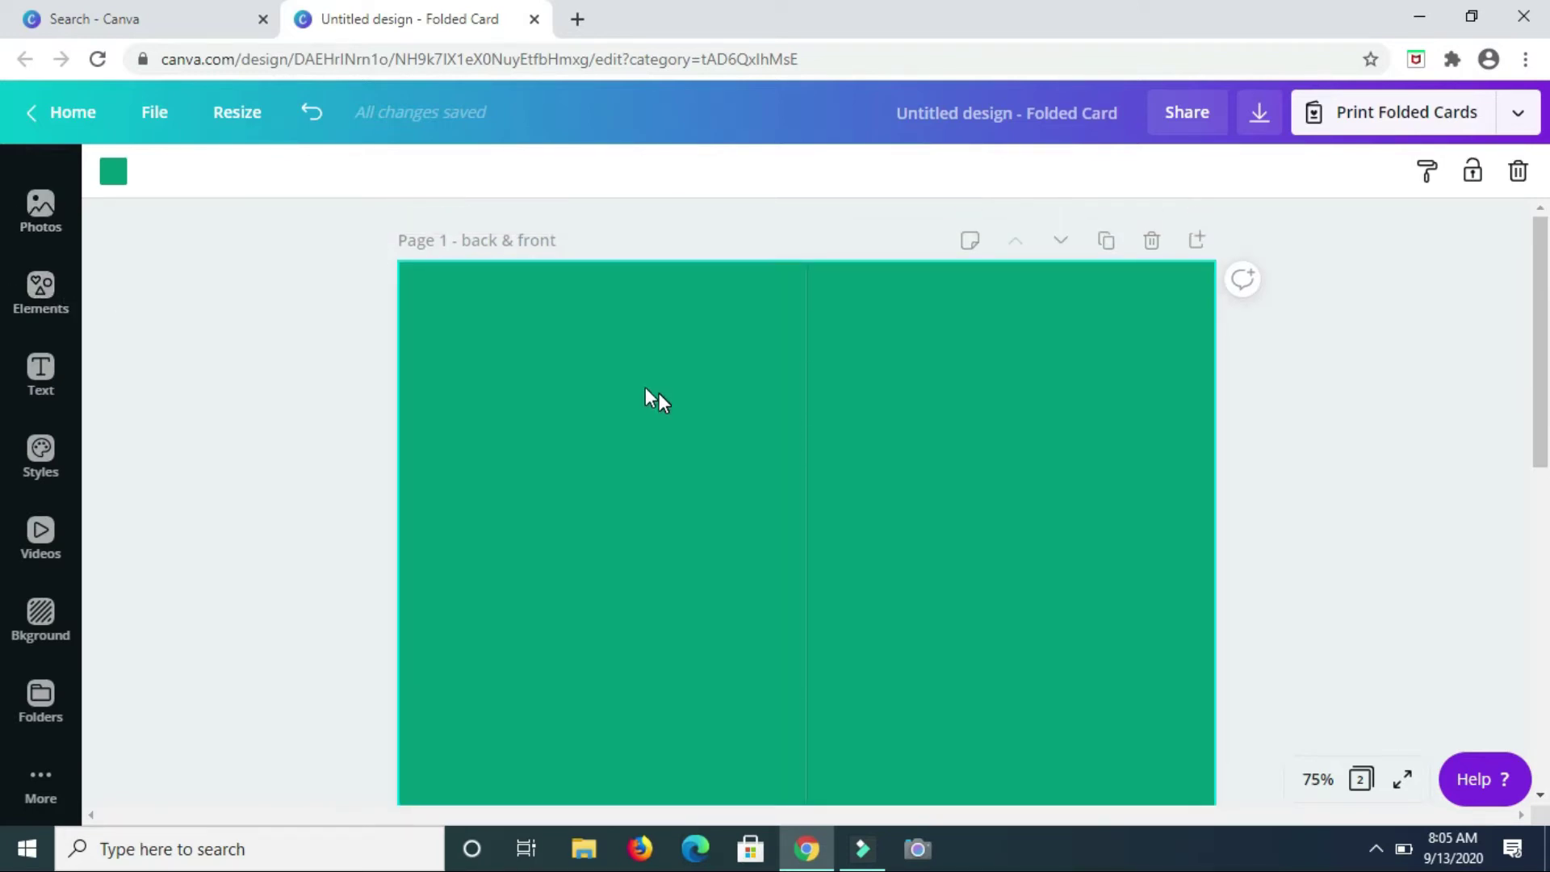
left_click(44, 315)
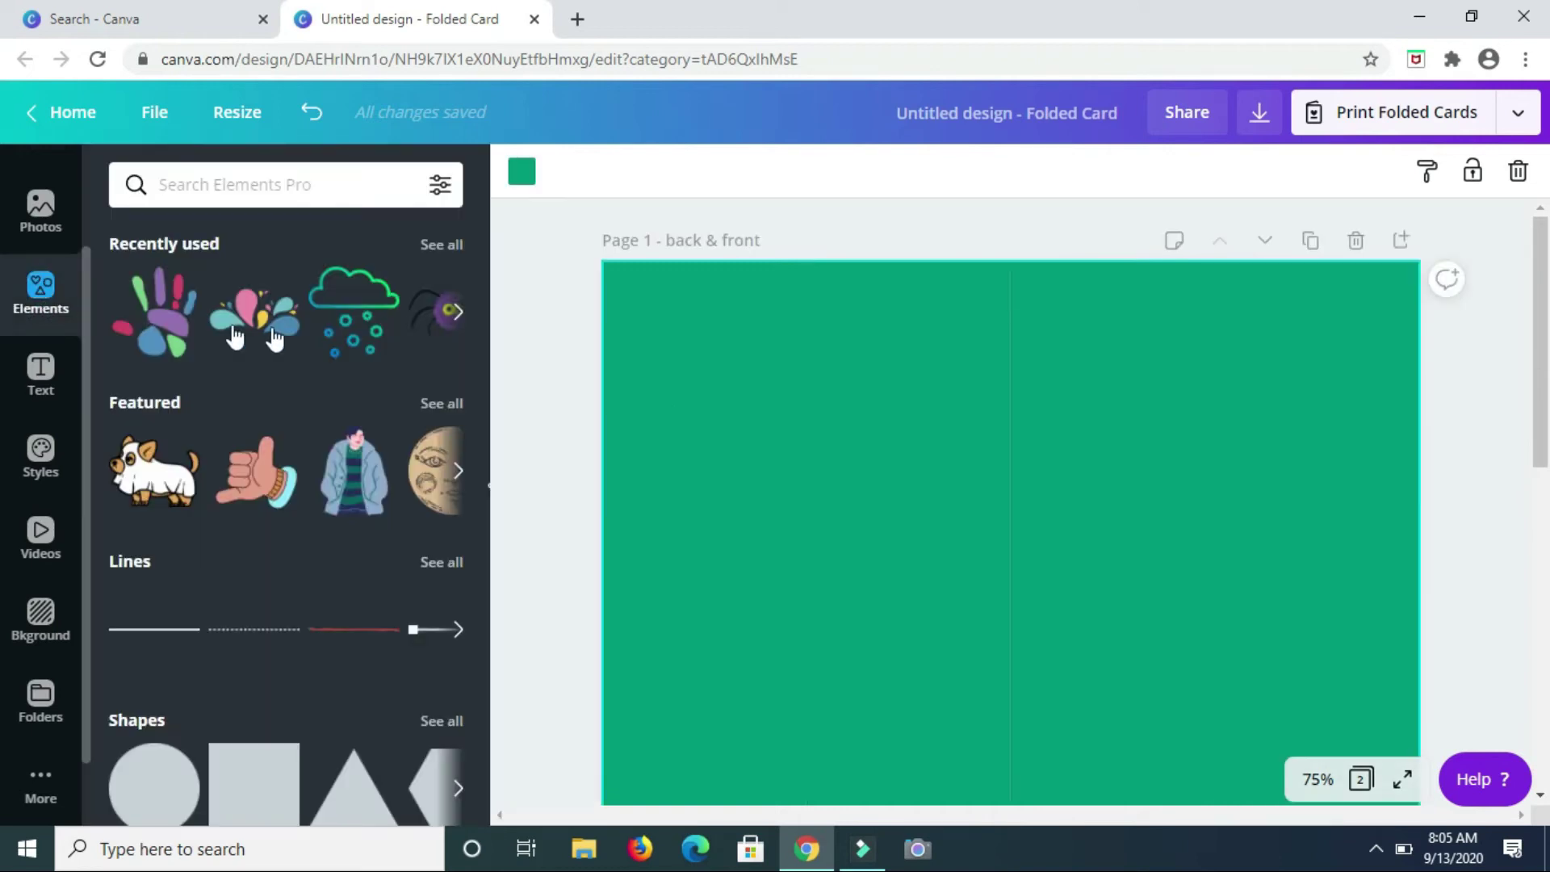
left_click(211, 195)
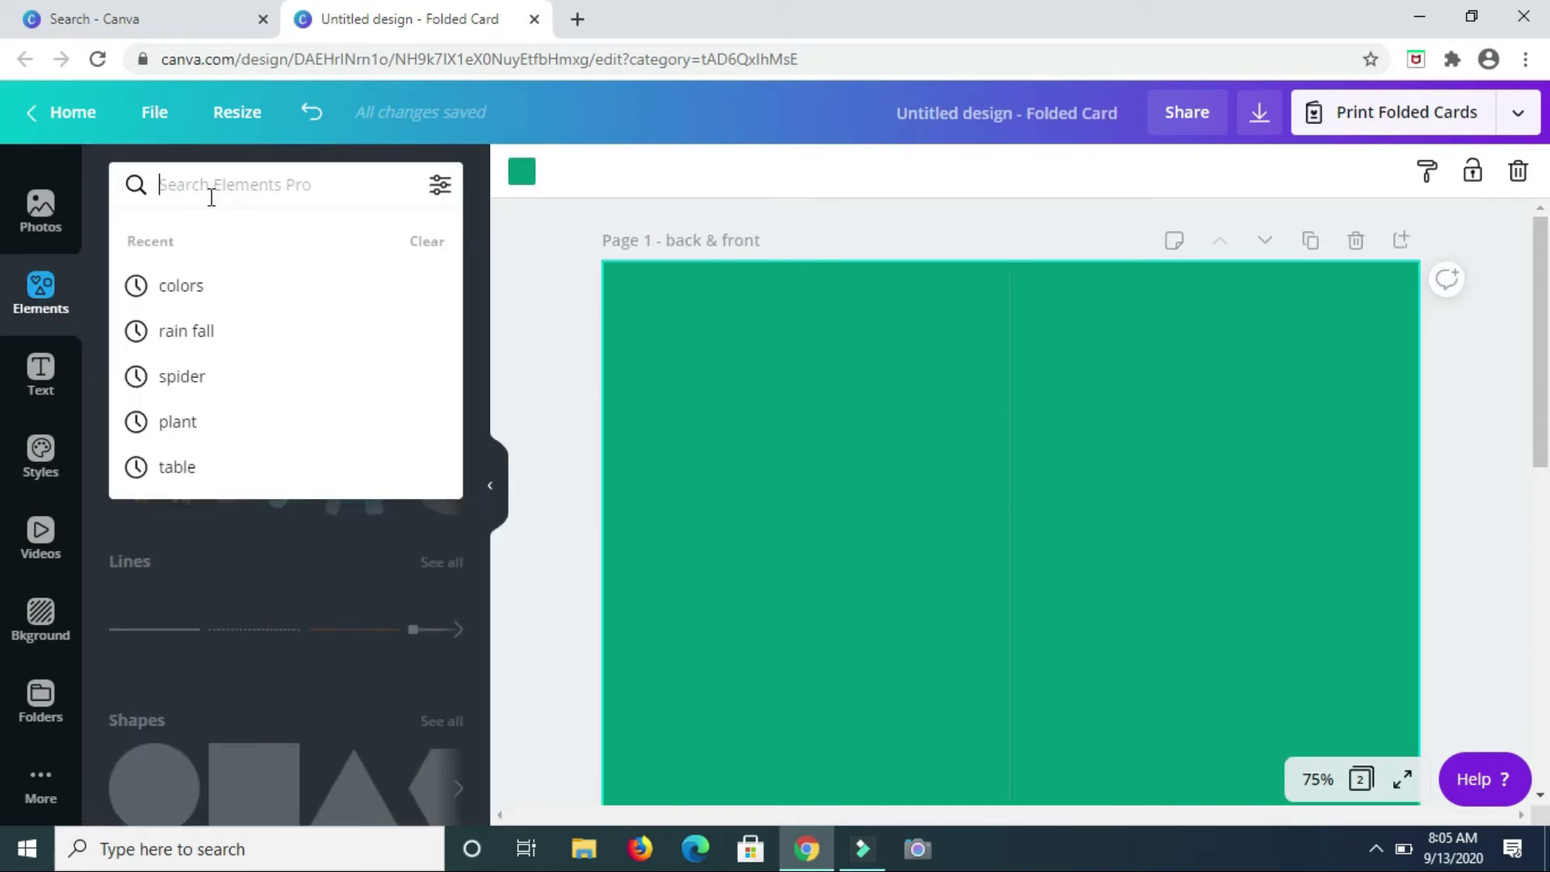
type("bal")
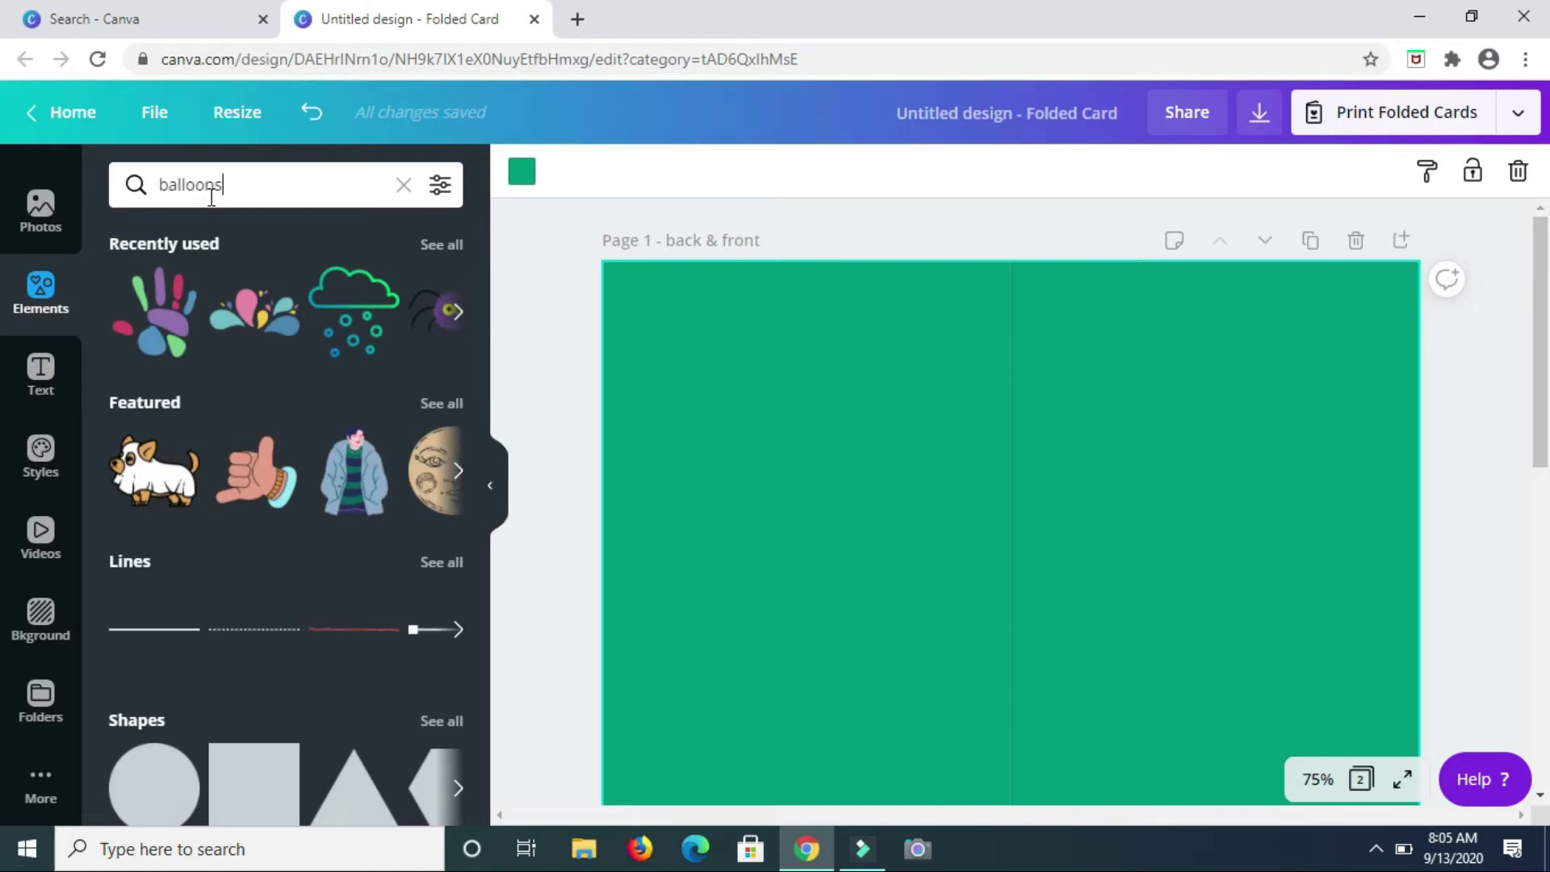
type("loons")
key("Return")
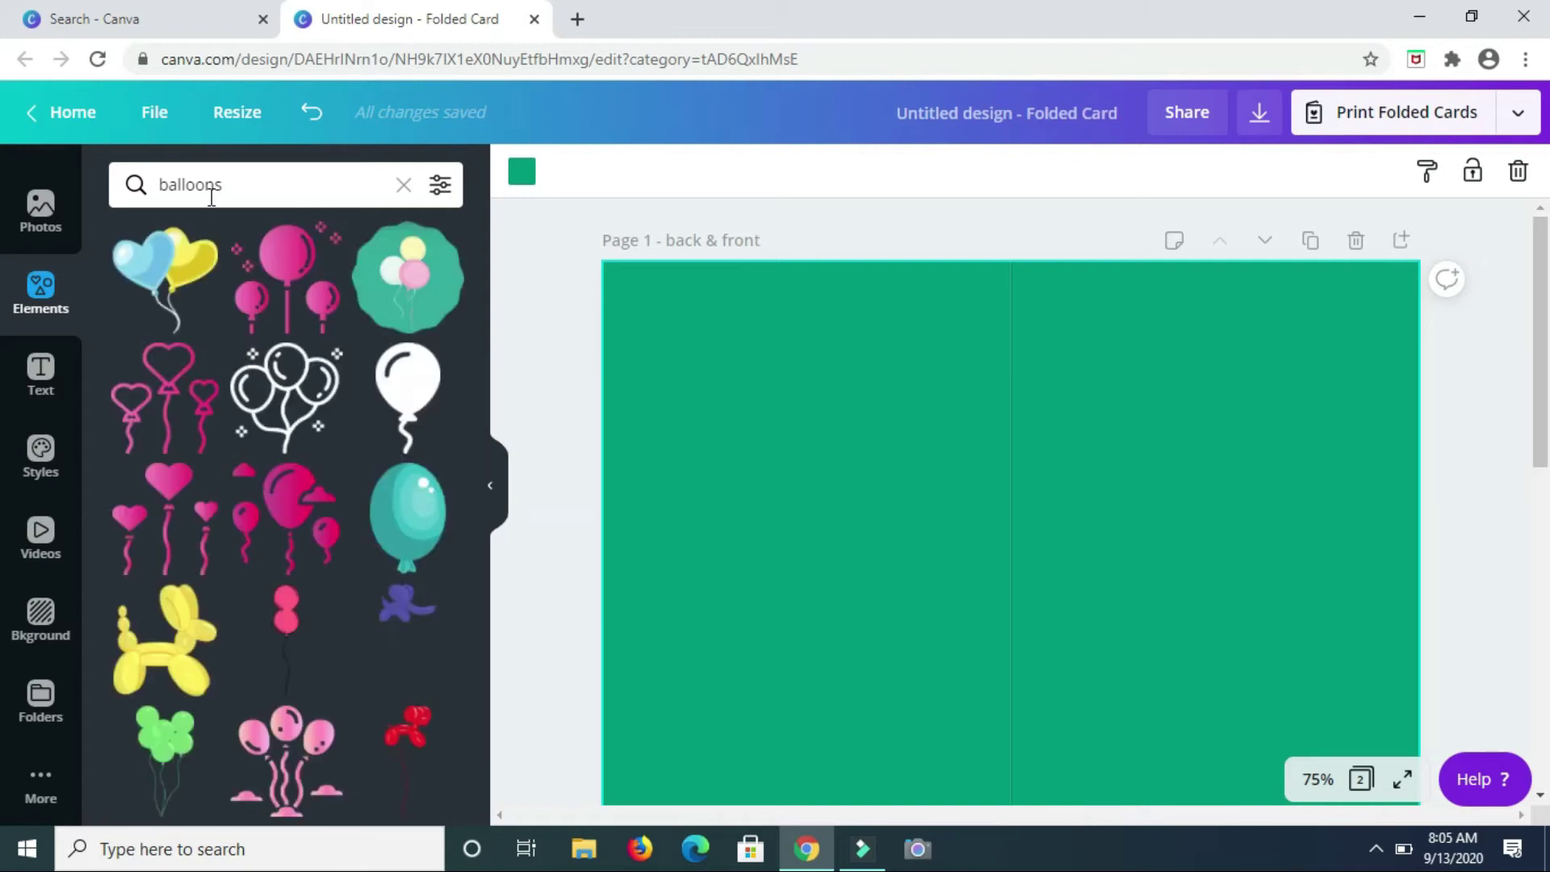
mouse_move(325, 398)
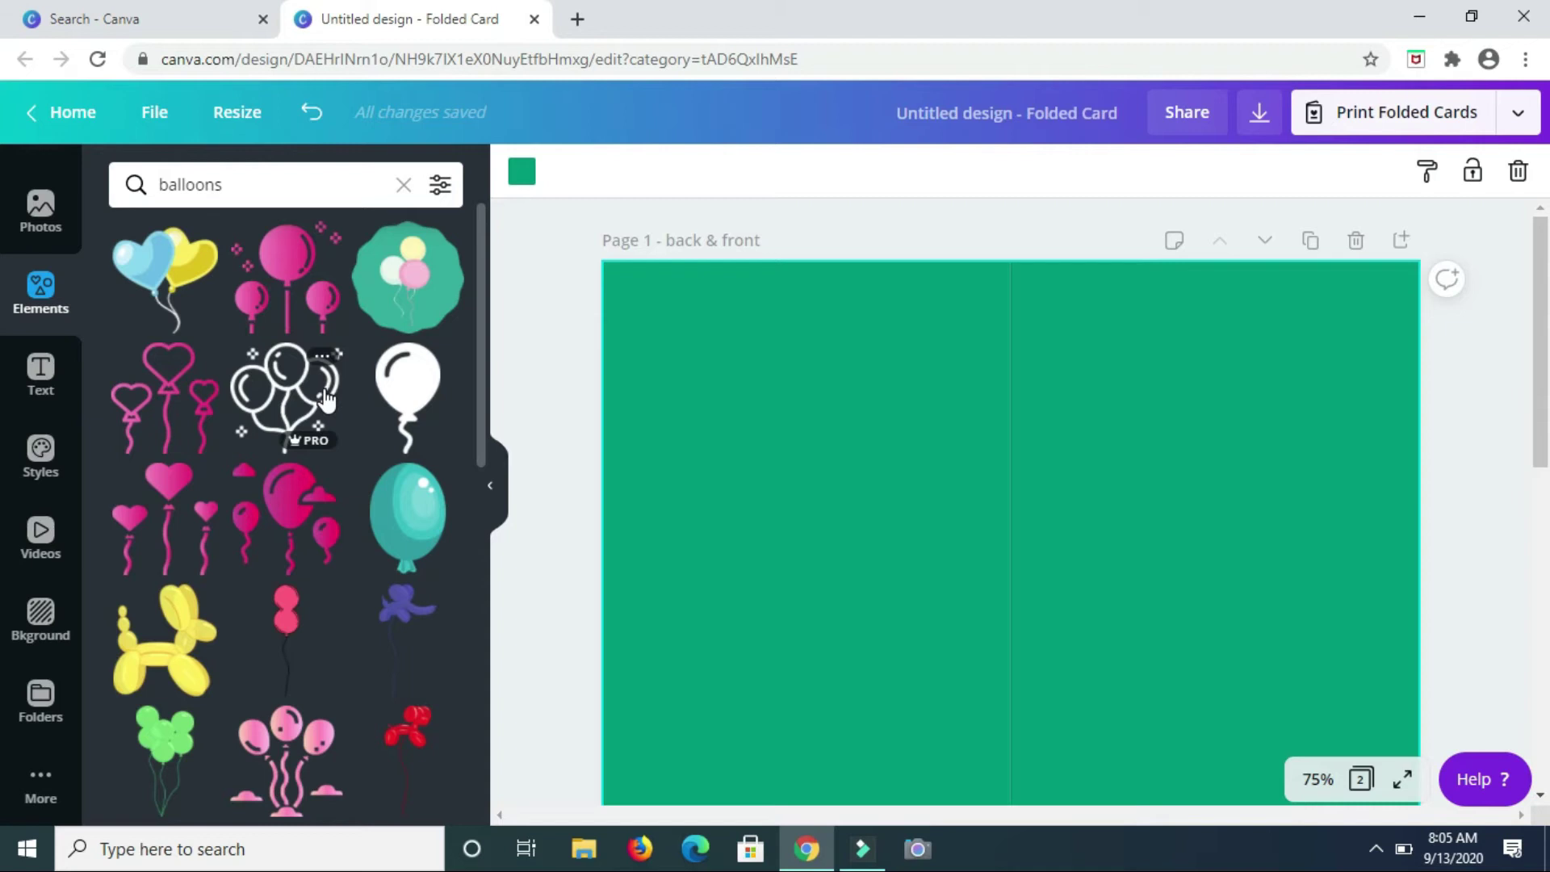
scroll(326, 398, "down", 5)
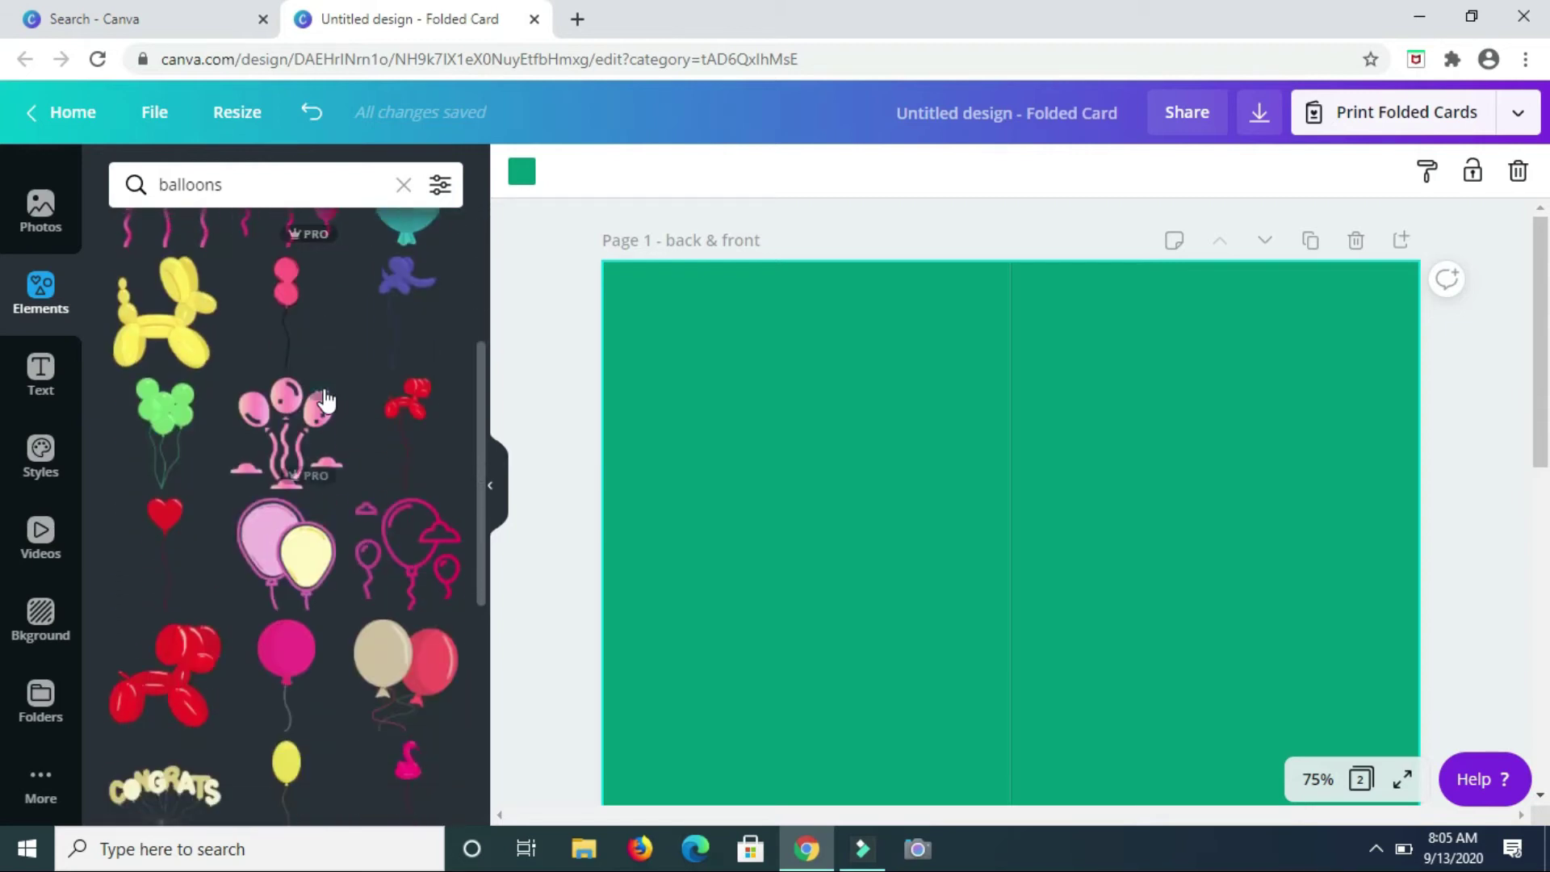
scroll(325, 398, "down", 4)
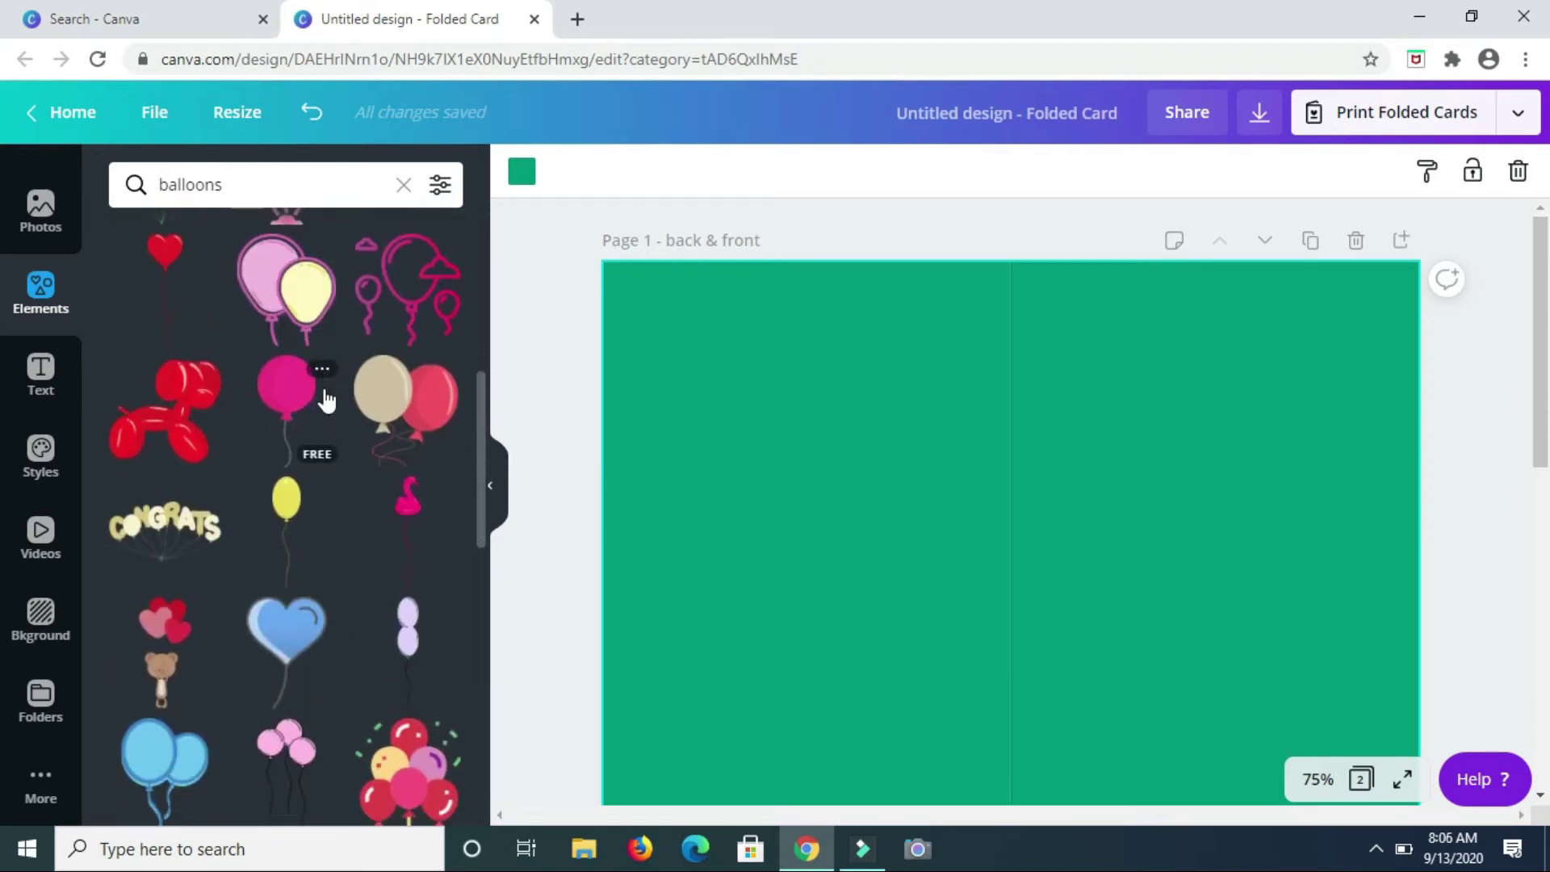
scroll(325, 398, "down", 3)
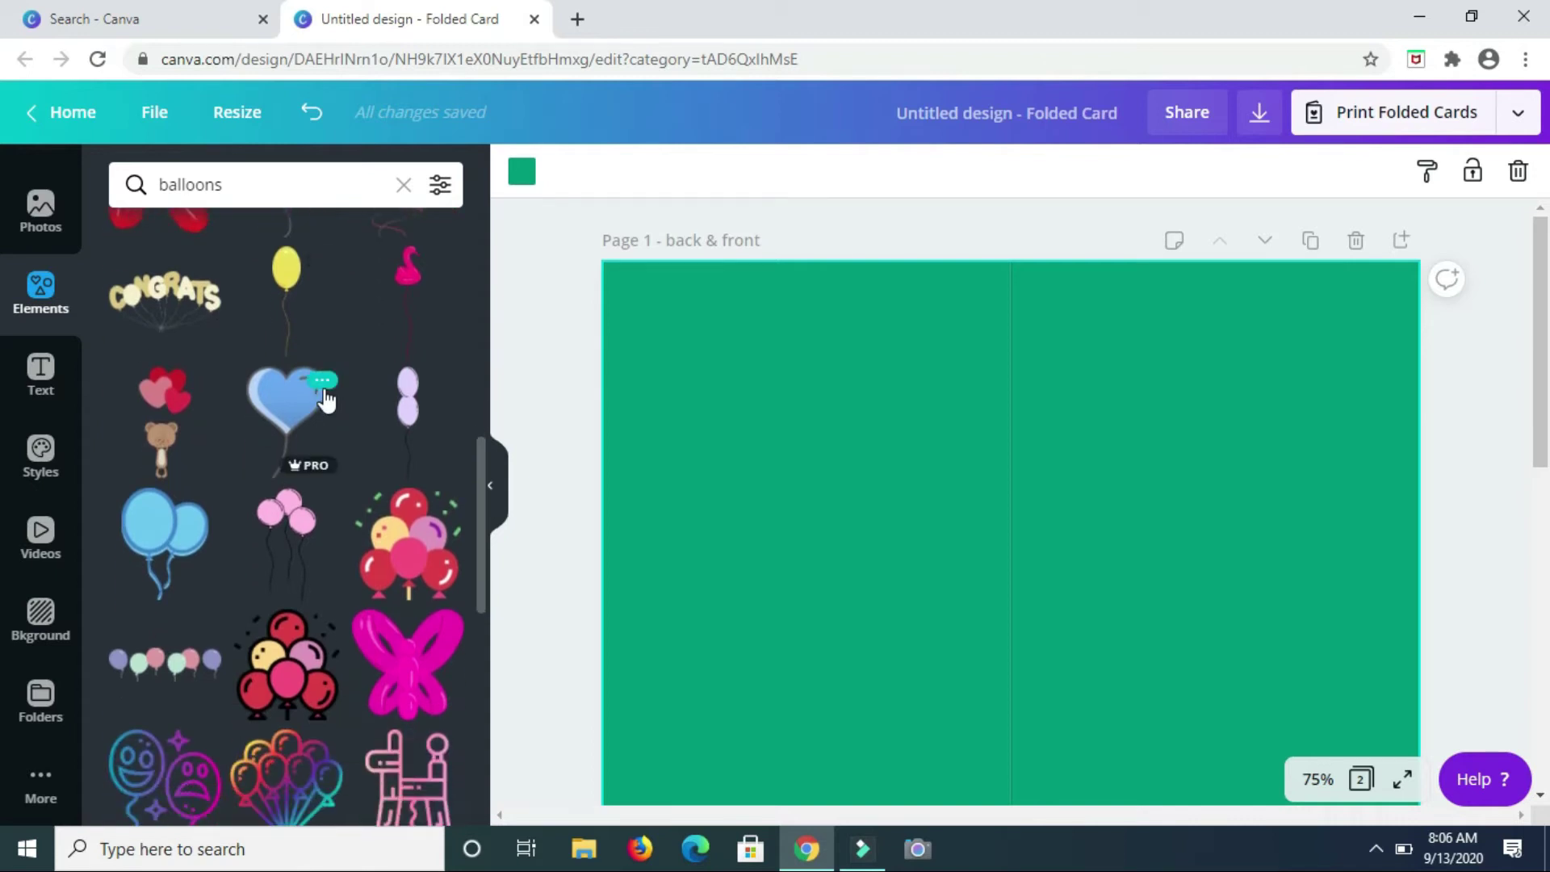
scroll(325, 398, "down", 4)
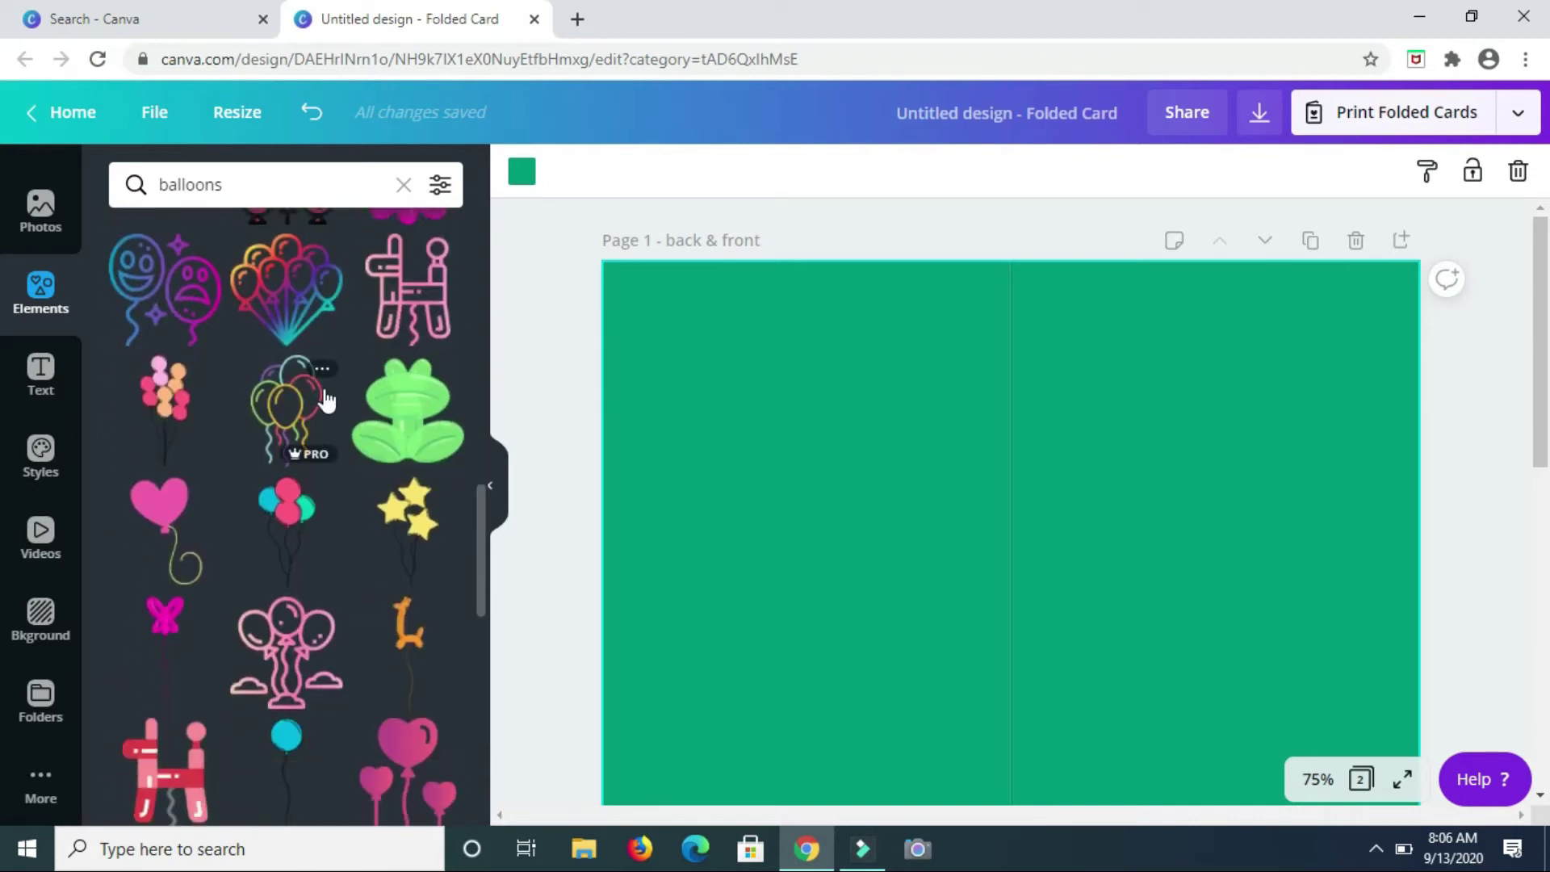
scroll(325, 398, "down", 4)
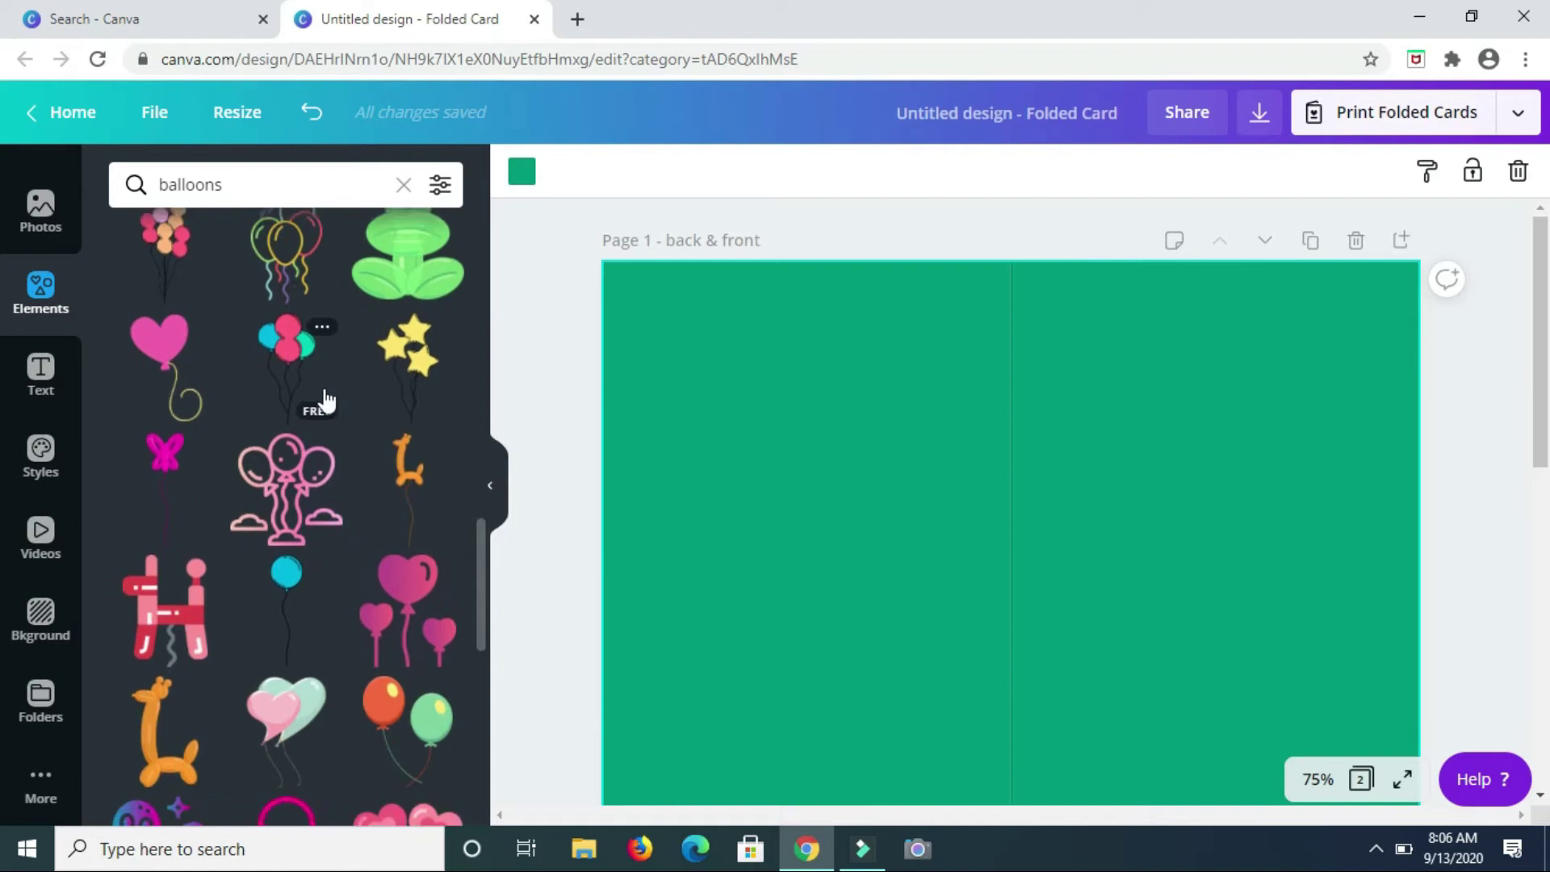
scroll(325, 398, "down", 2)
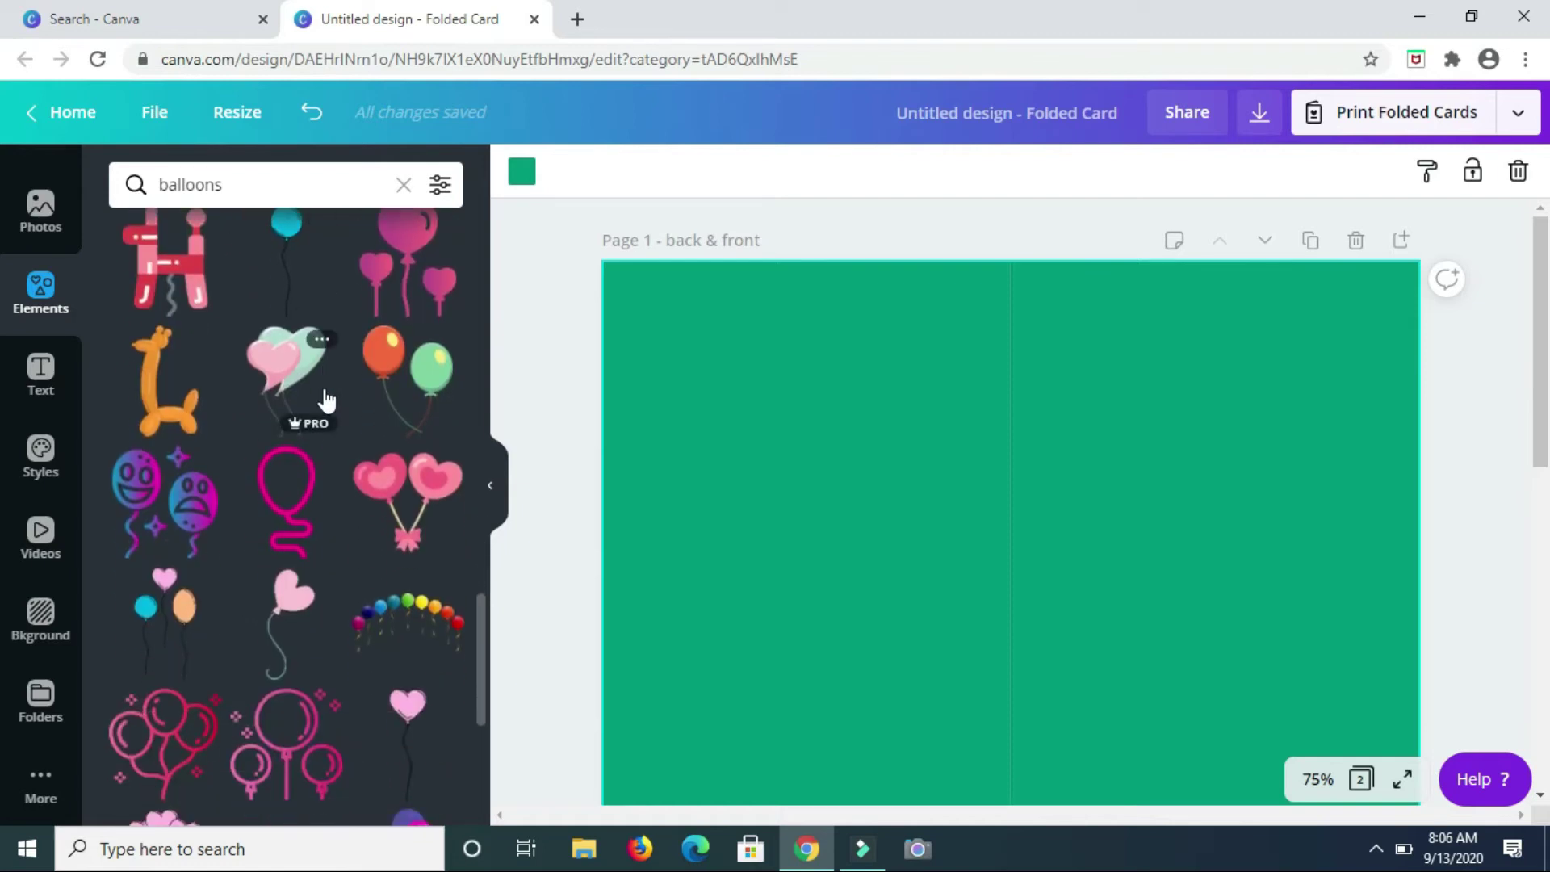
scroll(326, 398, "down", 10)
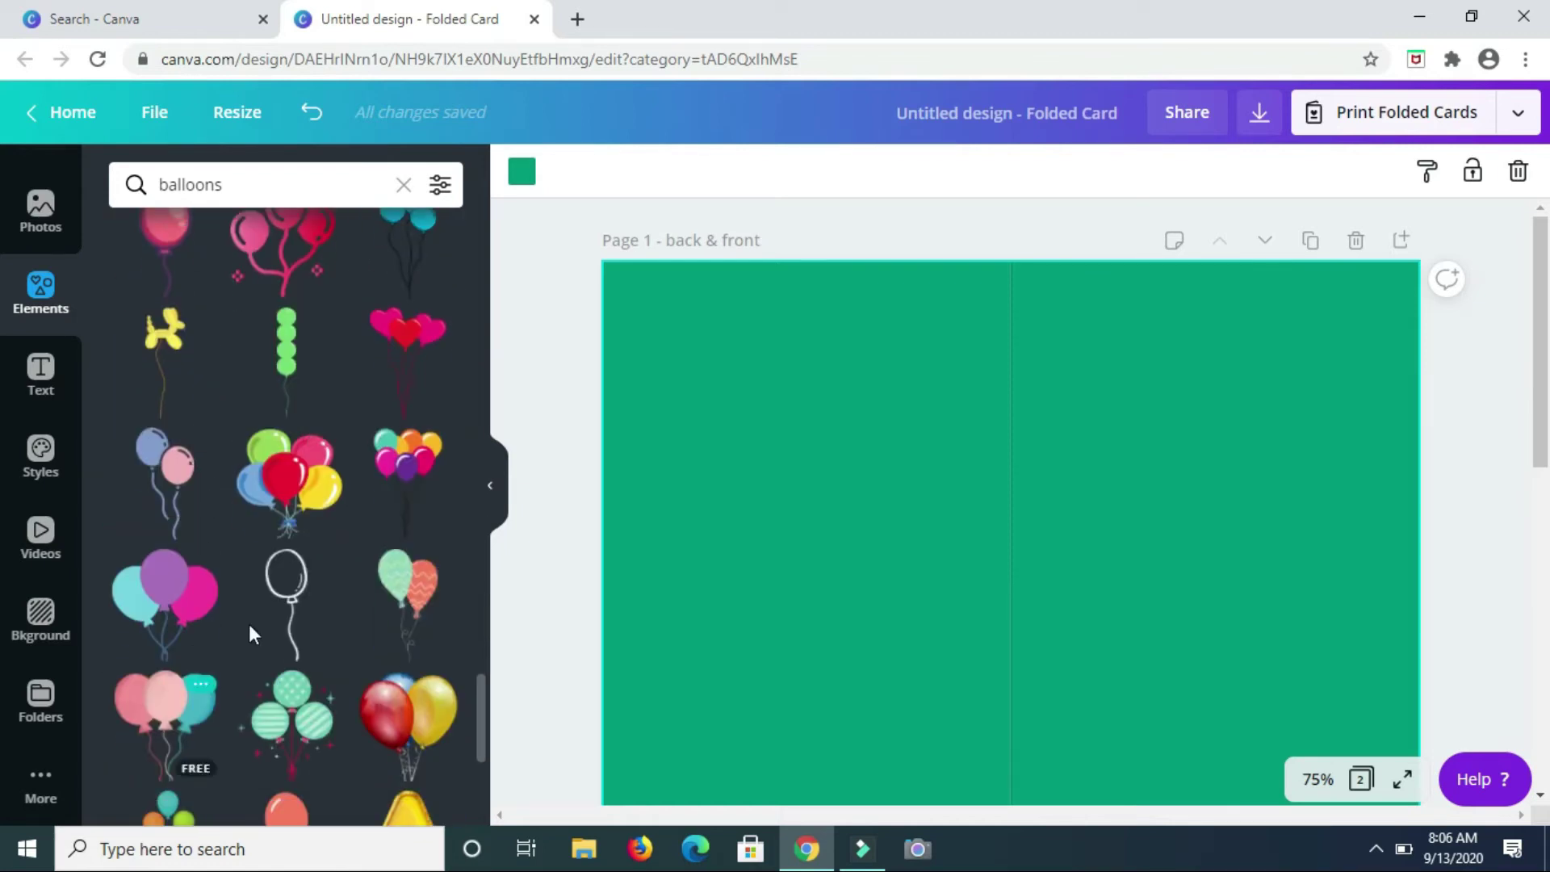
- Try the multicolour balloon bunch on the page, then delete it
left_click(289, 476)
right_click(904, 516)
left_click_drag(1068, 525, 769, 679)
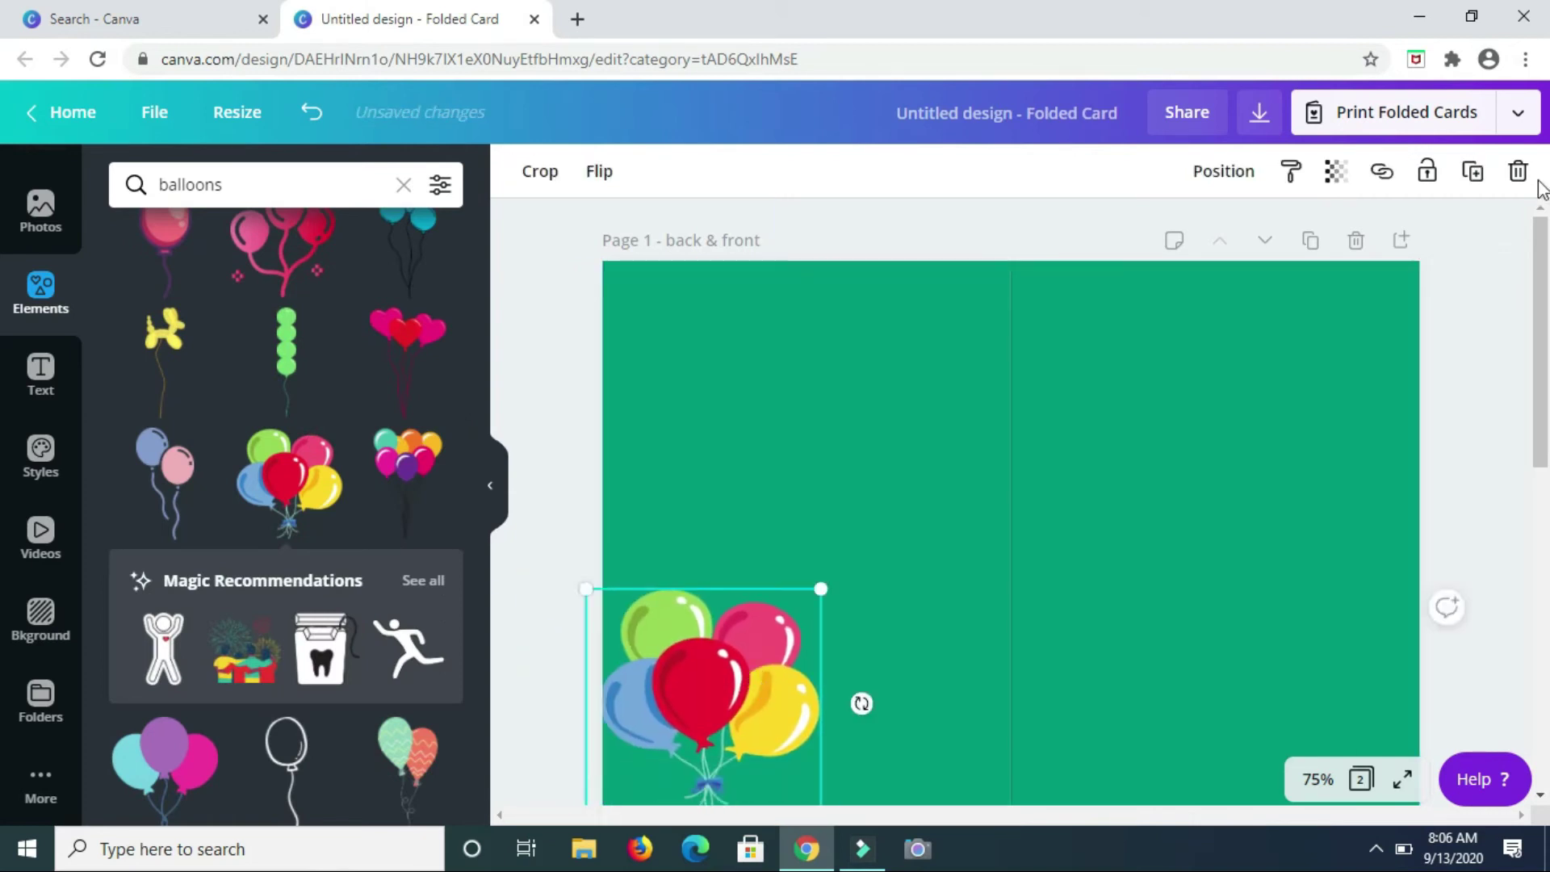
key("Delete")
- Add the blue and red balloon pair and move it to the bottom-left corner
scroll(208, 395, "down", 4)
scroll(207, 396, "down", 15)
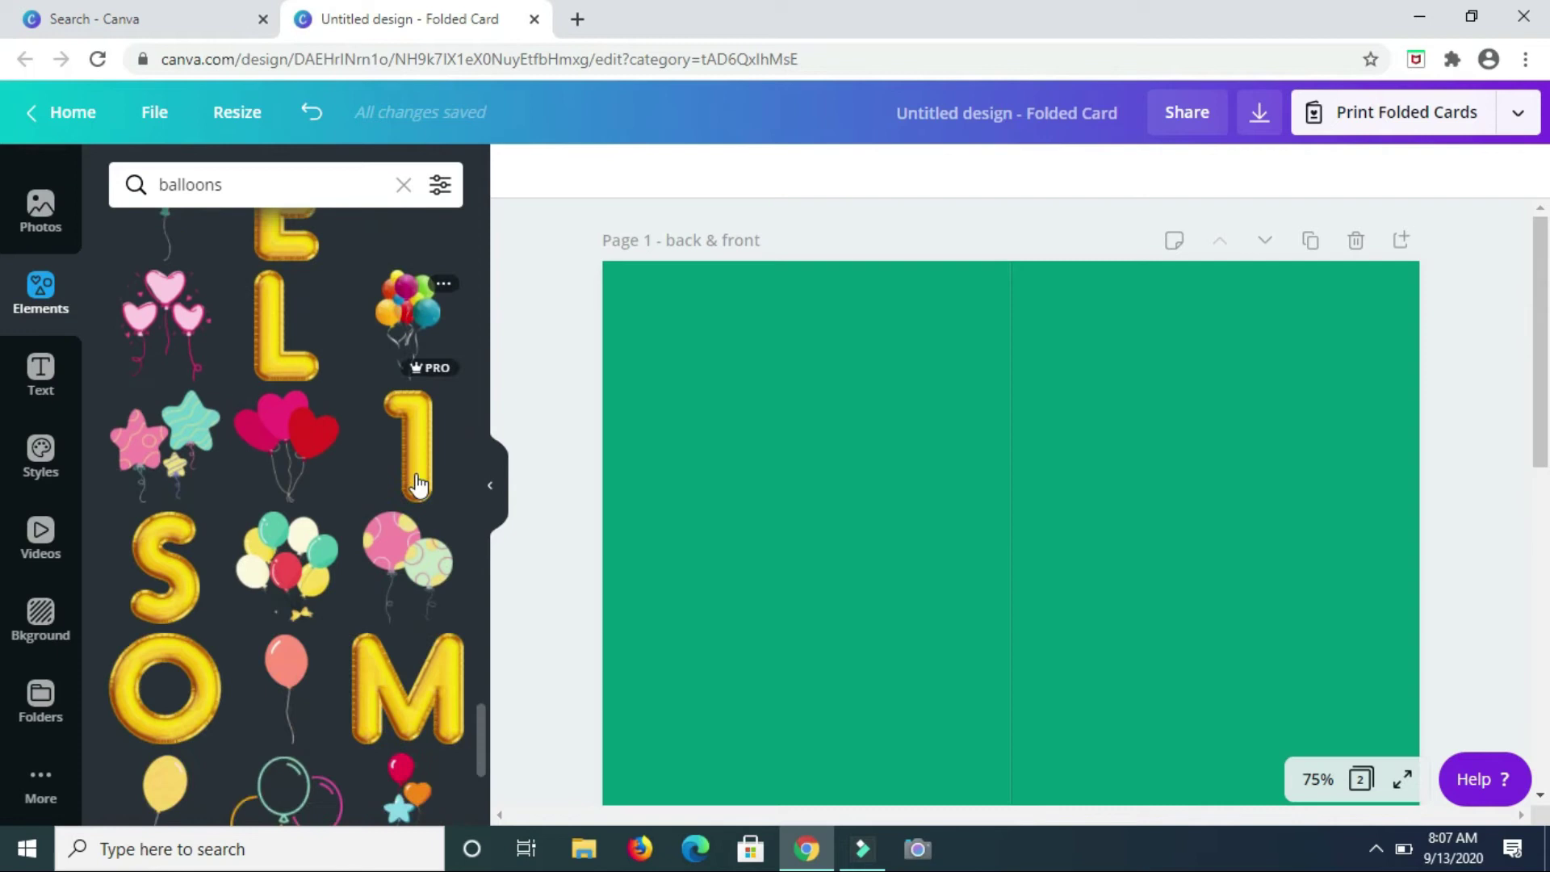
scroll(417, 484, "up", 10)
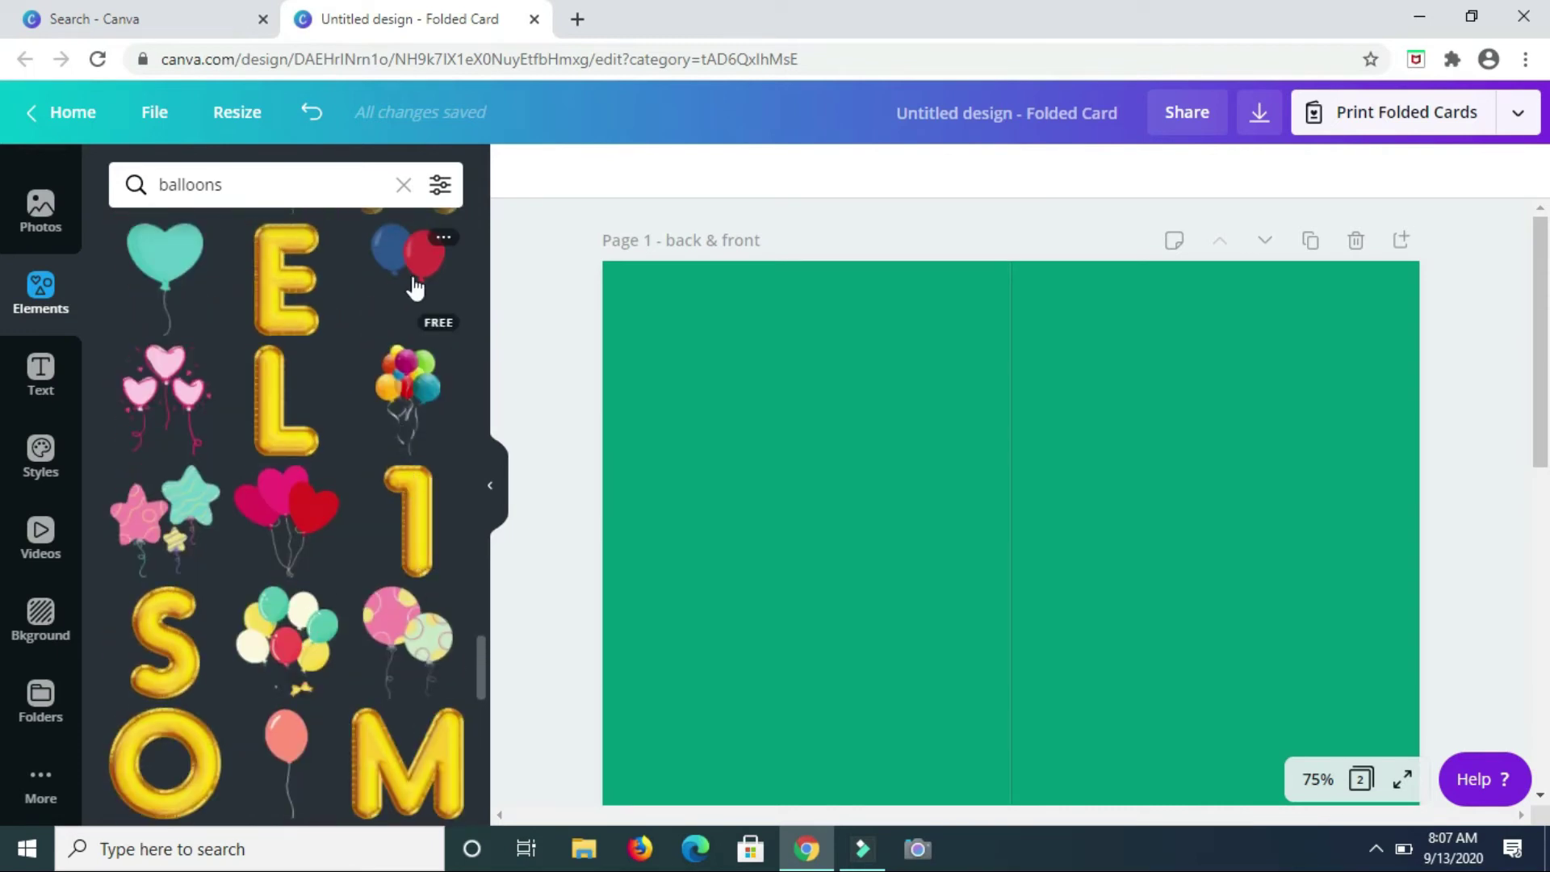
left_click(407, 257)
left_click_drag(1003, 545, 671, 699)
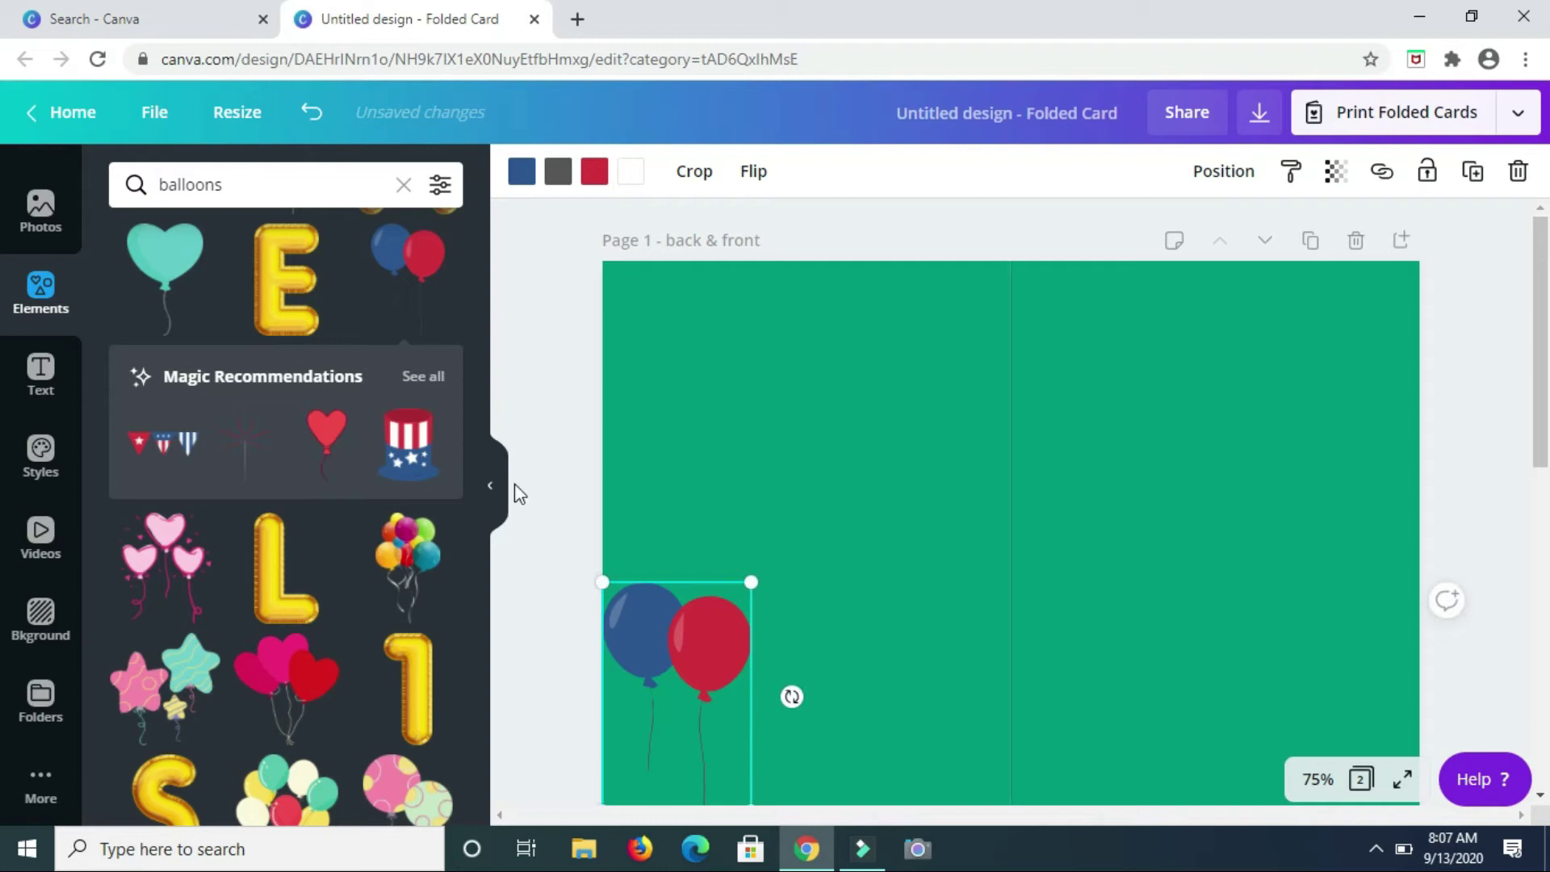
- Recolour the red balloon light green and the blue balloon orange (#d77e13)
left_click(492, 486)
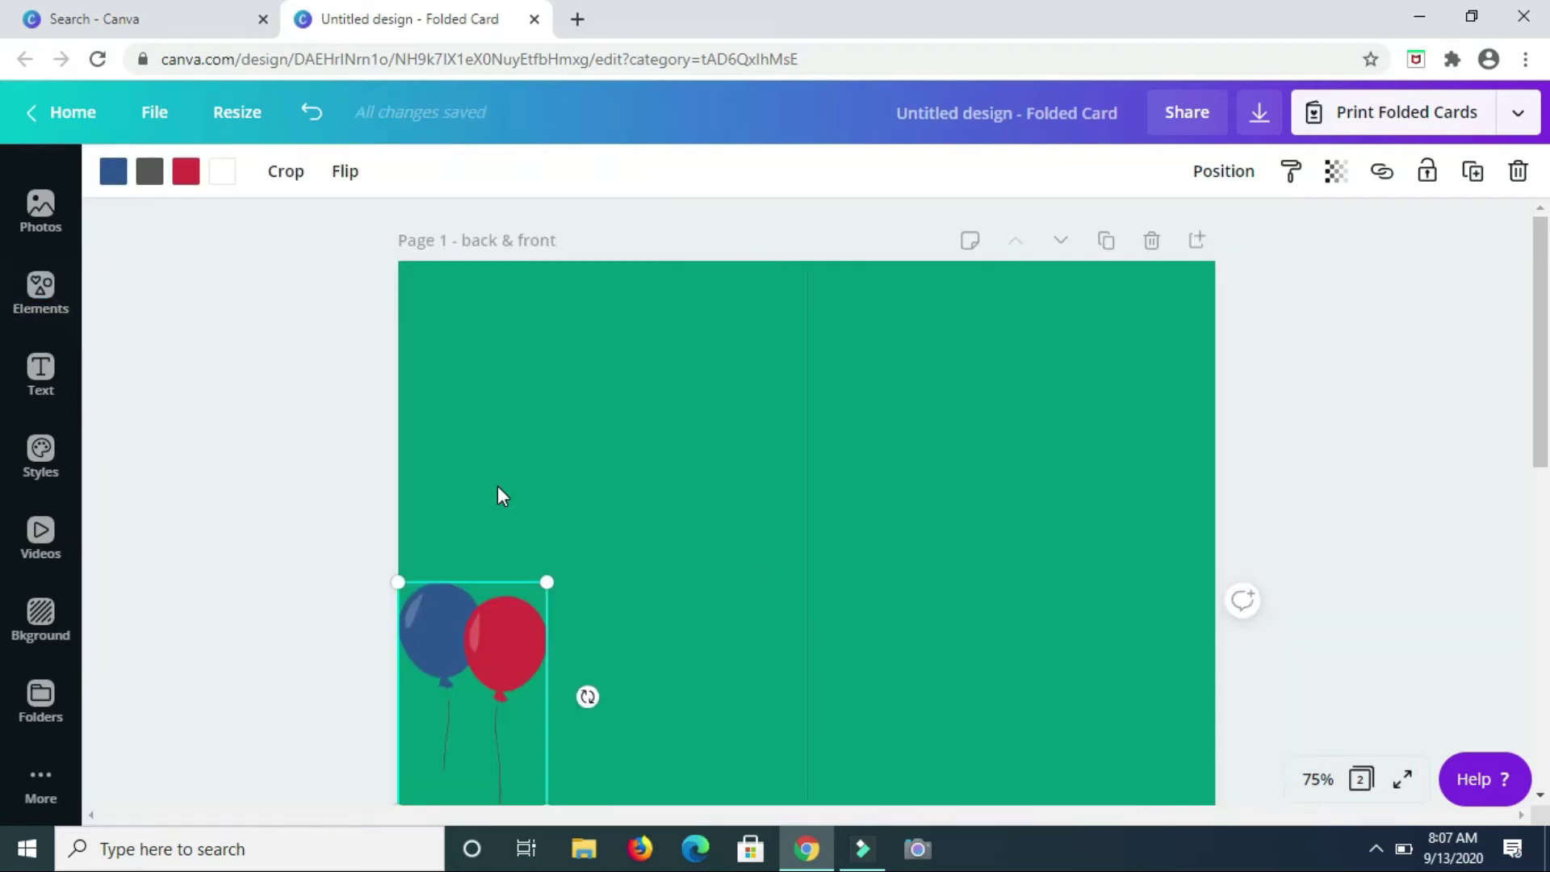
left_click(196, 173)
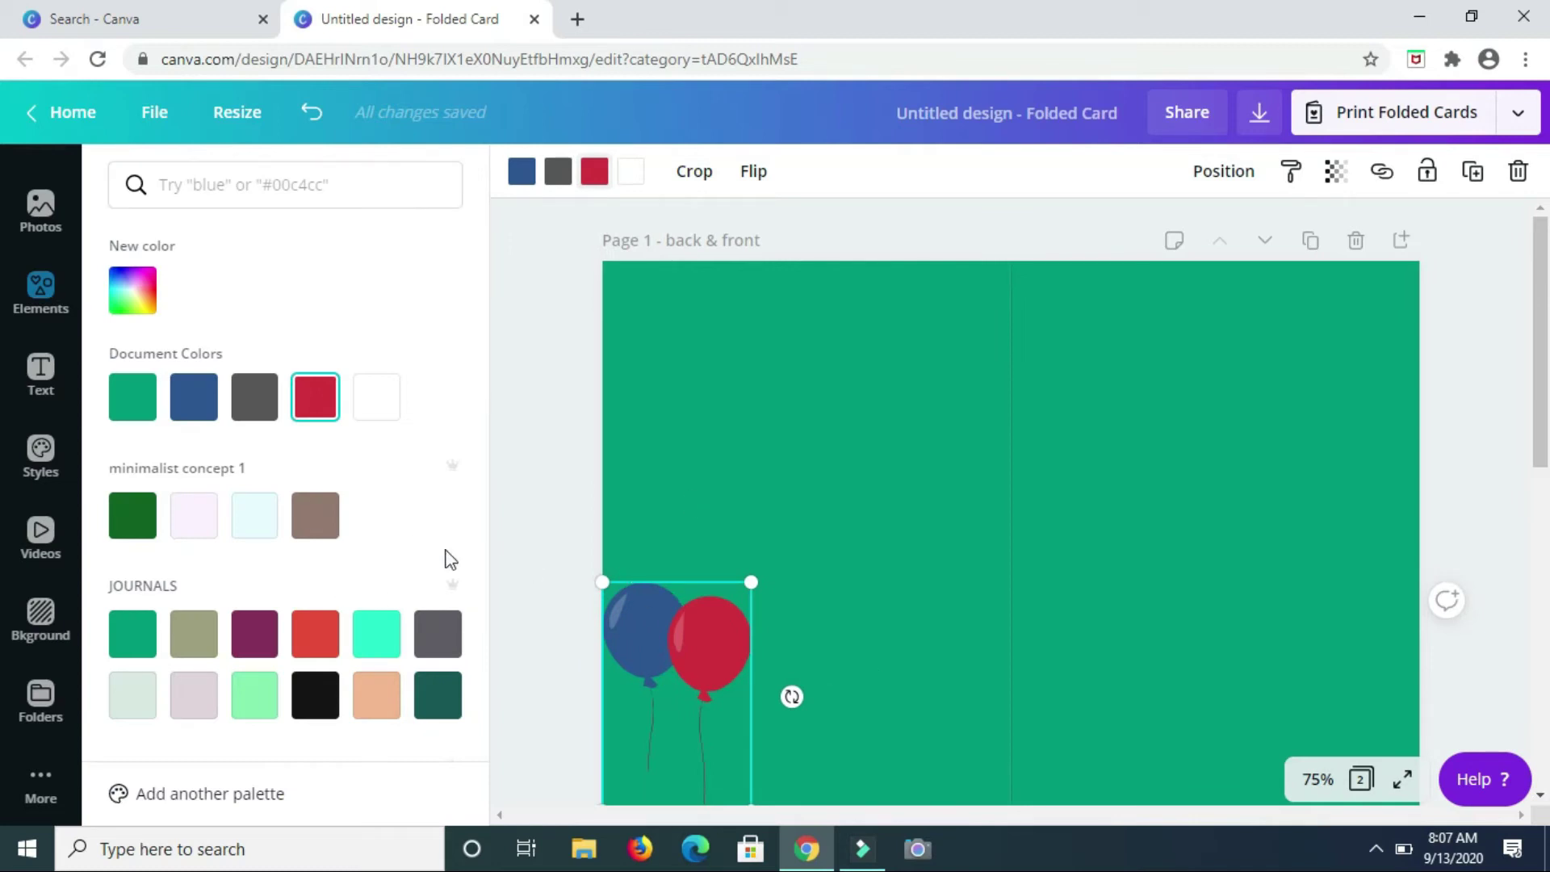
scroll(314, 514, "down", 2)
scroll(315, 515, "down", 2)
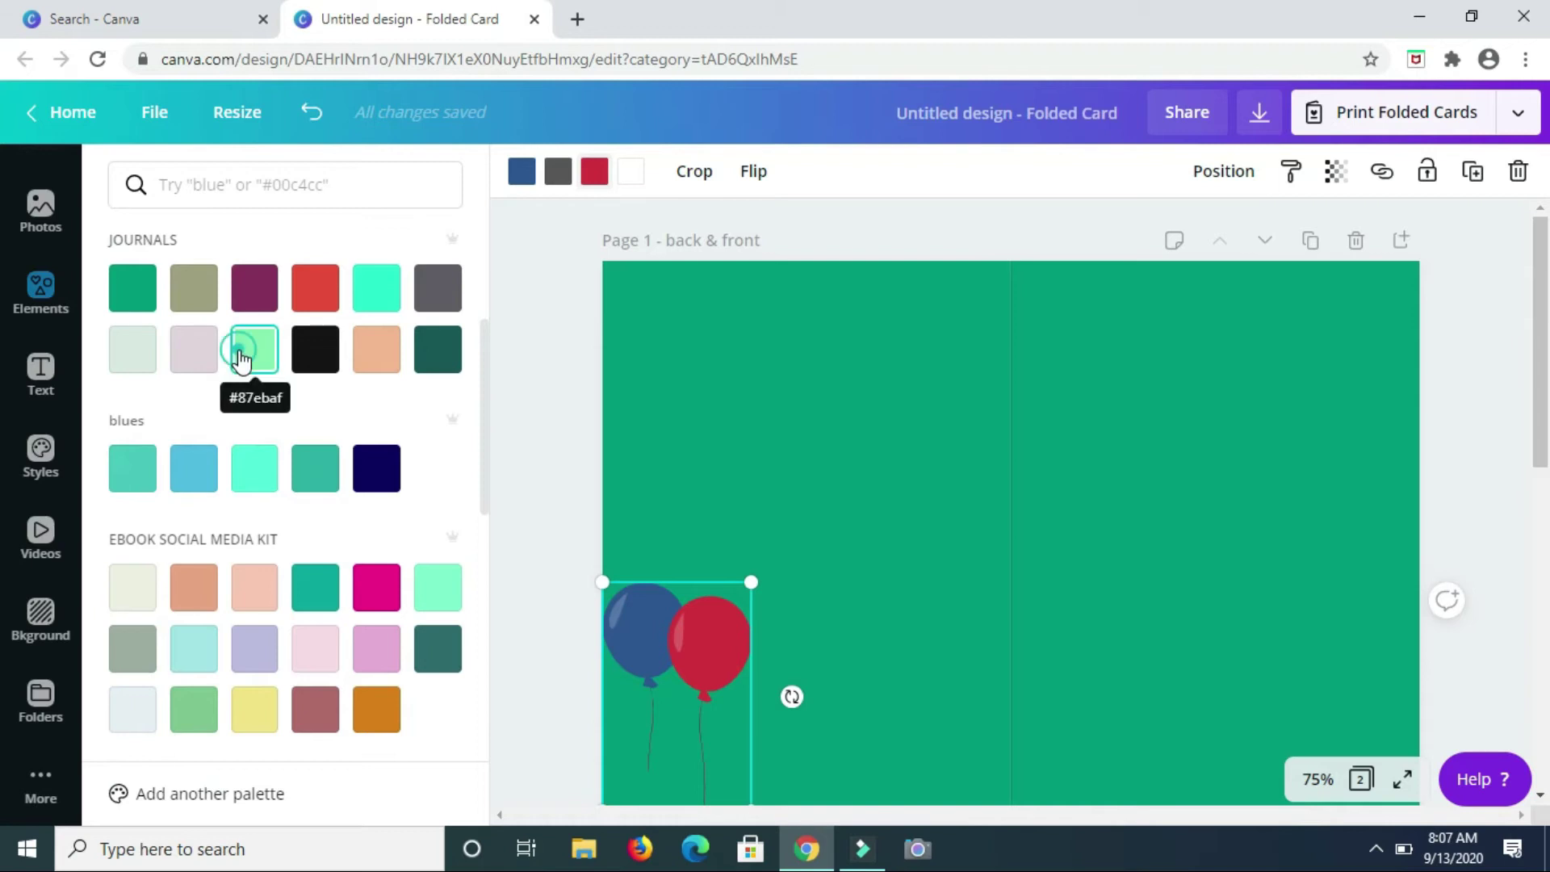
left_click(243, 355)
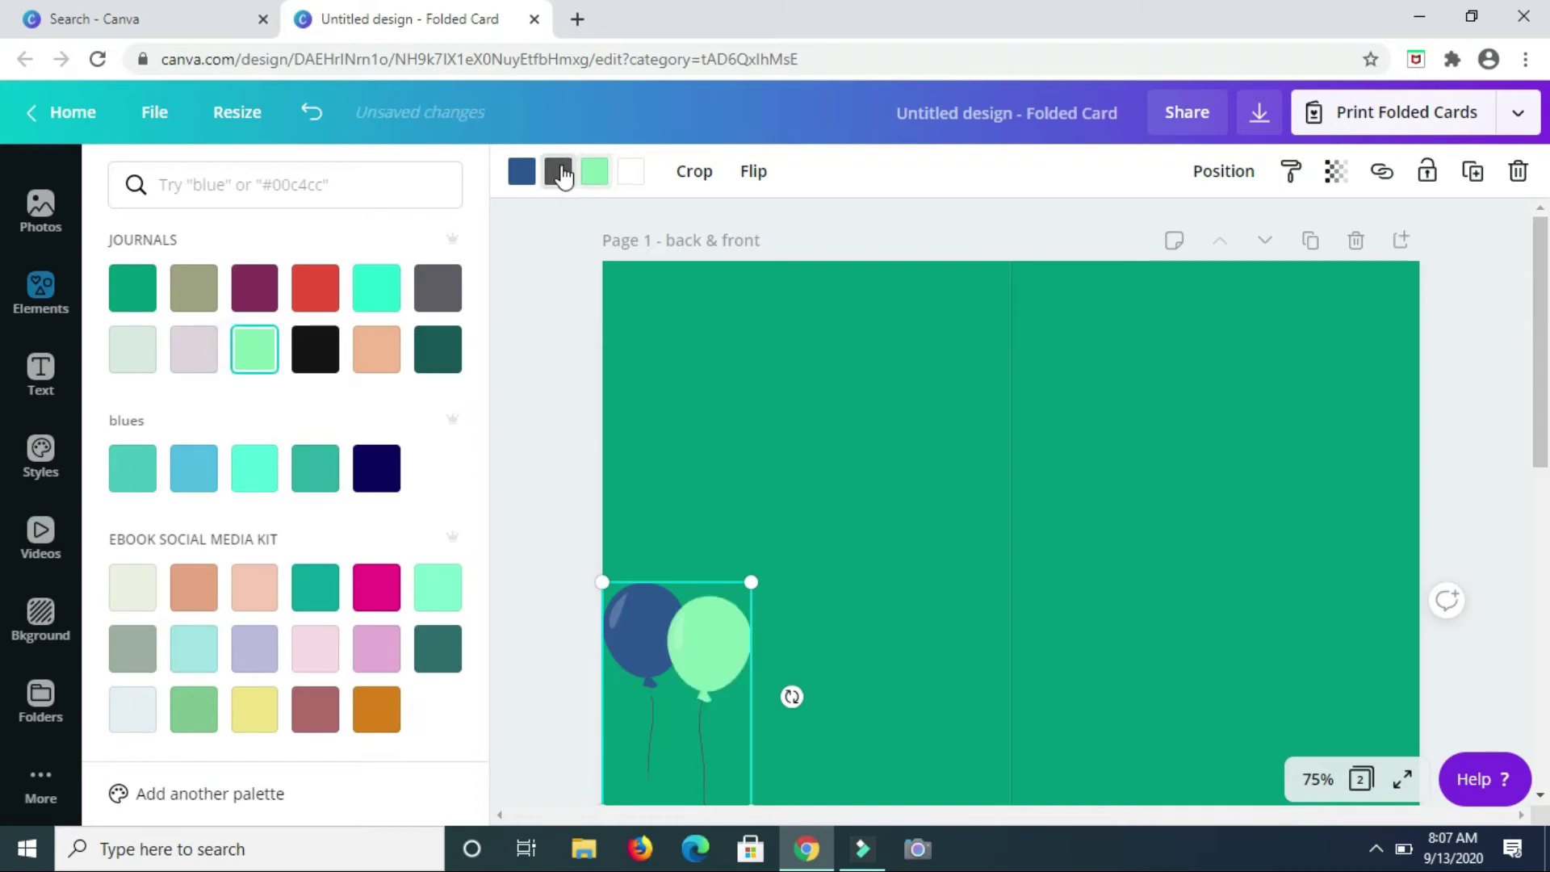
left_click(522, 171)
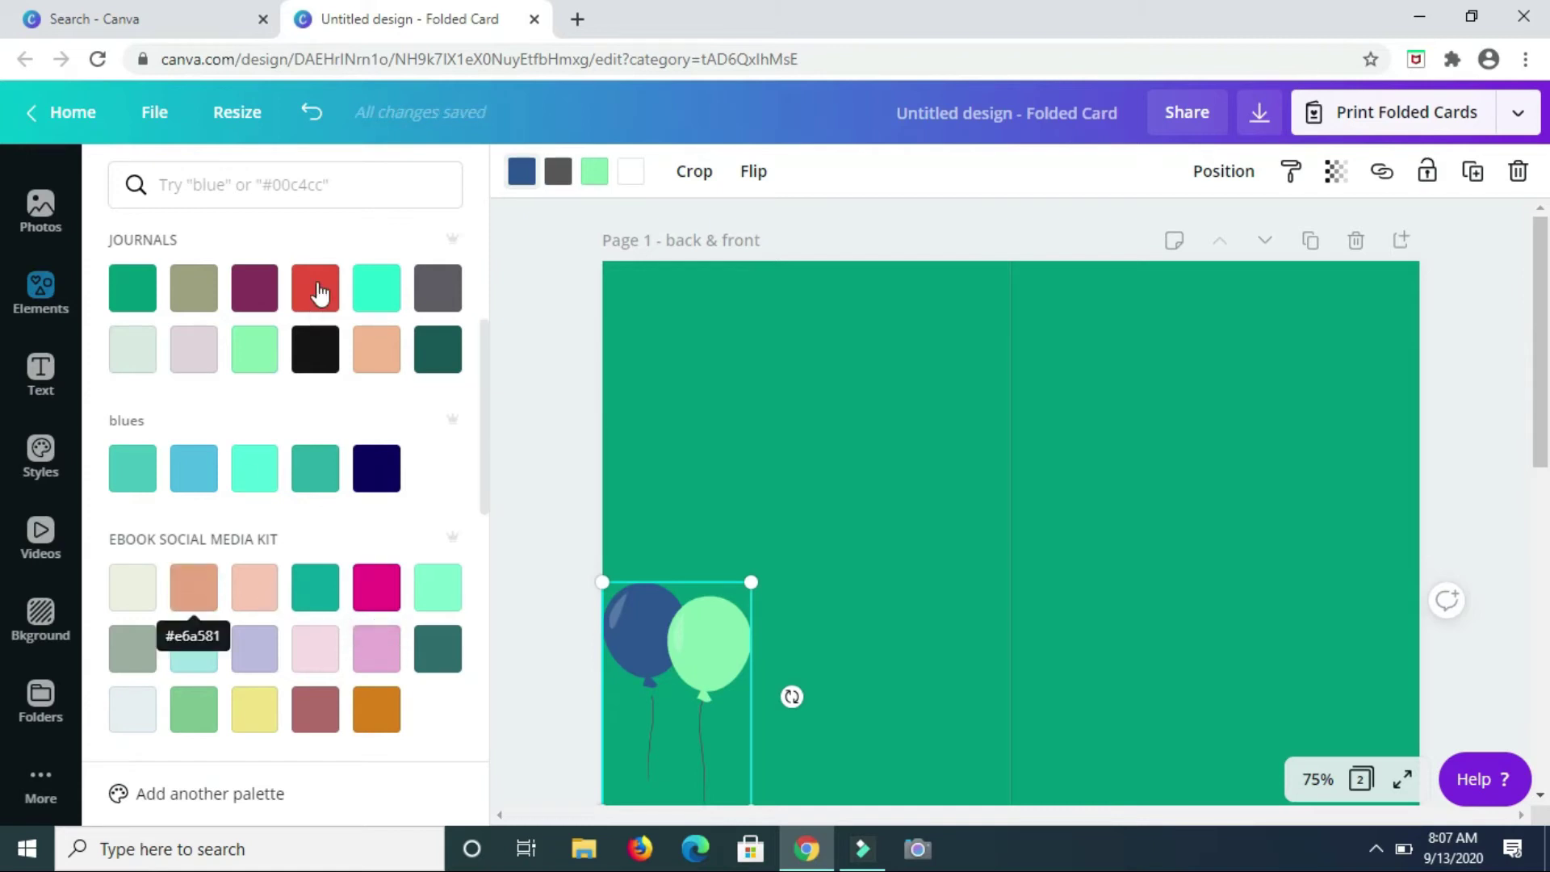
scroll(374, 616, "down", 2)
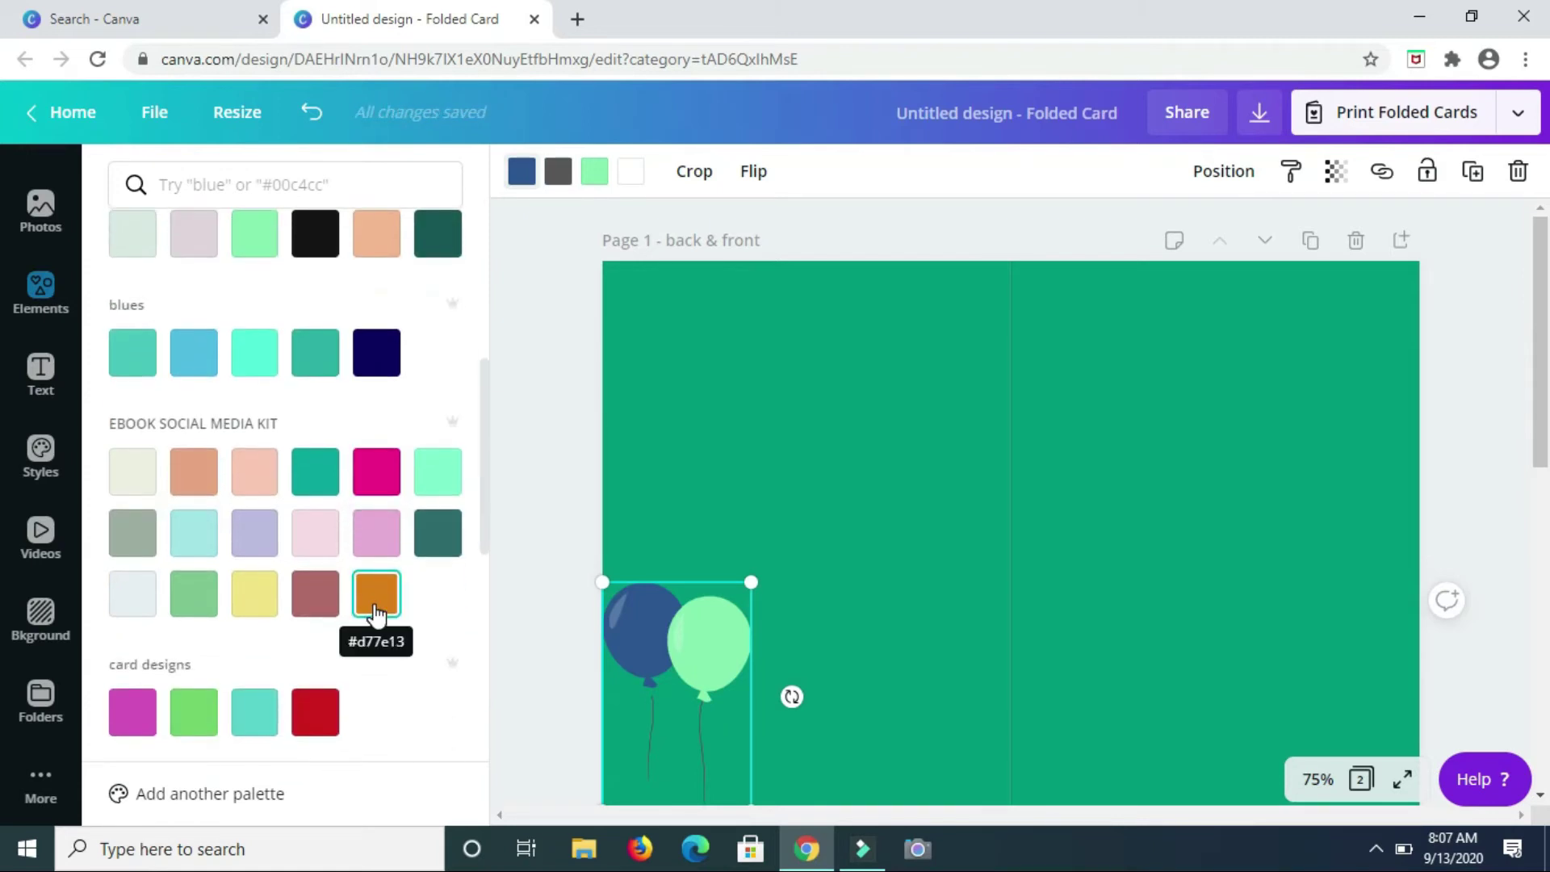
left_click(376, 597)
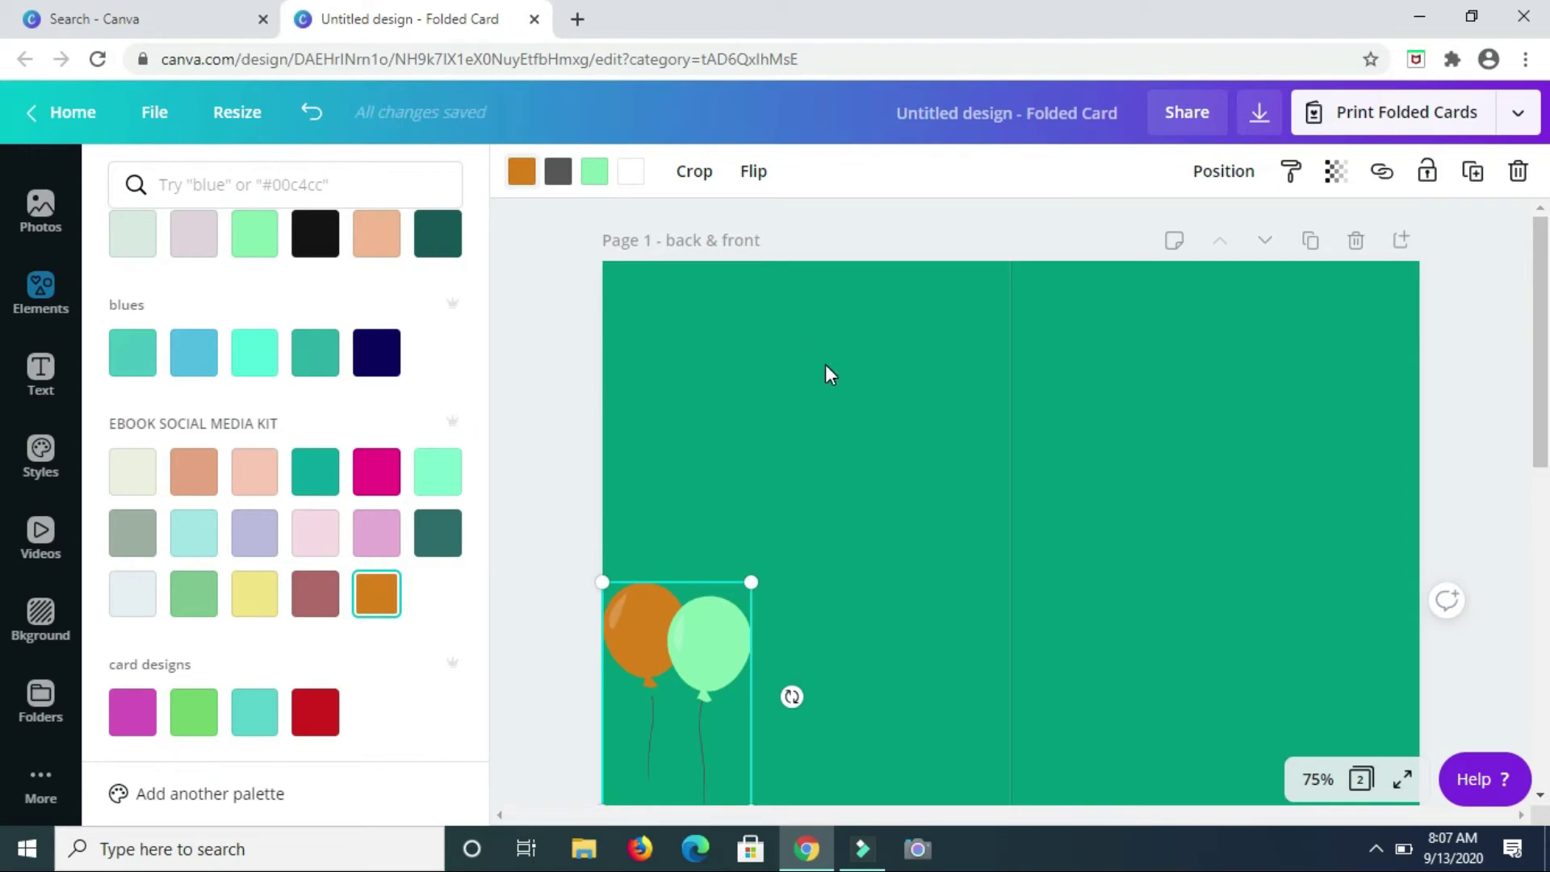
left_click(578, 449)
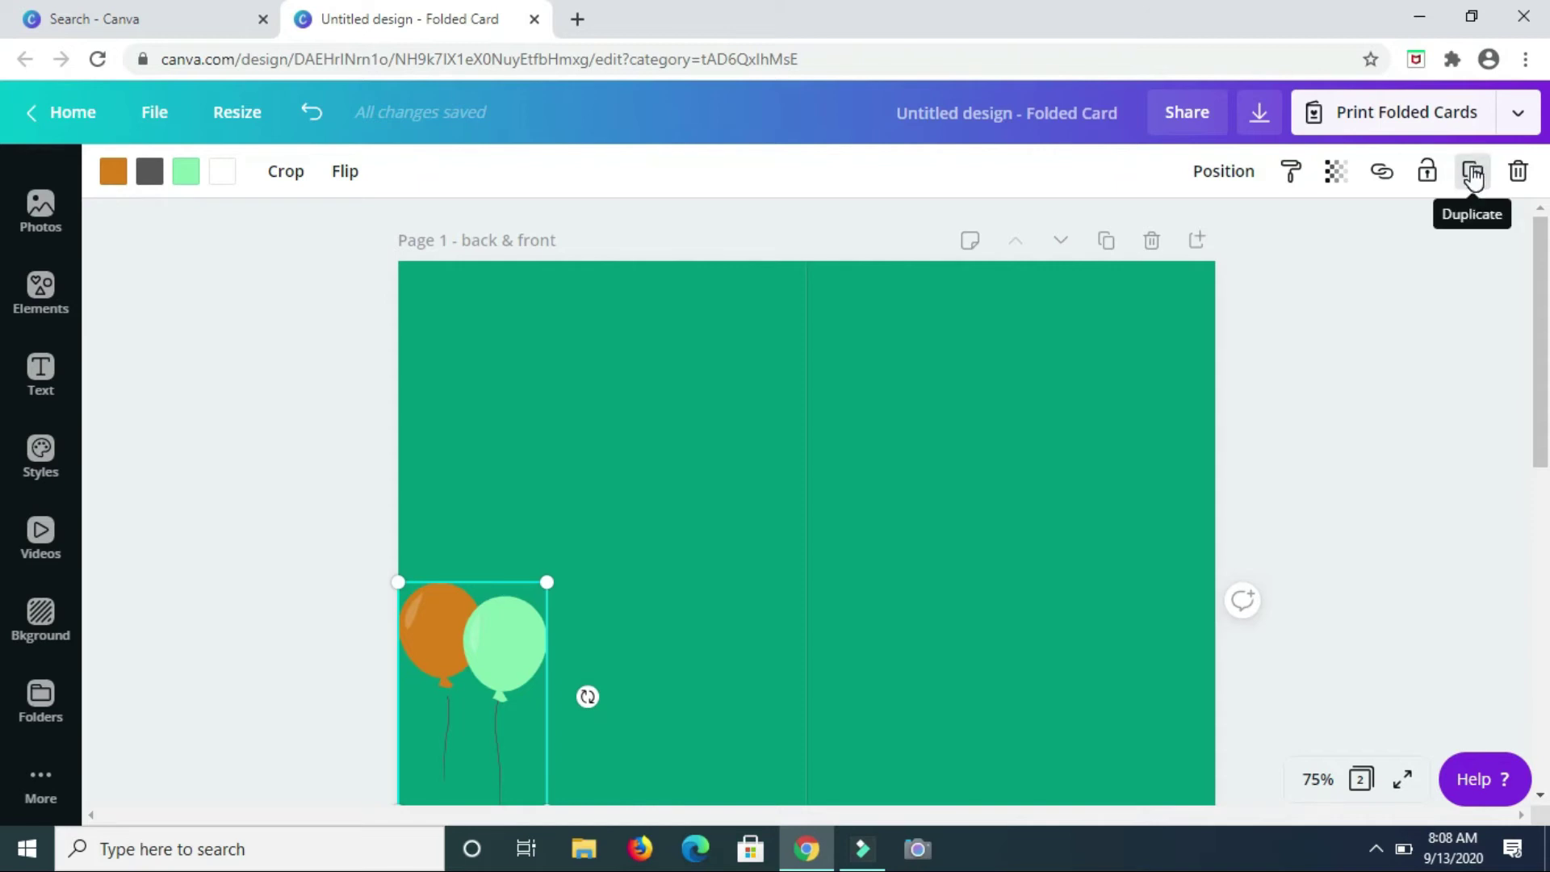
- Make four copies of the balloon pair and spread them along the card's bottom
left_click(1472, 173)
left_click(1472, 173)
left_click(1473, 172)
left_click(1472, 172)
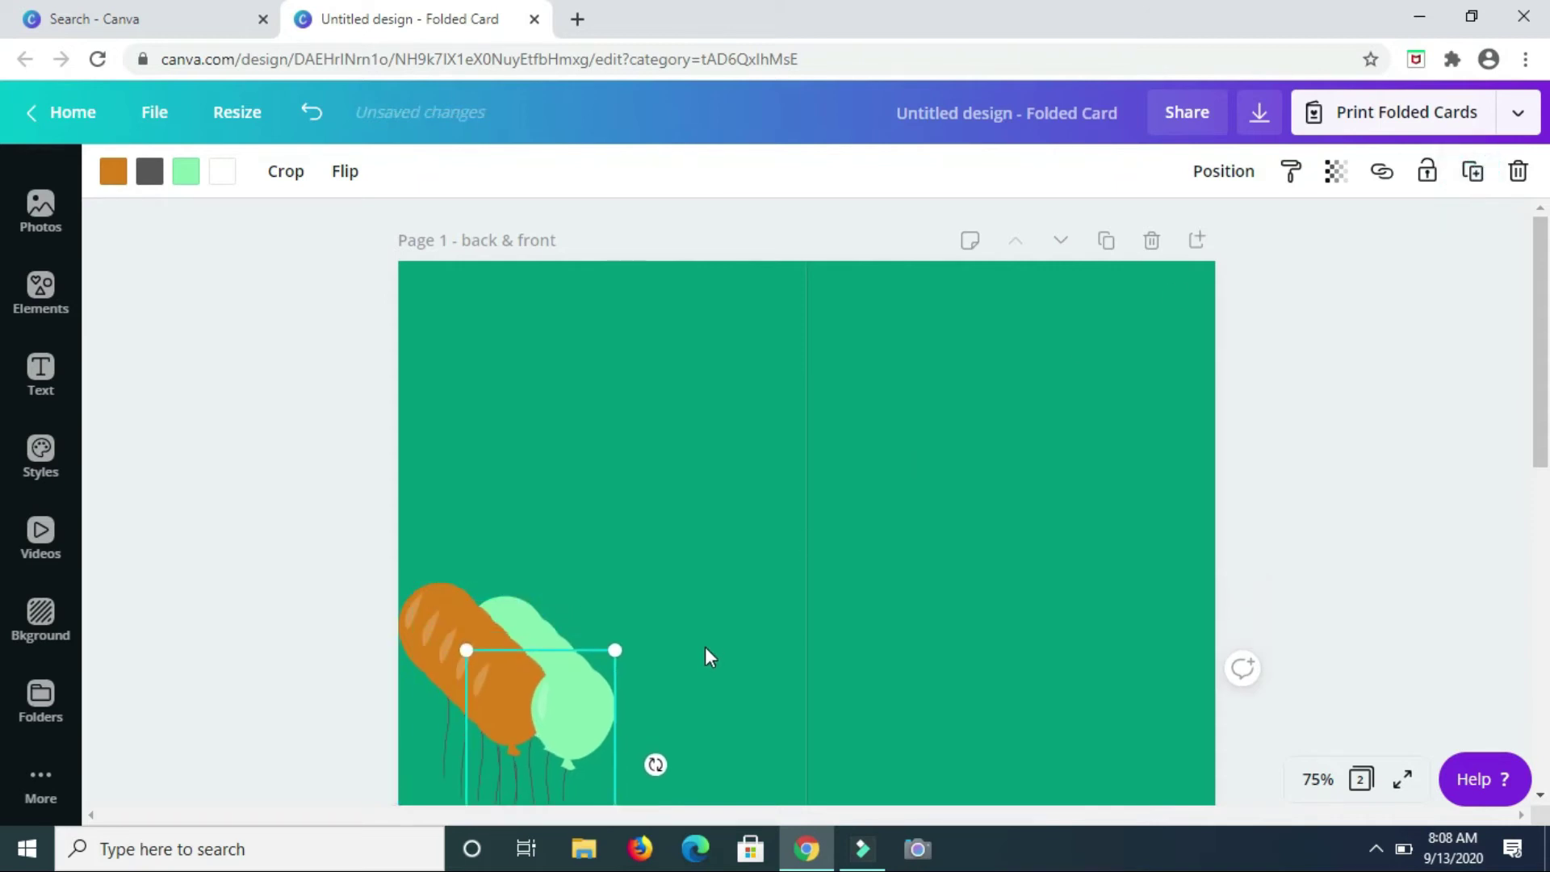
left_click_drag(549, 686, 893, 675)
left_click_drag(476, 662, 1023, 662)
left_click_drag(448, 646, 1150, 646)
left_click_drag(645, 675, 582, 675)
left_click_drag(897, 661, 786, 661)
- Resize and align the balloon pairs into one bottom row, deleting three extras
left_click(1049, 681)
left_click_drag(973, 599, 988, 621)
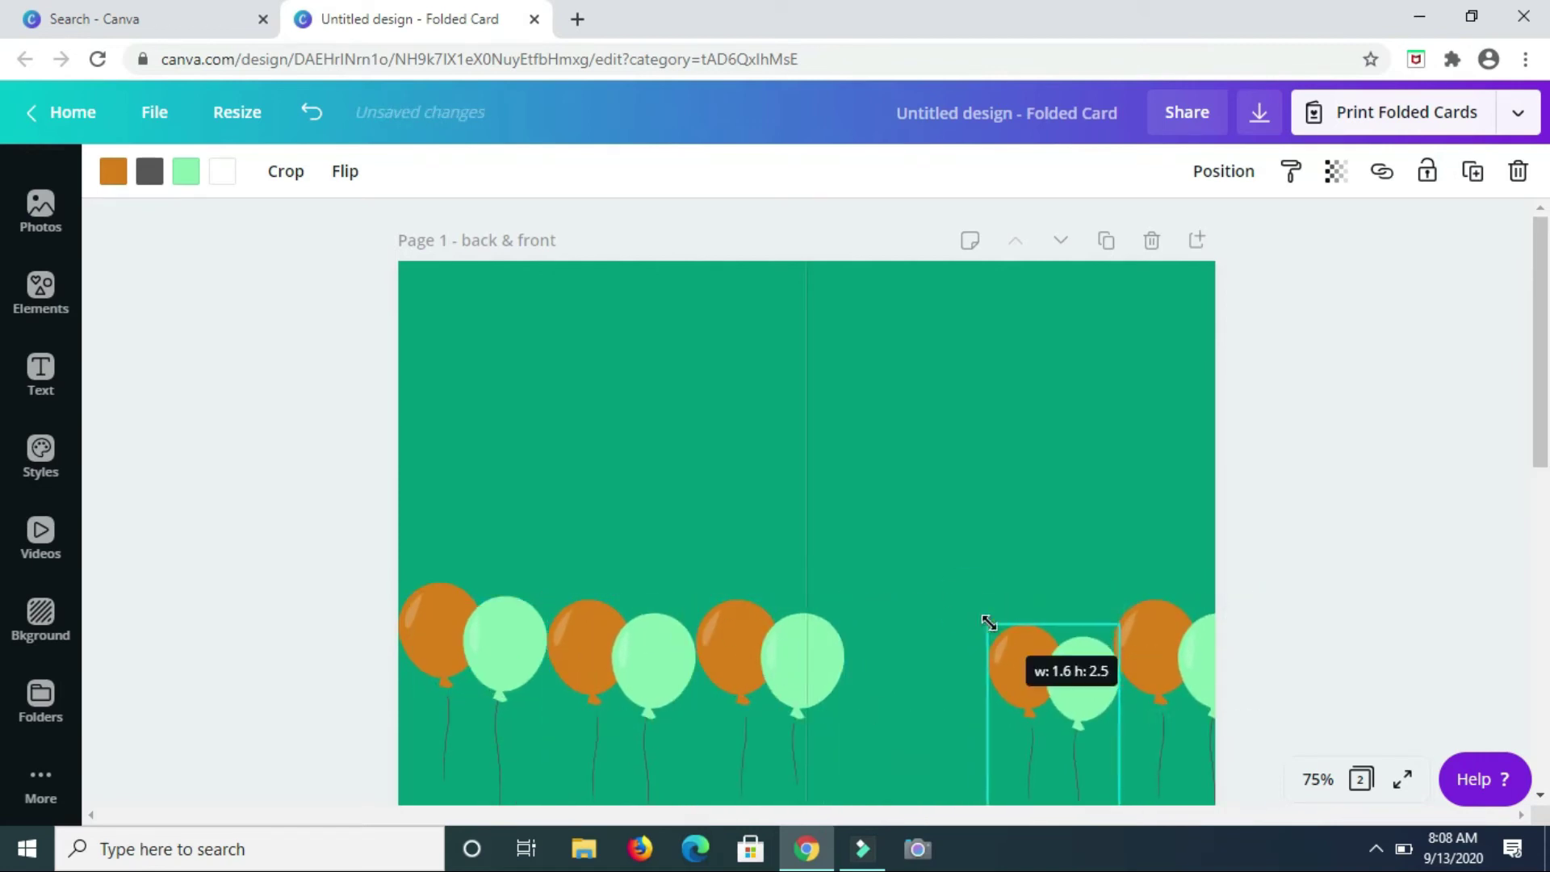
left_click(1155, 662)
left_click_drag(1115, 599, 1138, 640)
left_click_drag(1054, 672, 1017, 668)
left_click_drag(1159, 675, 1116, 675)
left_click_drag(847, 578, 372, 605)
left_click(1518, 171)
left_click_drag(1021, 701, 449, 685)
left_click_drag(936, 688, 753, 686)
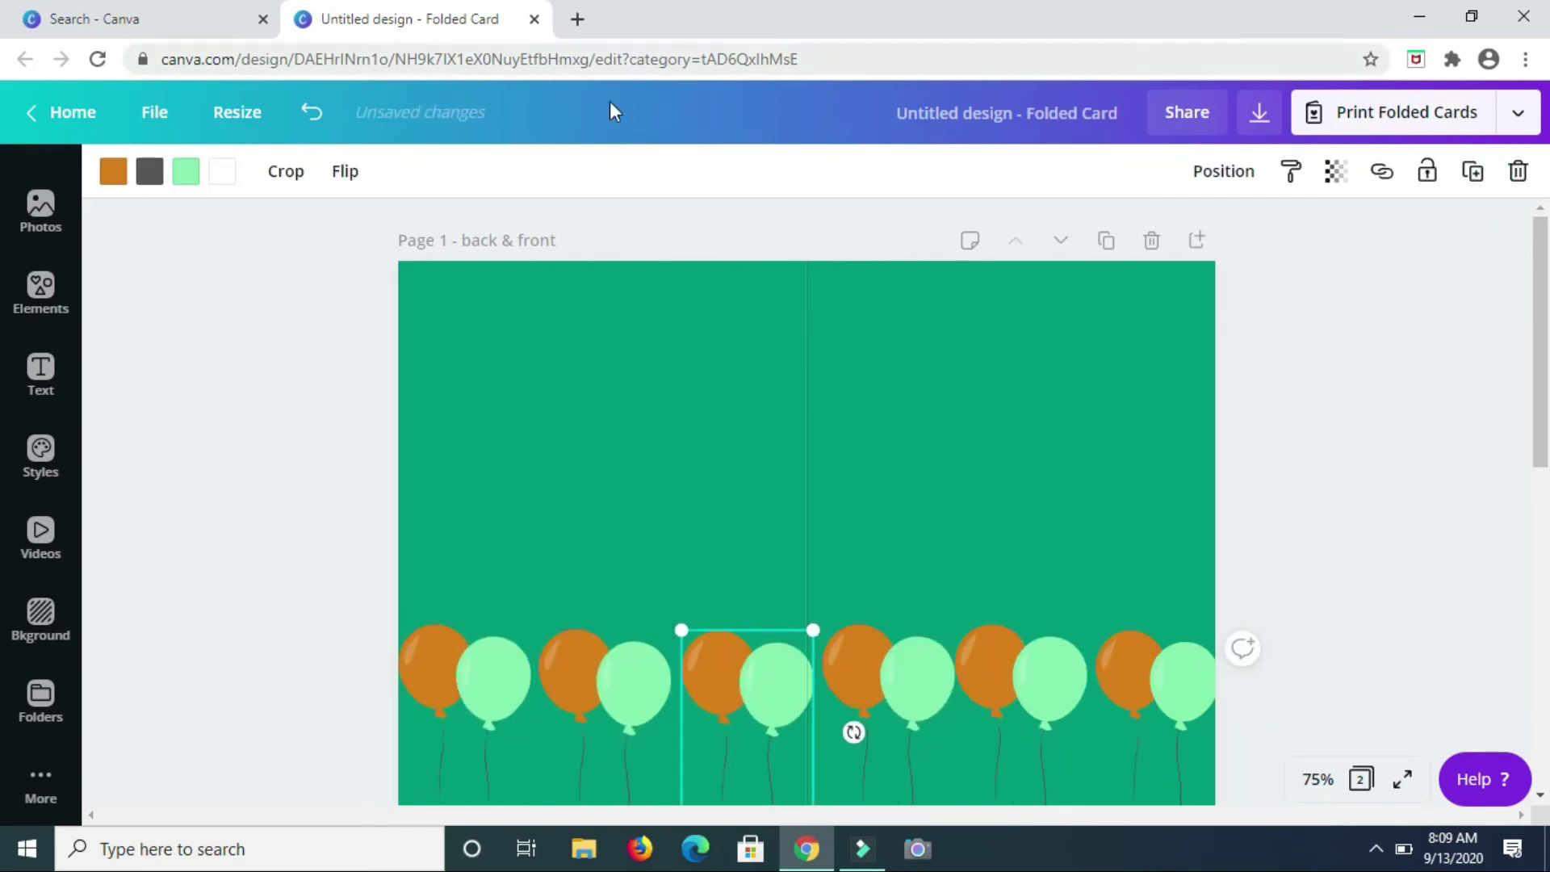
- Recolour every orange balloon in the row peach
left_click(488, 657)
left_click(113, 170)
left_click(376, 695)
key("Tab")
left_click(376, 695)
key("Tab")
left_click(376, 695)
key("Tab")
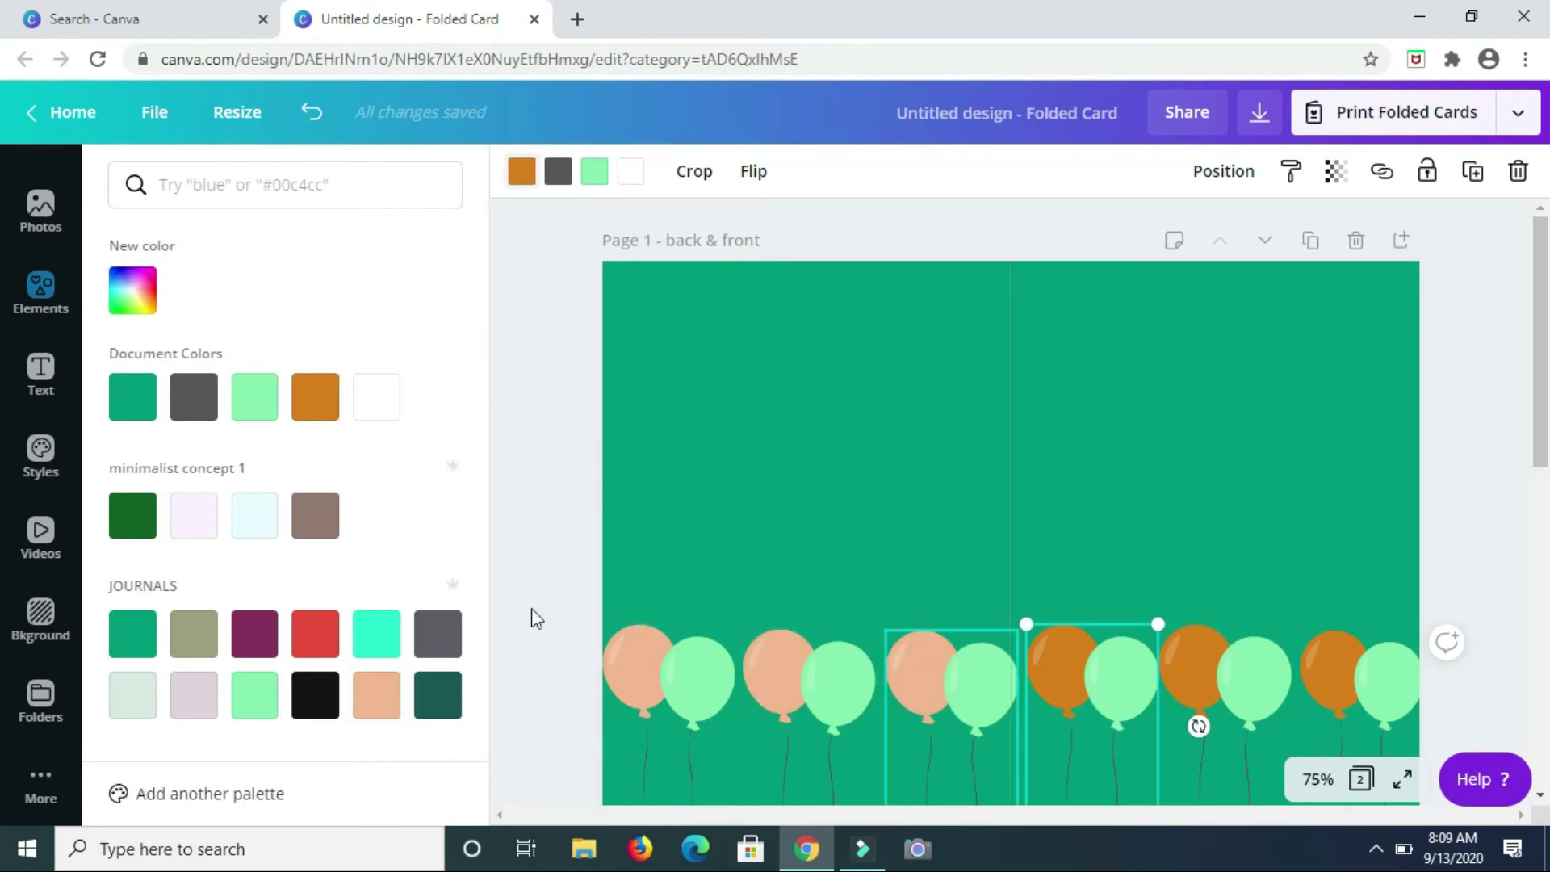
left_click(376, 695)
key("Tab")
left_click(377, 695)
key("Tab")
left_click(376, 695)
left_click(710, 398)
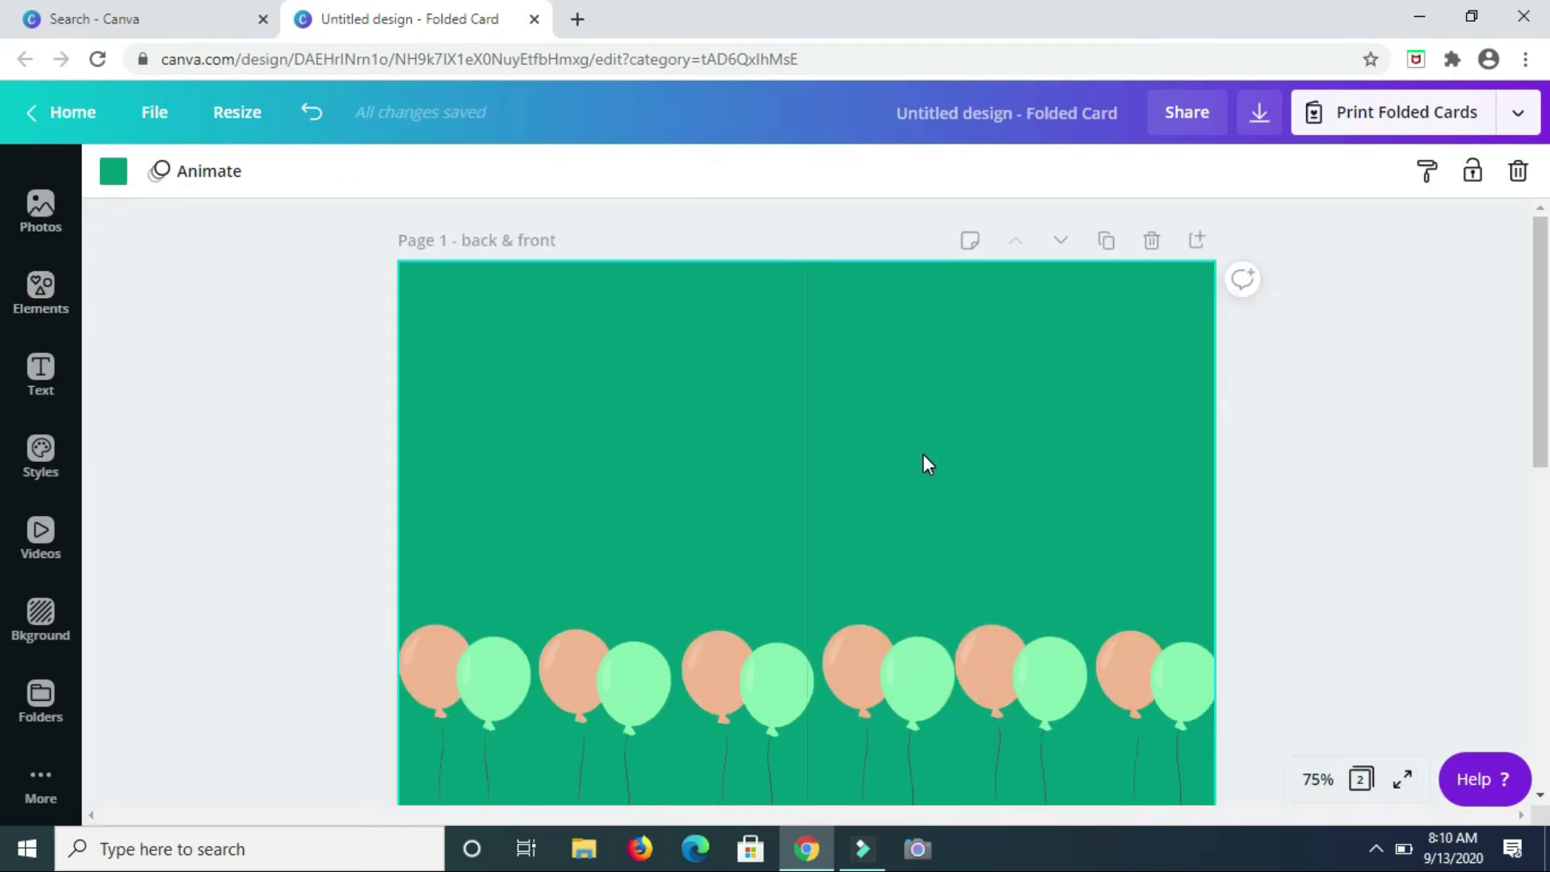
- Add 'Happy' at 93.8 pt on the right panel with a 'Birthday' text box beneath it
key("t")
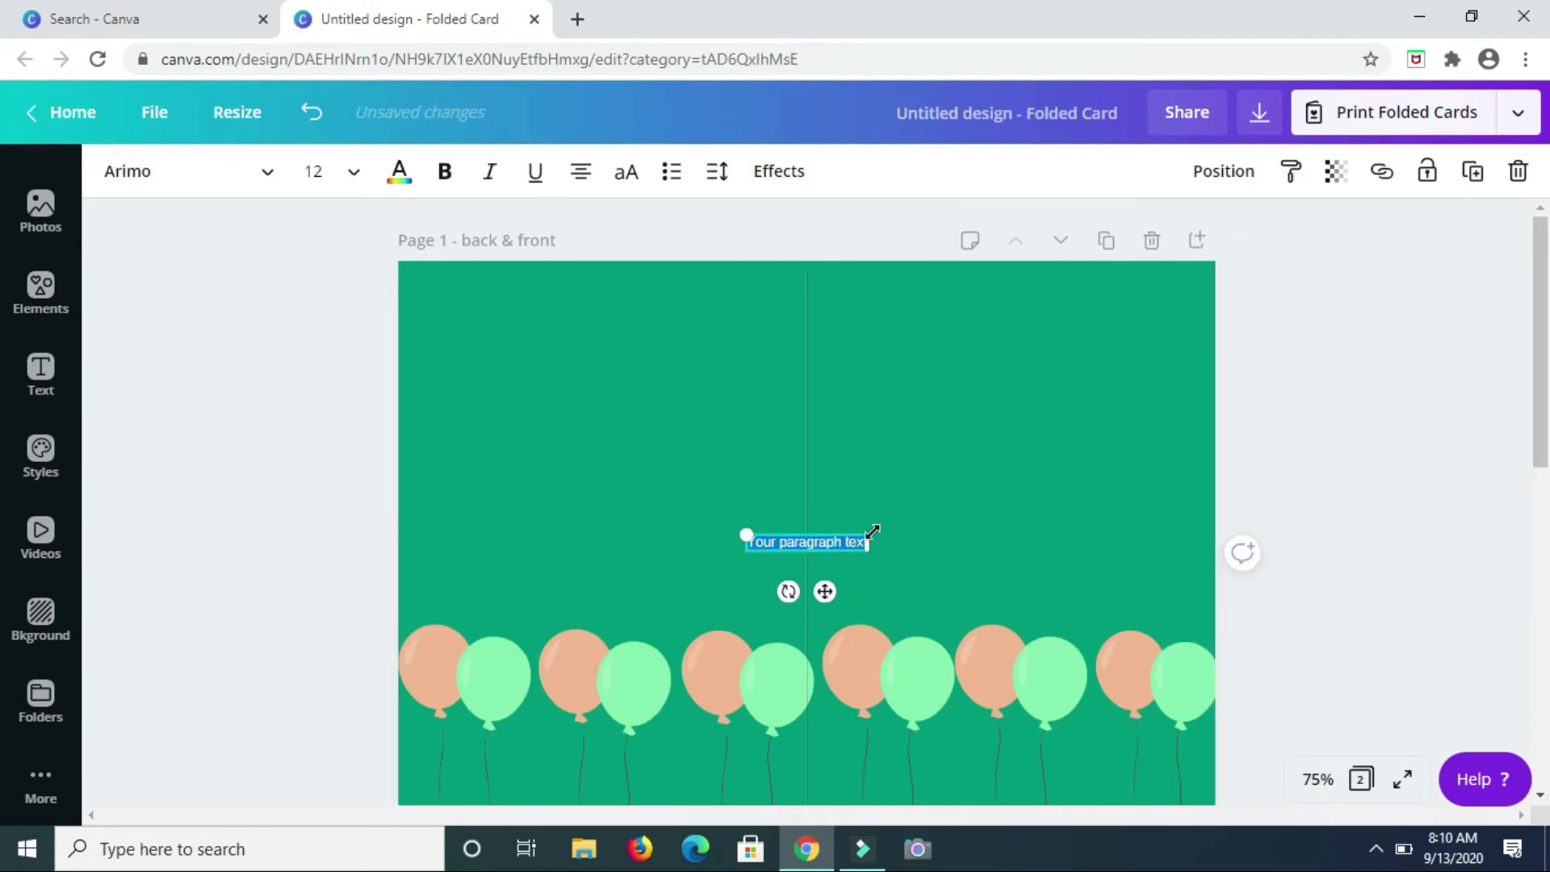
left_click_drag(860, 535, 1190, 396)
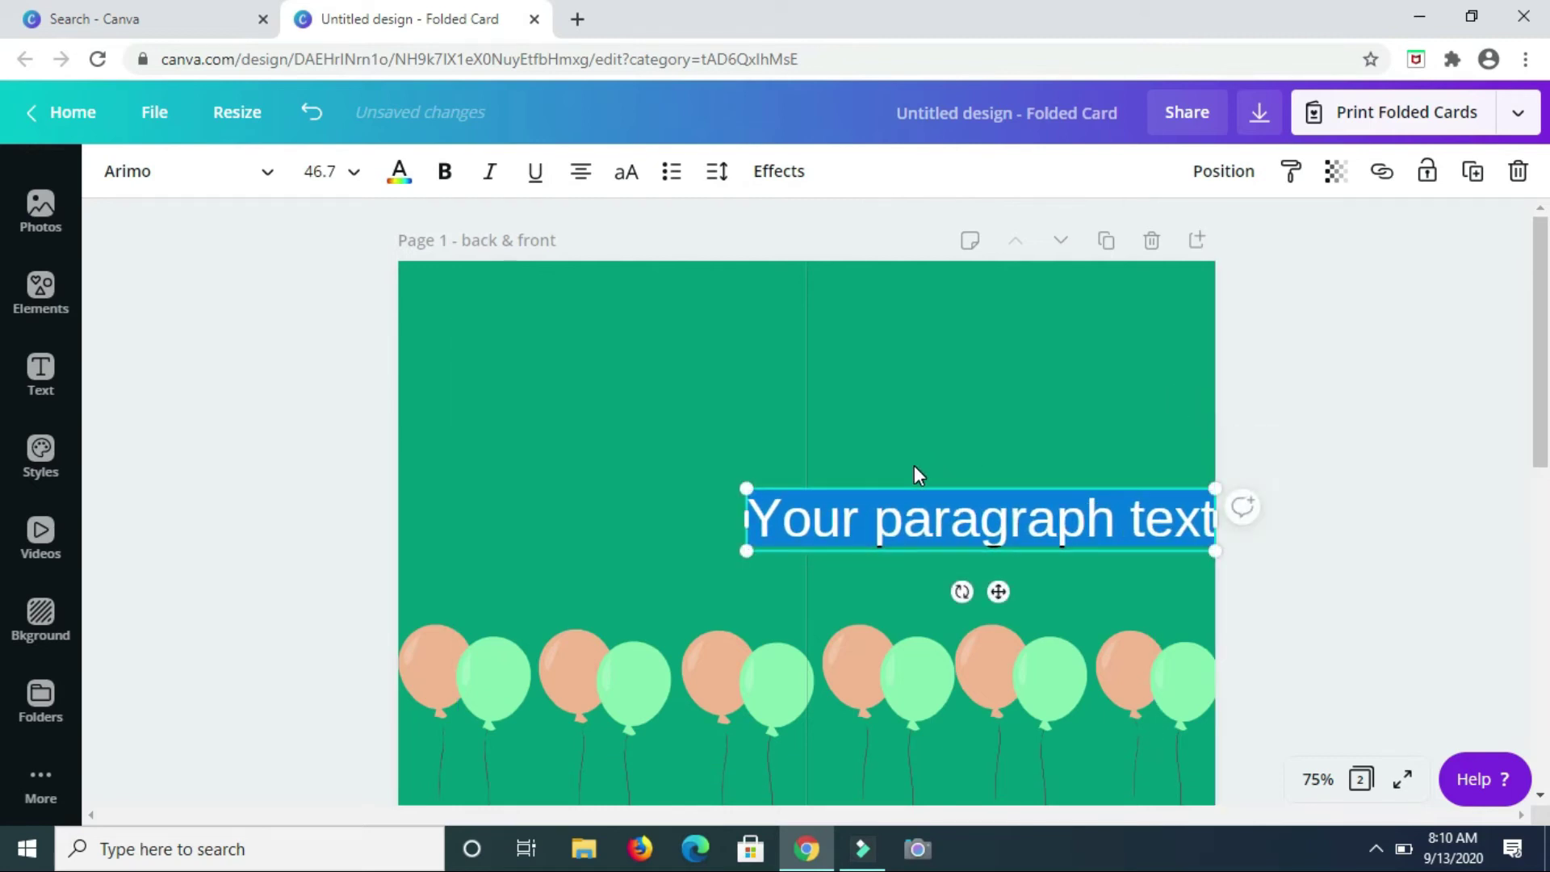
type("Happy Birthd")
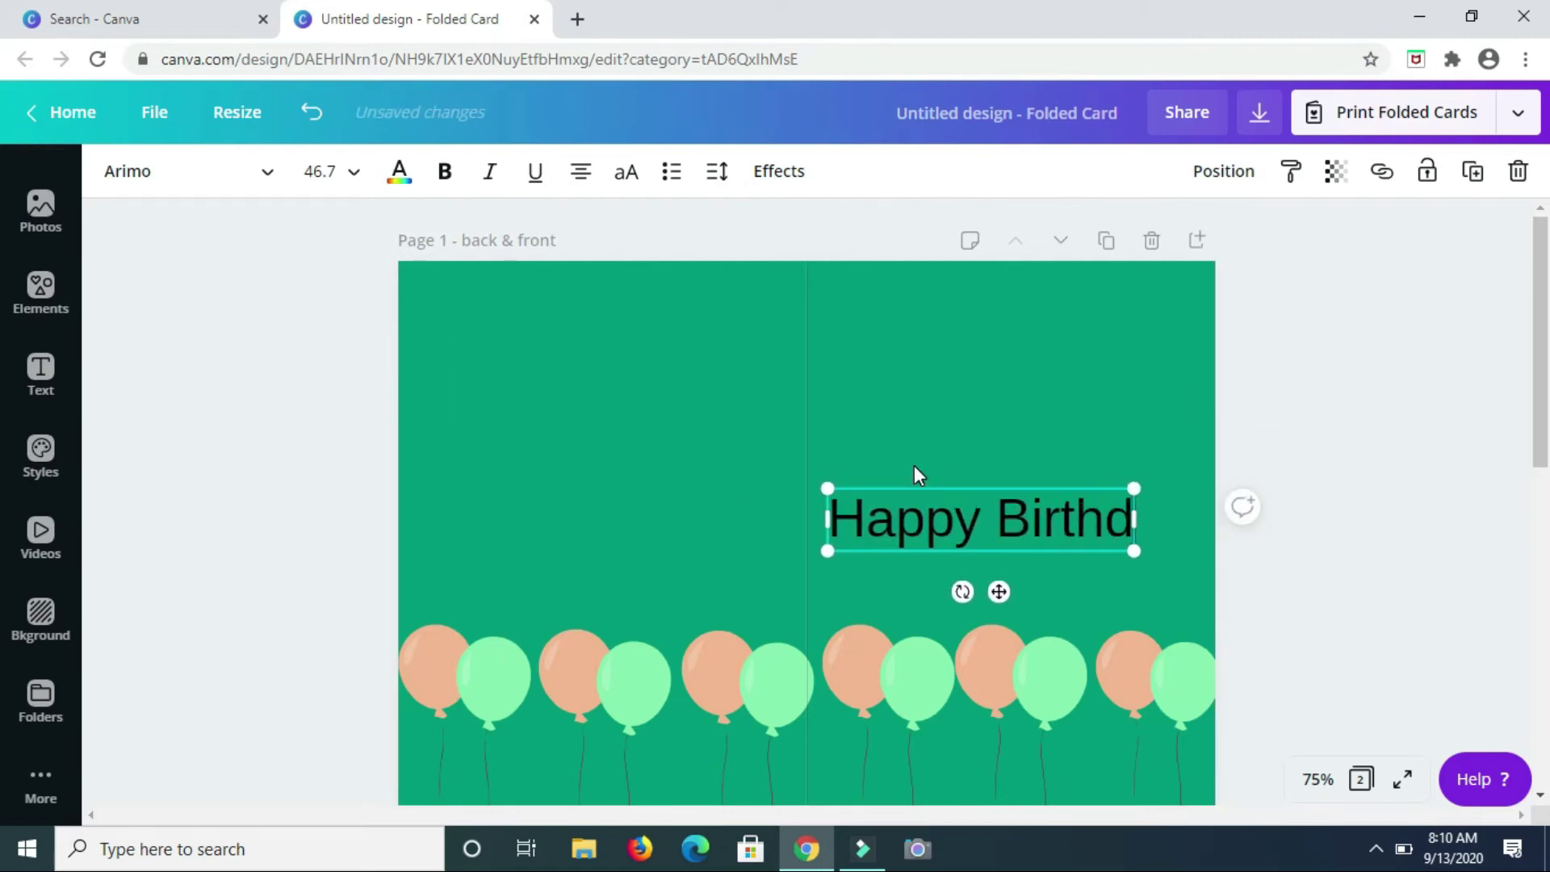
type("ay")
key("ctrl+shift+Left")
key("BackSpace")
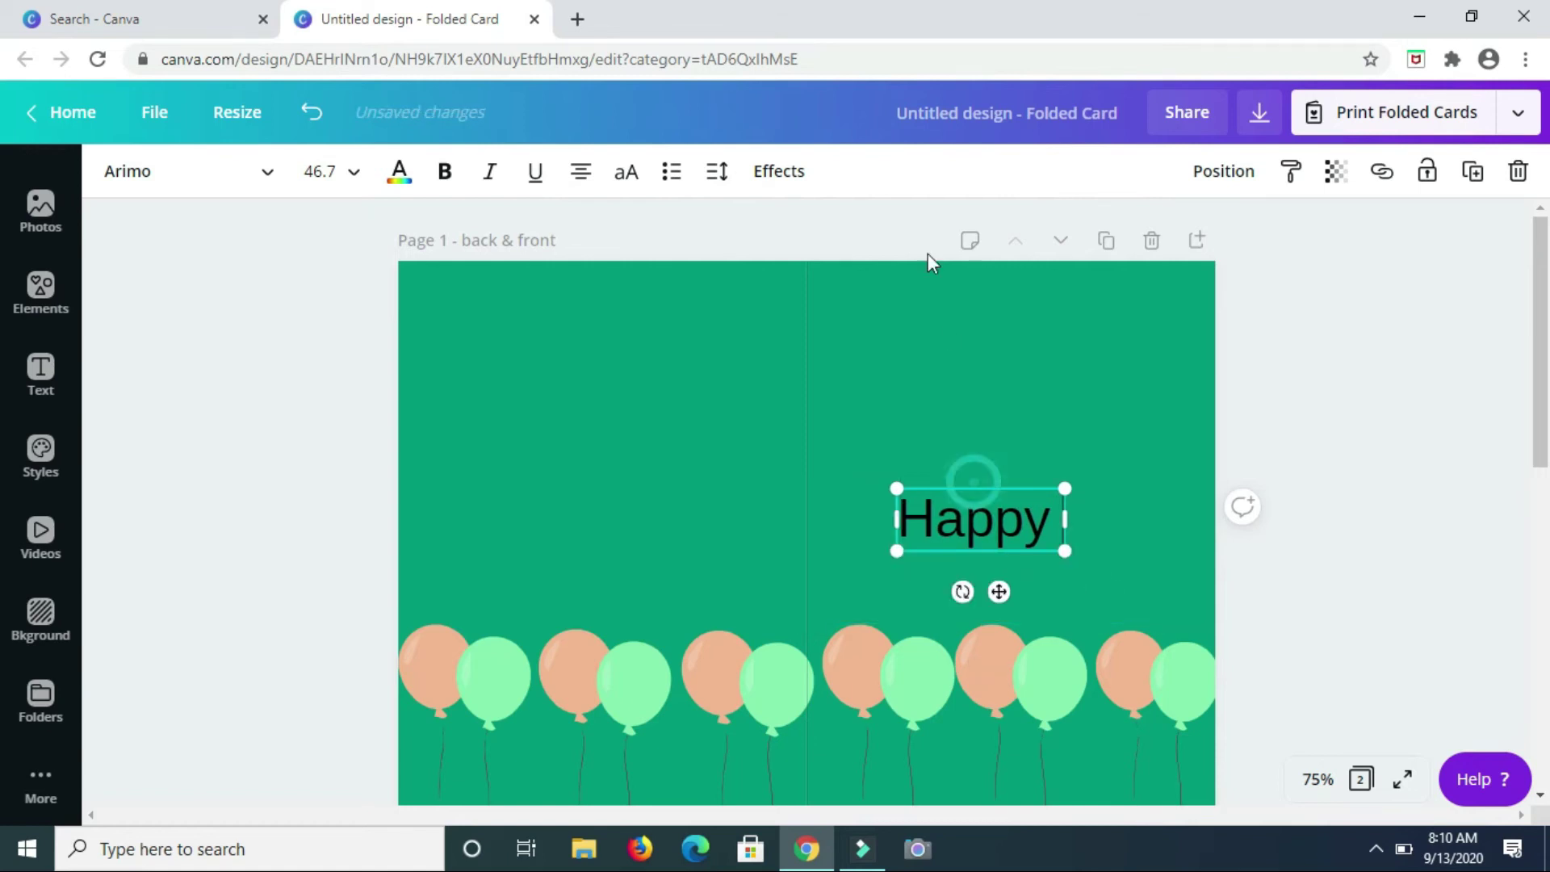
left_click_drag(999, 592, 947, 421)
left_click_drag(1010, 380, 1186, 423)
left_click(1014, 547)
type("text")
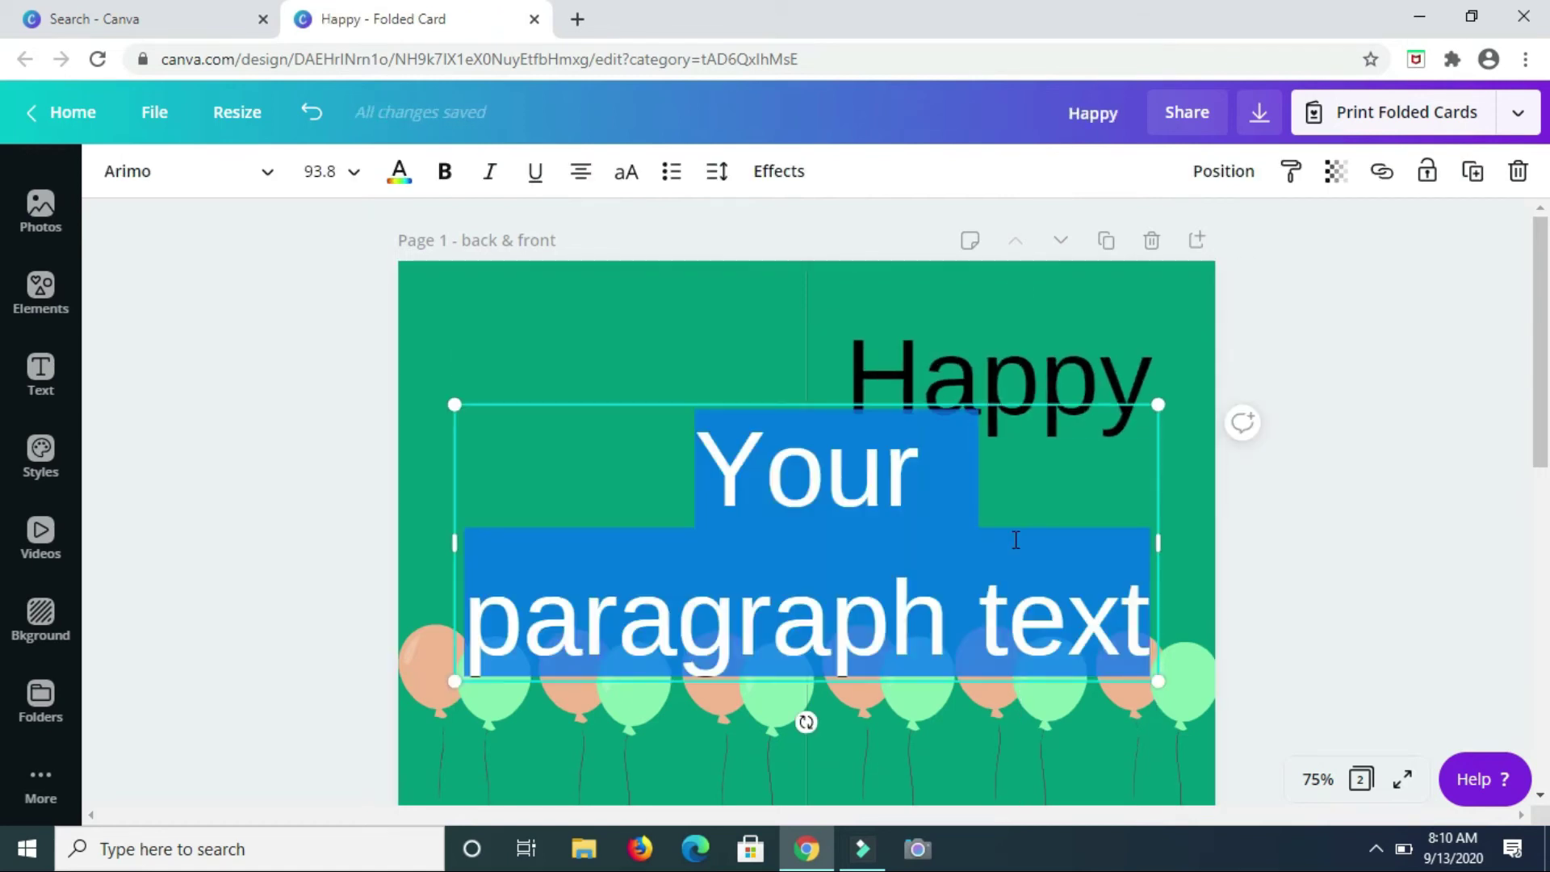
type("Birthd")
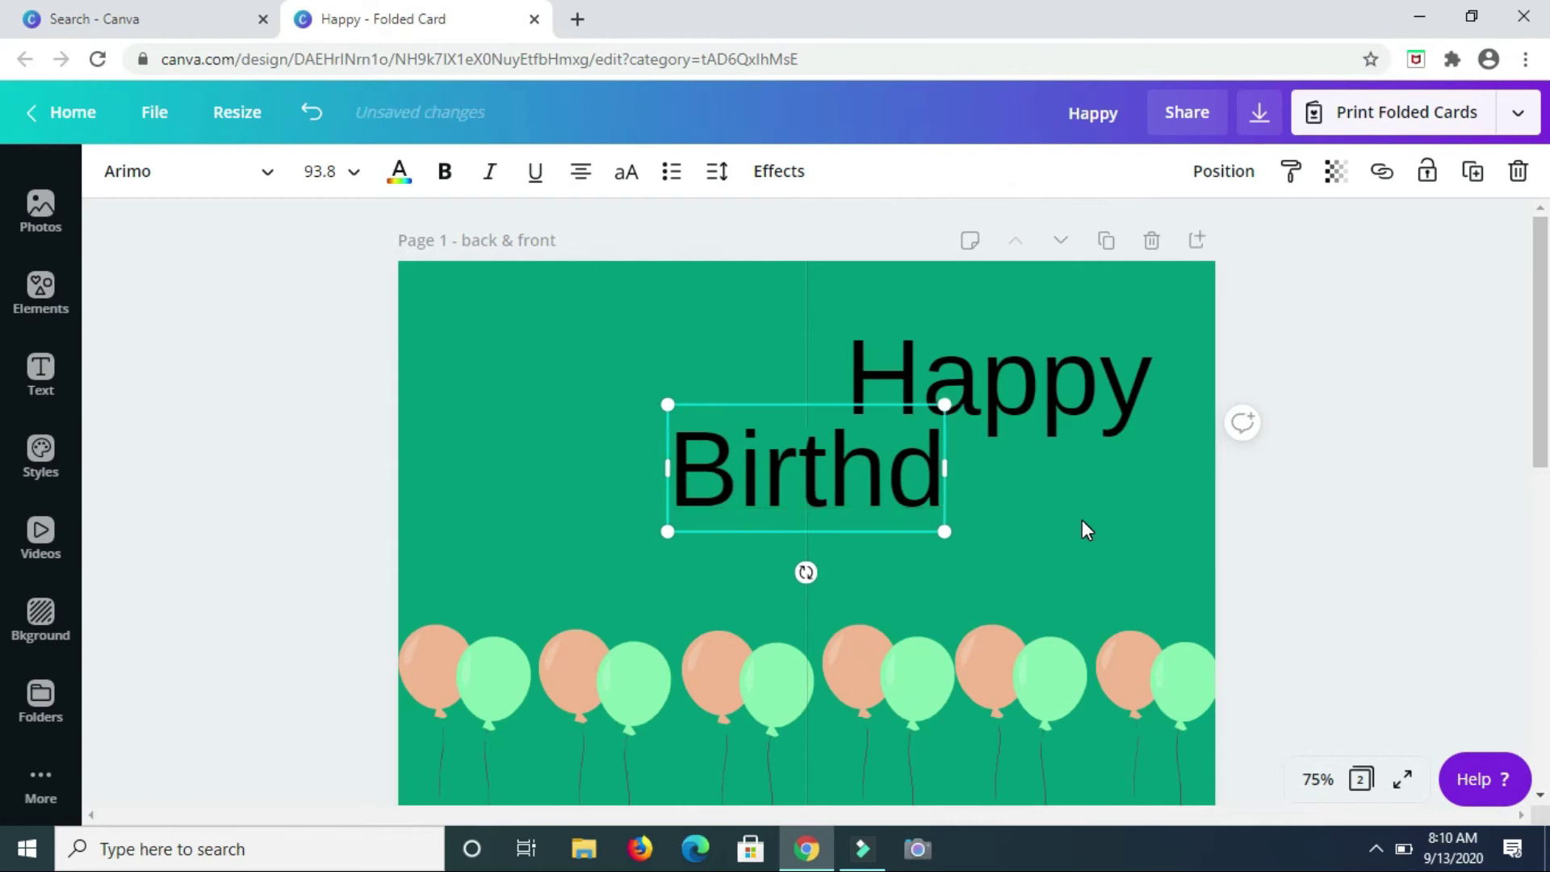
type("ay")
left_click_drag(993, 439, 1066, 460)
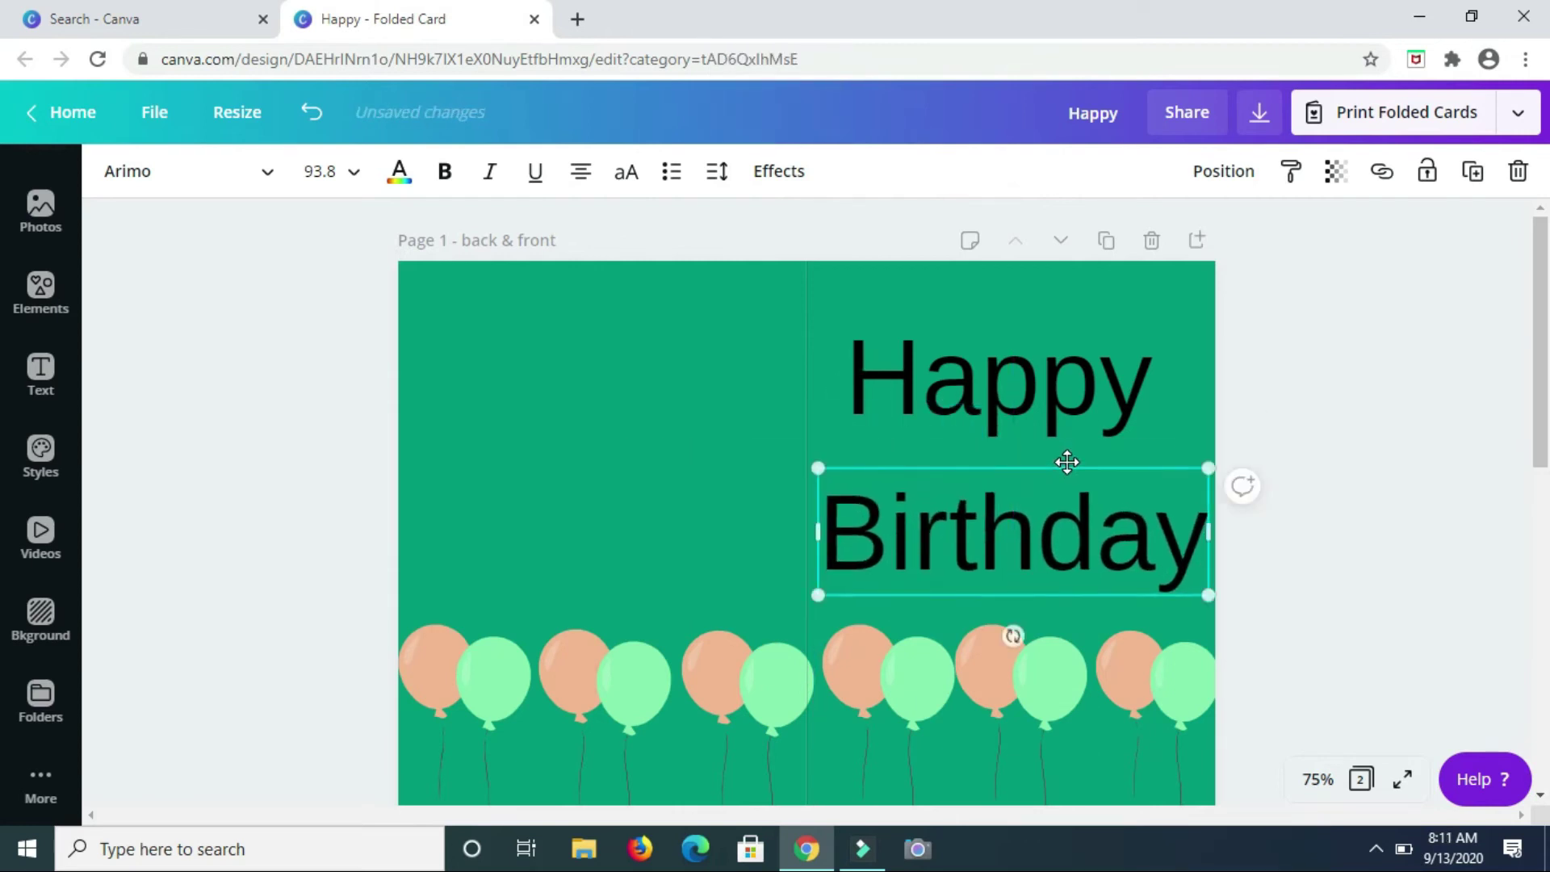
- Set both Happy and Birthday text boxes in the Virtual font and enlarge them to 110
left_click(1050, 380, "shift")
left_click(274, 183)
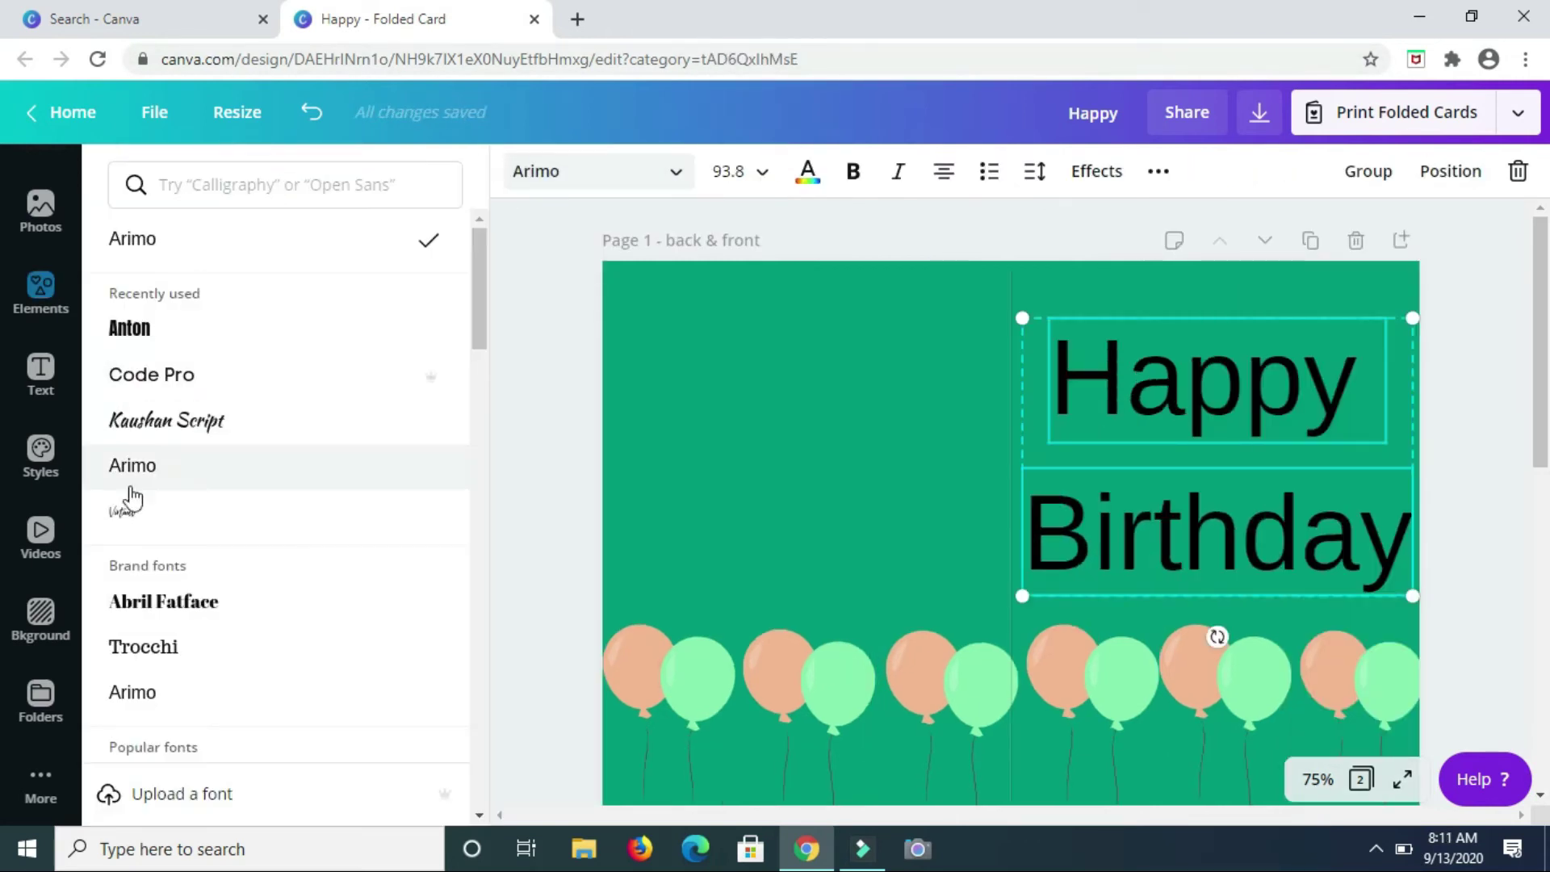
left_click(166, 531)
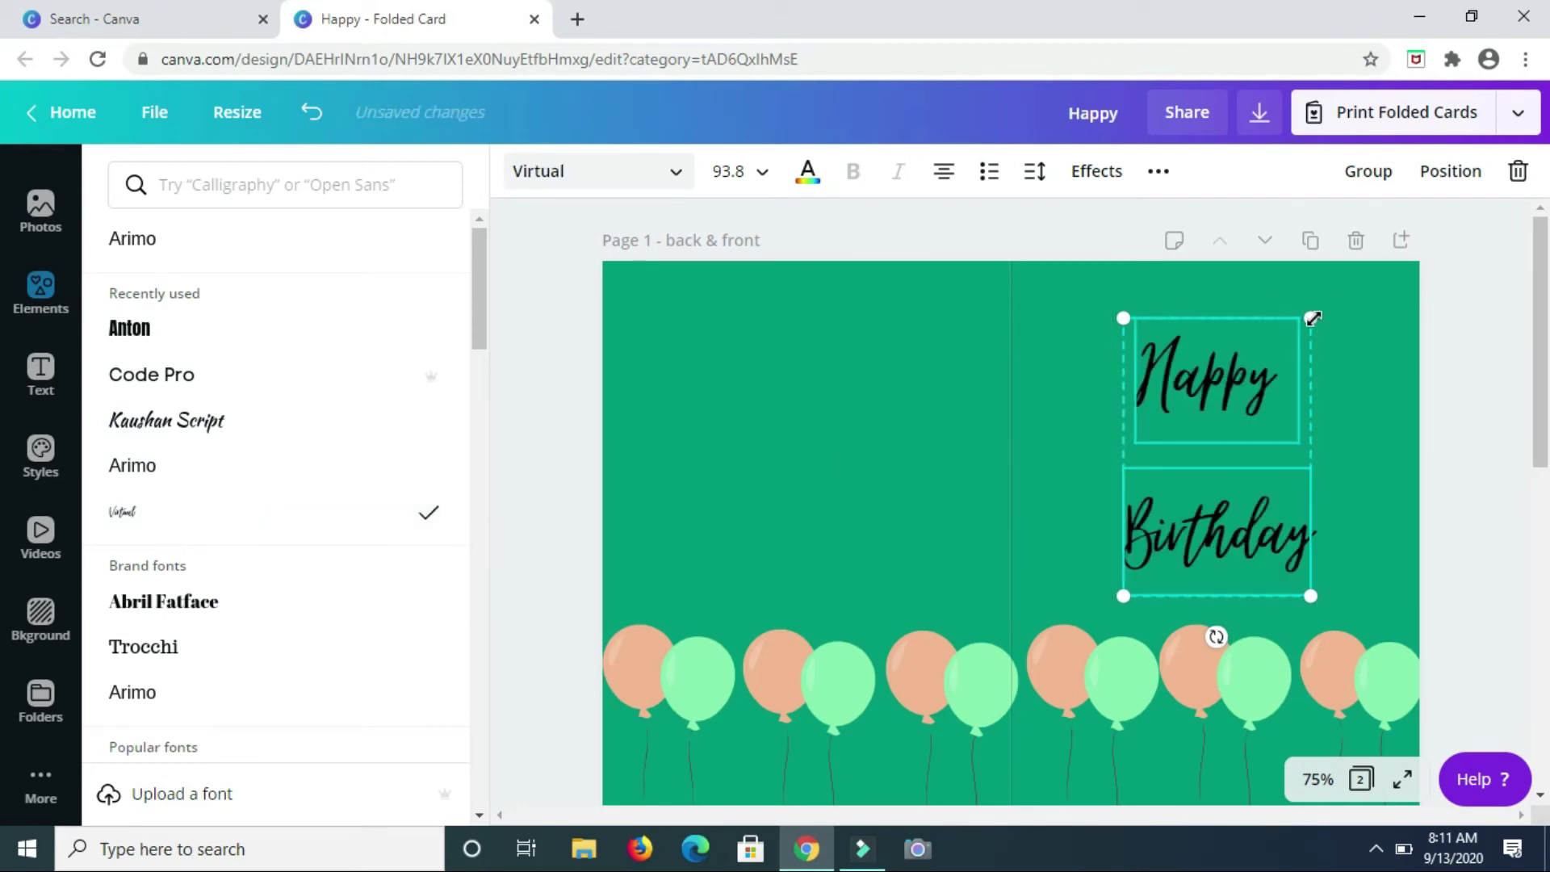
left_click_drag(1312, 319, 1354, 277)
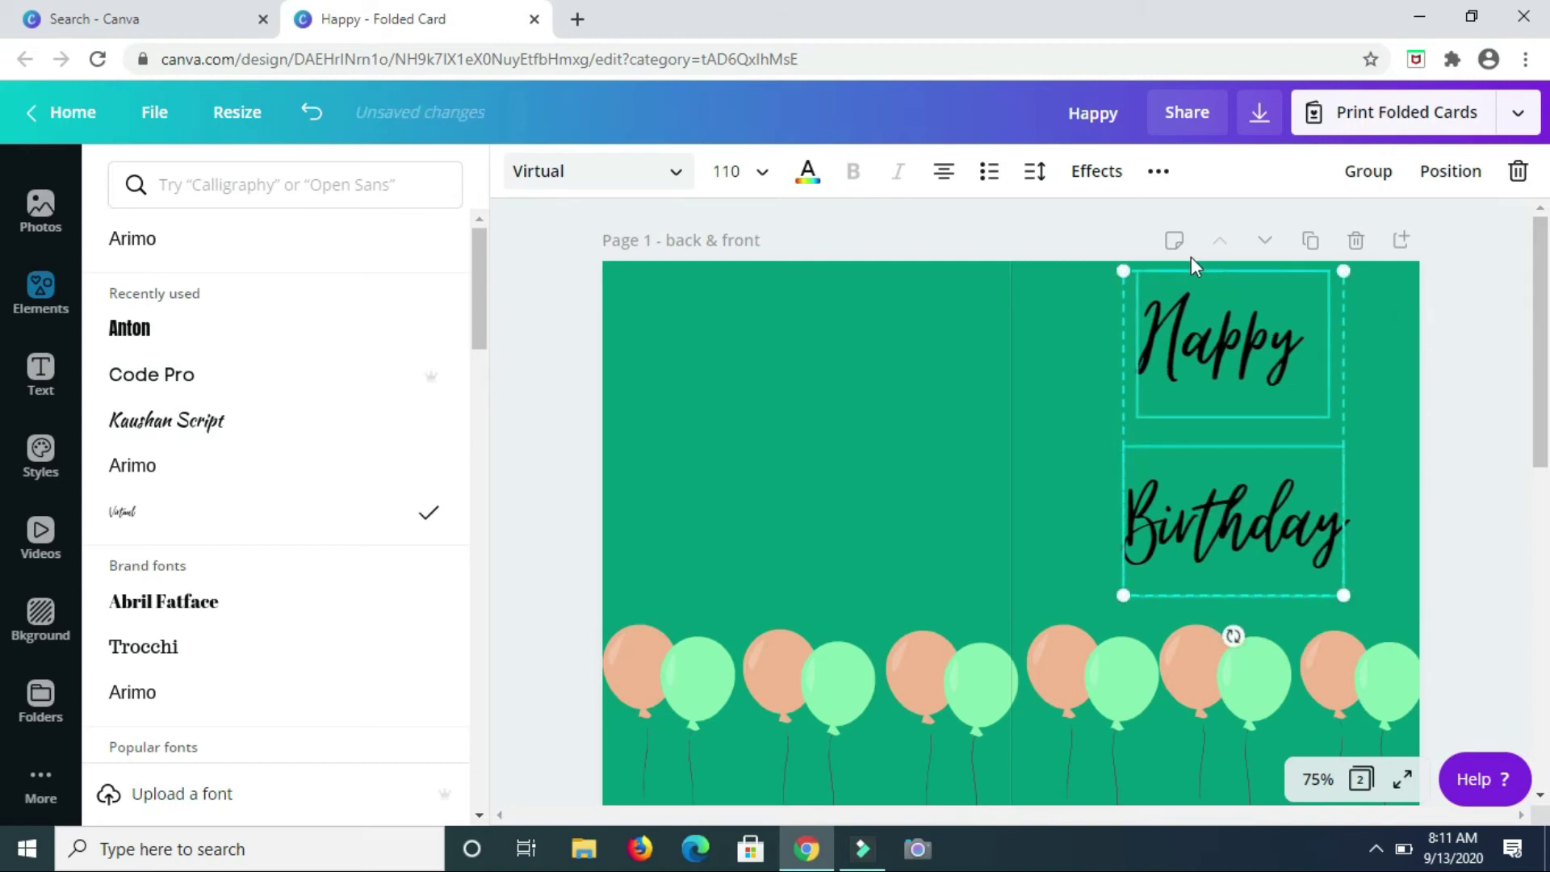
- Enlarge the Happy and Birthday script text, with Birthday at 155, and shift Happy right and up
left_click(1053, 417)
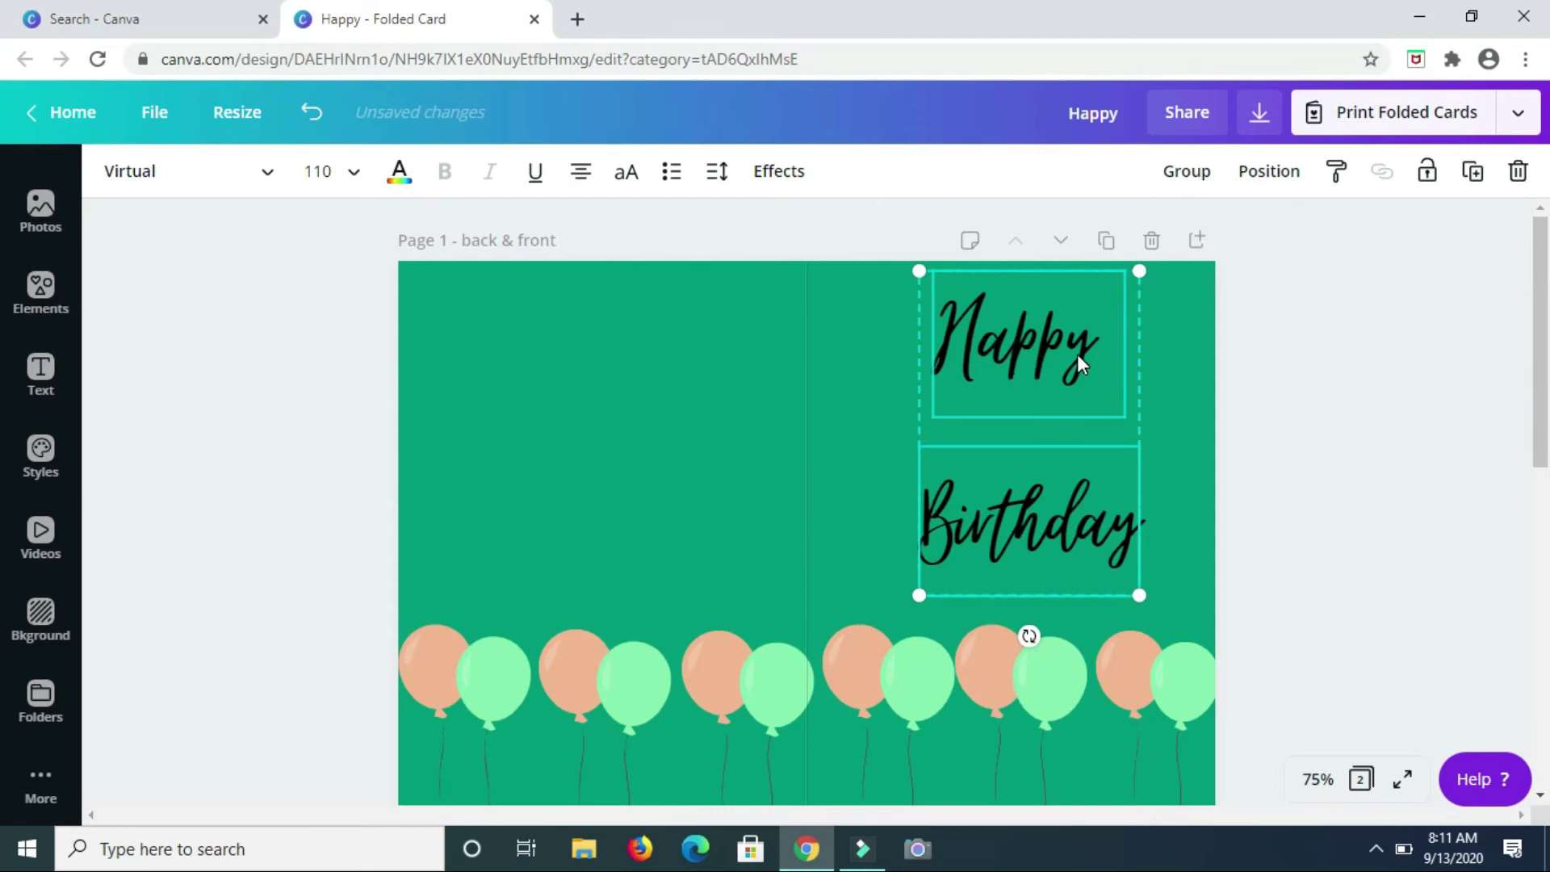
right_click(969, 384)
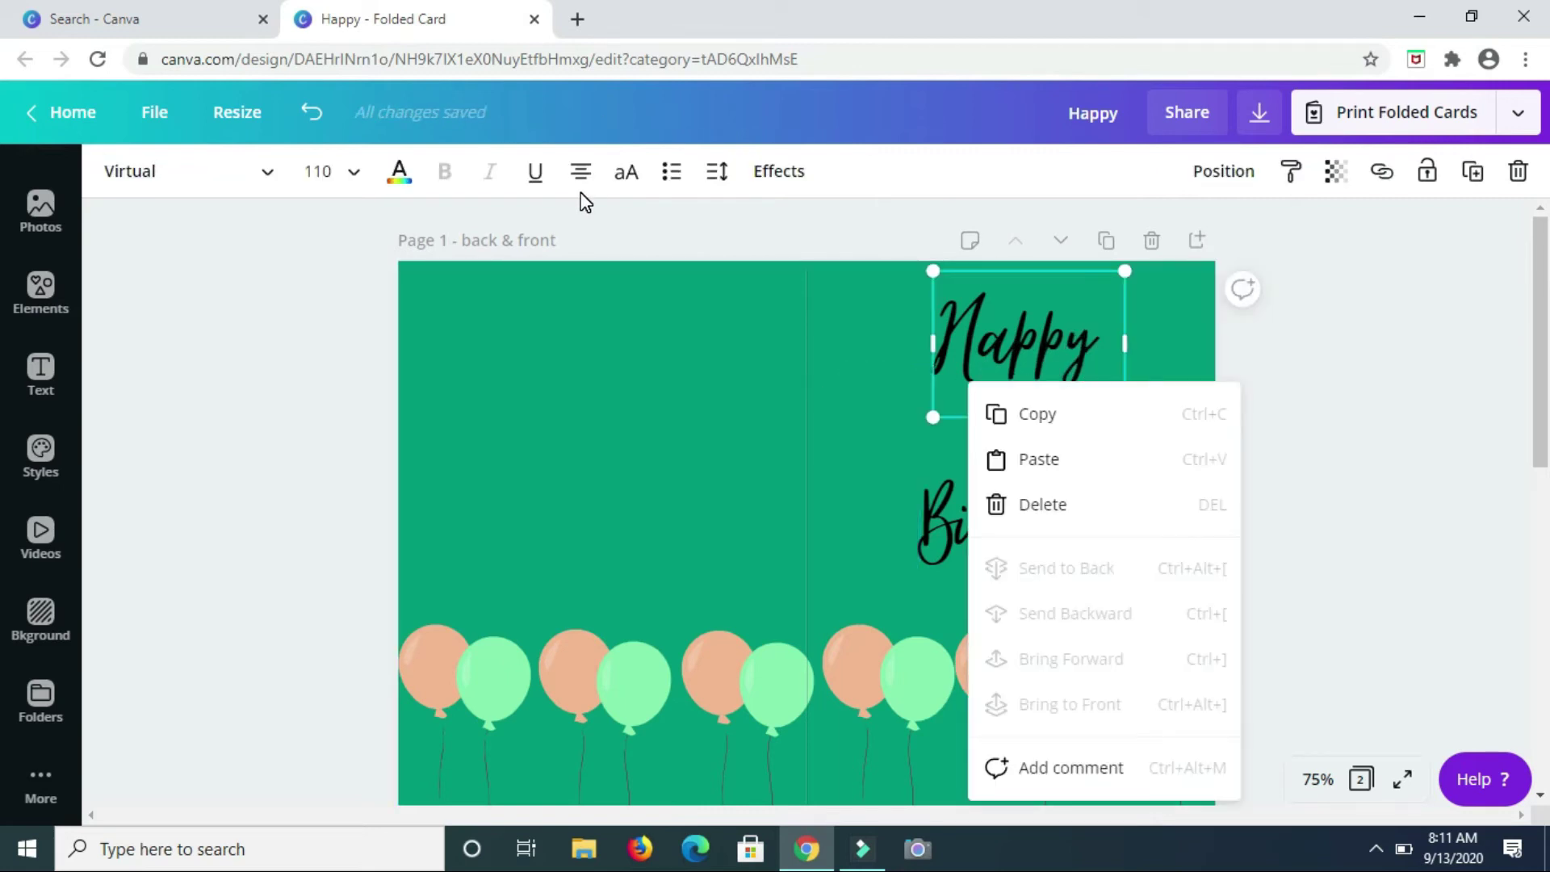
left_click(841, 364)
left_click(1004, 403)
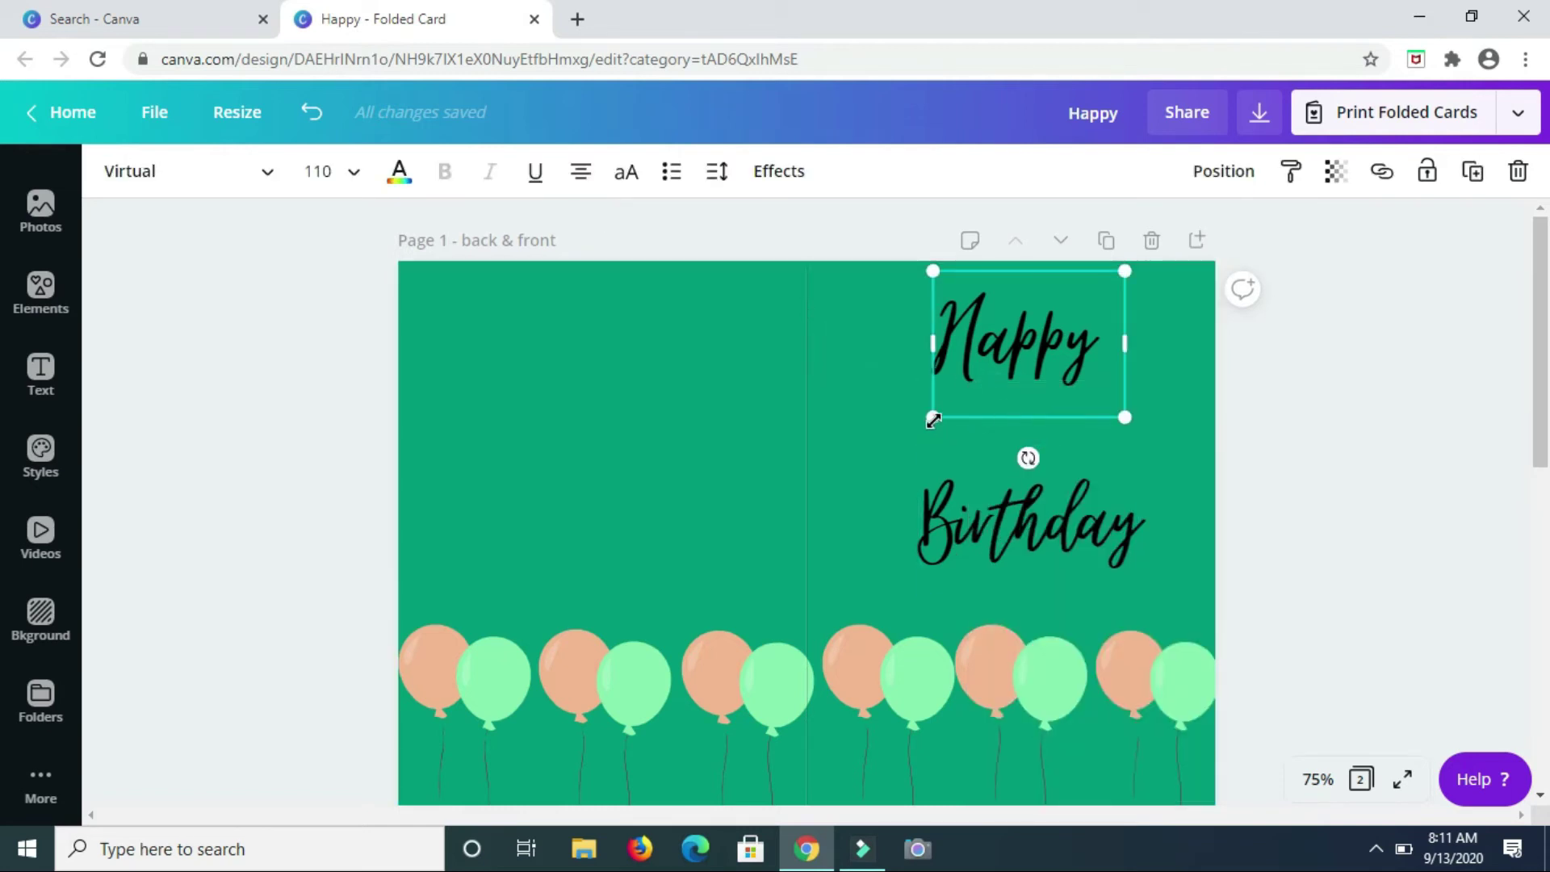
left_click_drag(933, 420, 847, 541)
left_click(937, 529)
left_click_drag(917, 589, 833, 619)
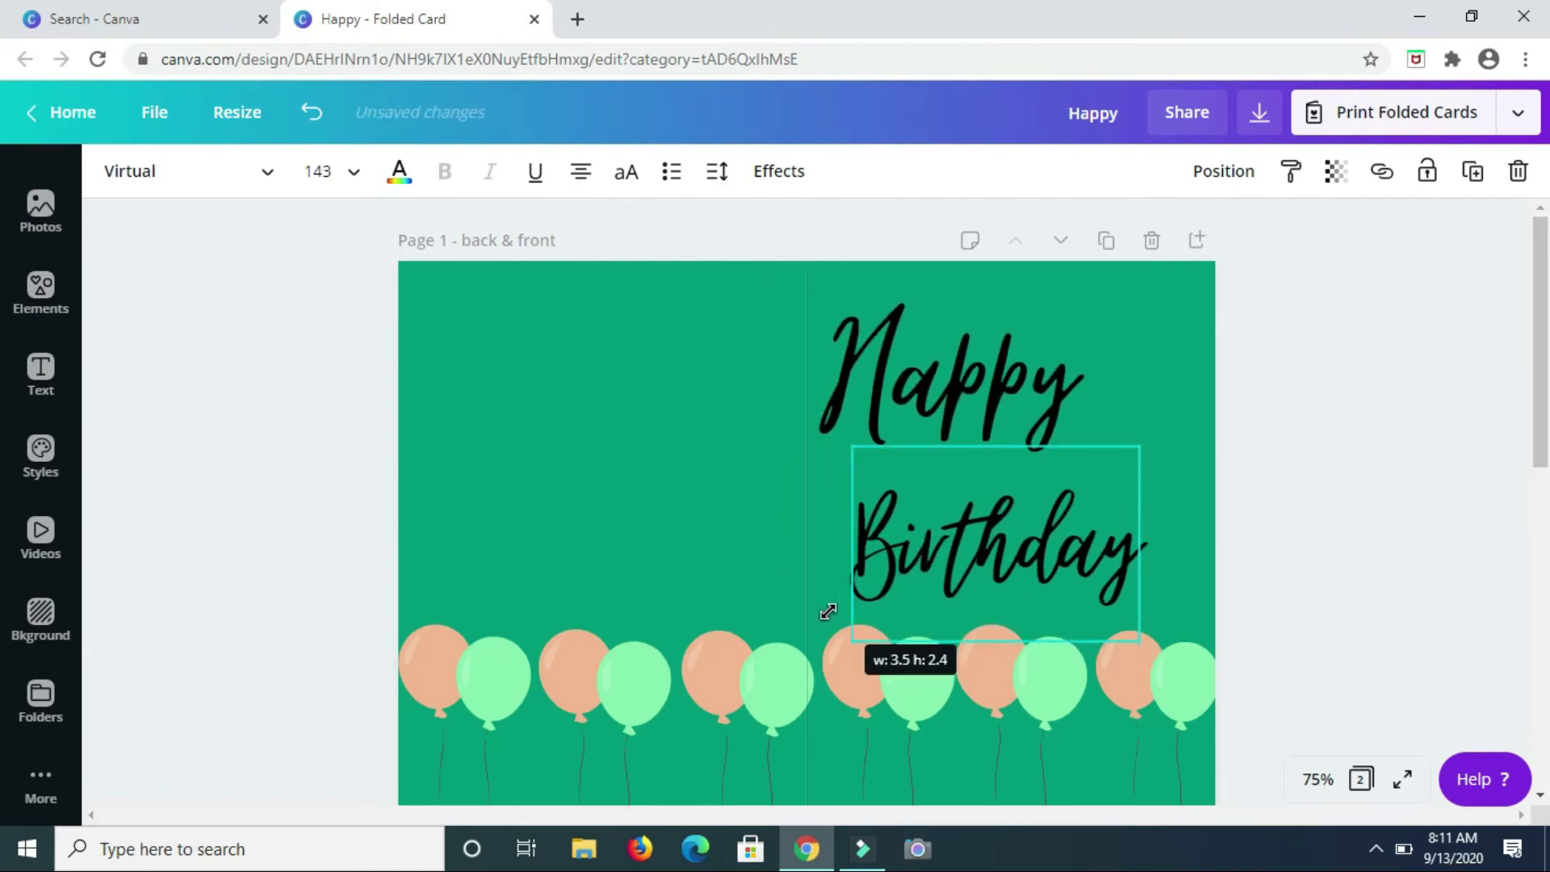
left_click_drag(1019, 373, 1045, 363)
left_click(1064, 494)
left_click_drag(1139, 447, 1163, 429)
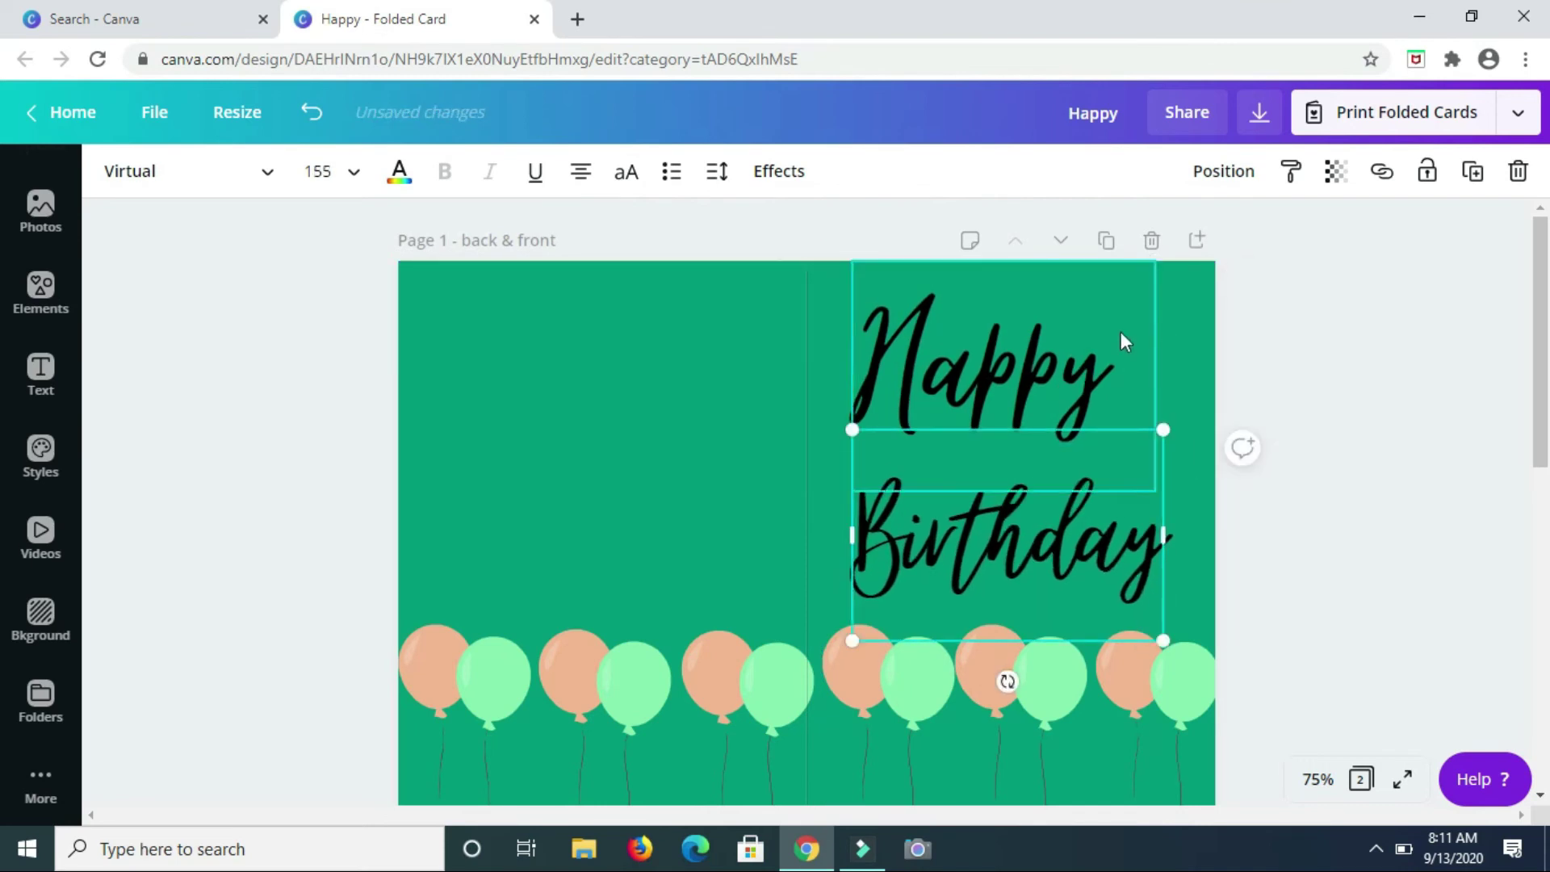
left_click(730, 401)
- Try peach, green and white on both text lines, then set them back to black
left_click(1096, 416)
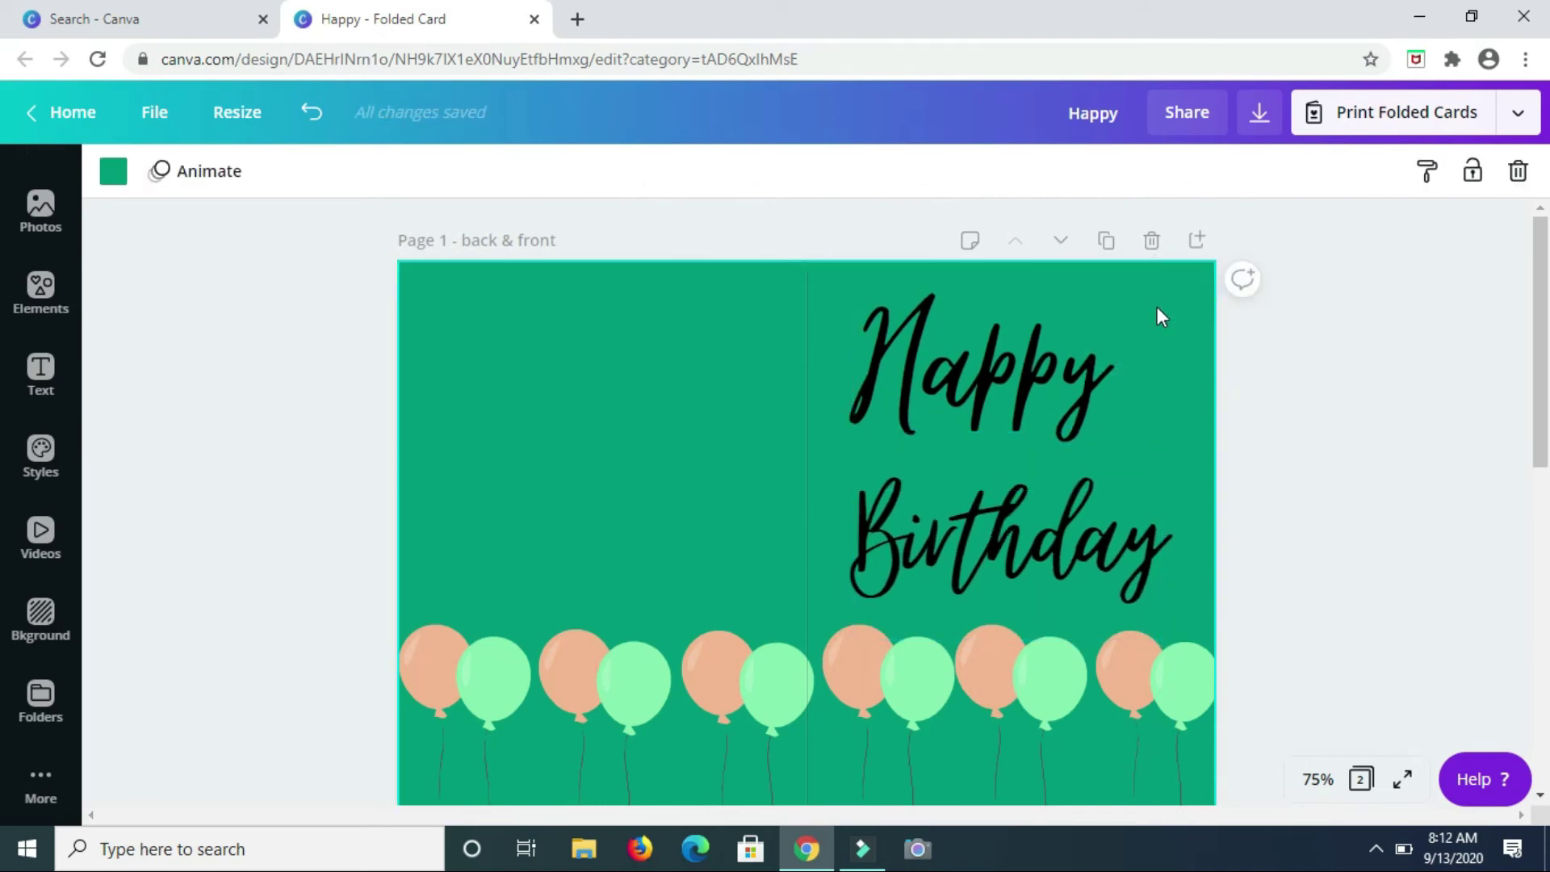
left_click_drag(1156, 310, 977, 597)
left_click(399, 171)
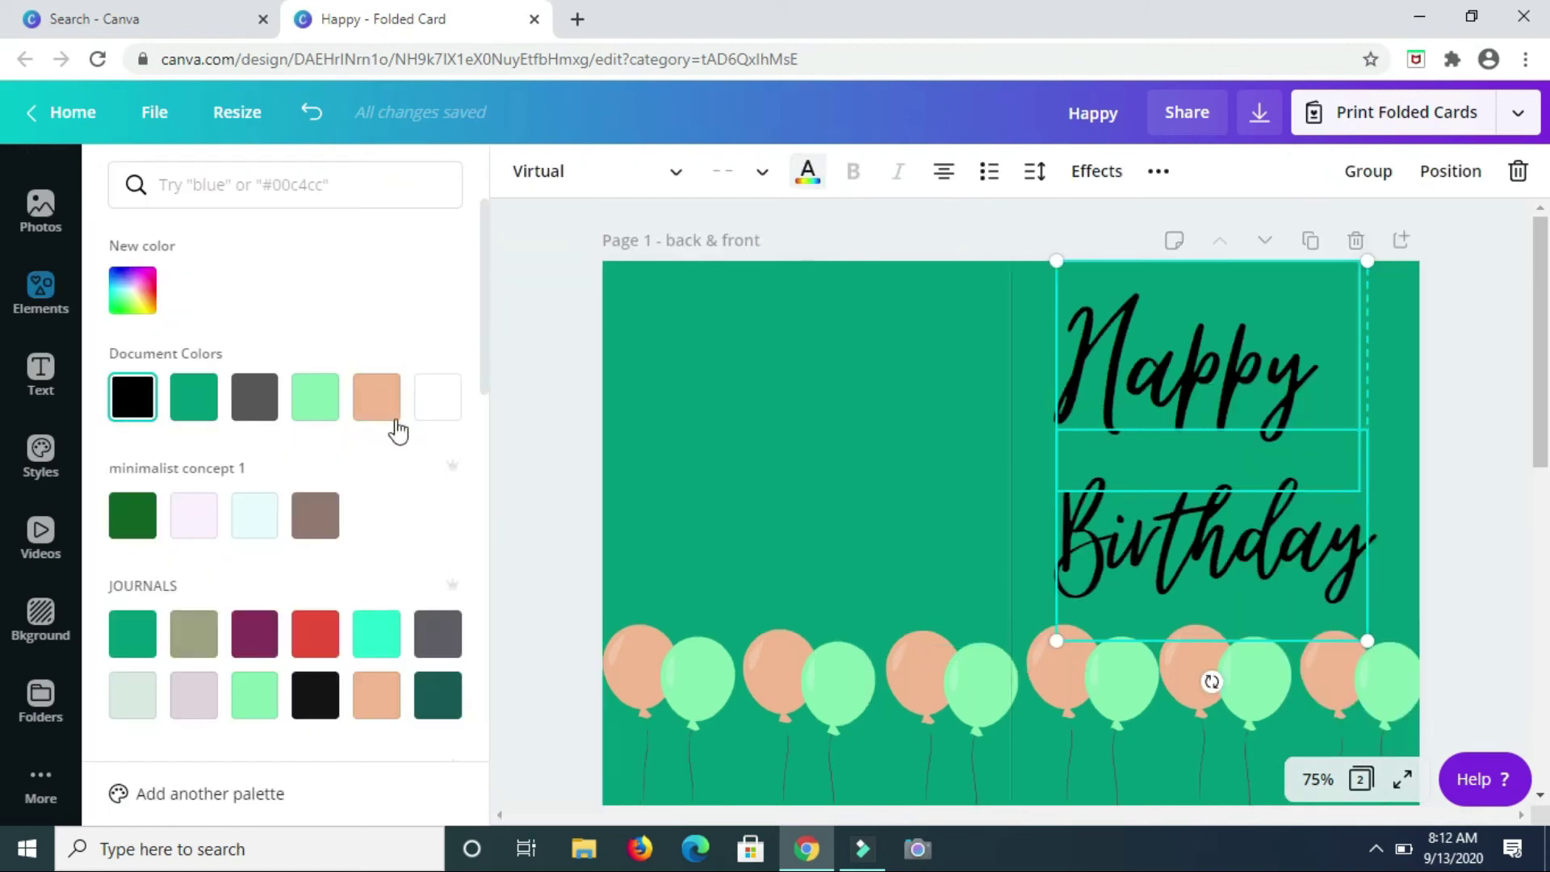
left_click(379, 404)
left_click(201, 398)
left_click(443, 415)
left_click(133, 397)
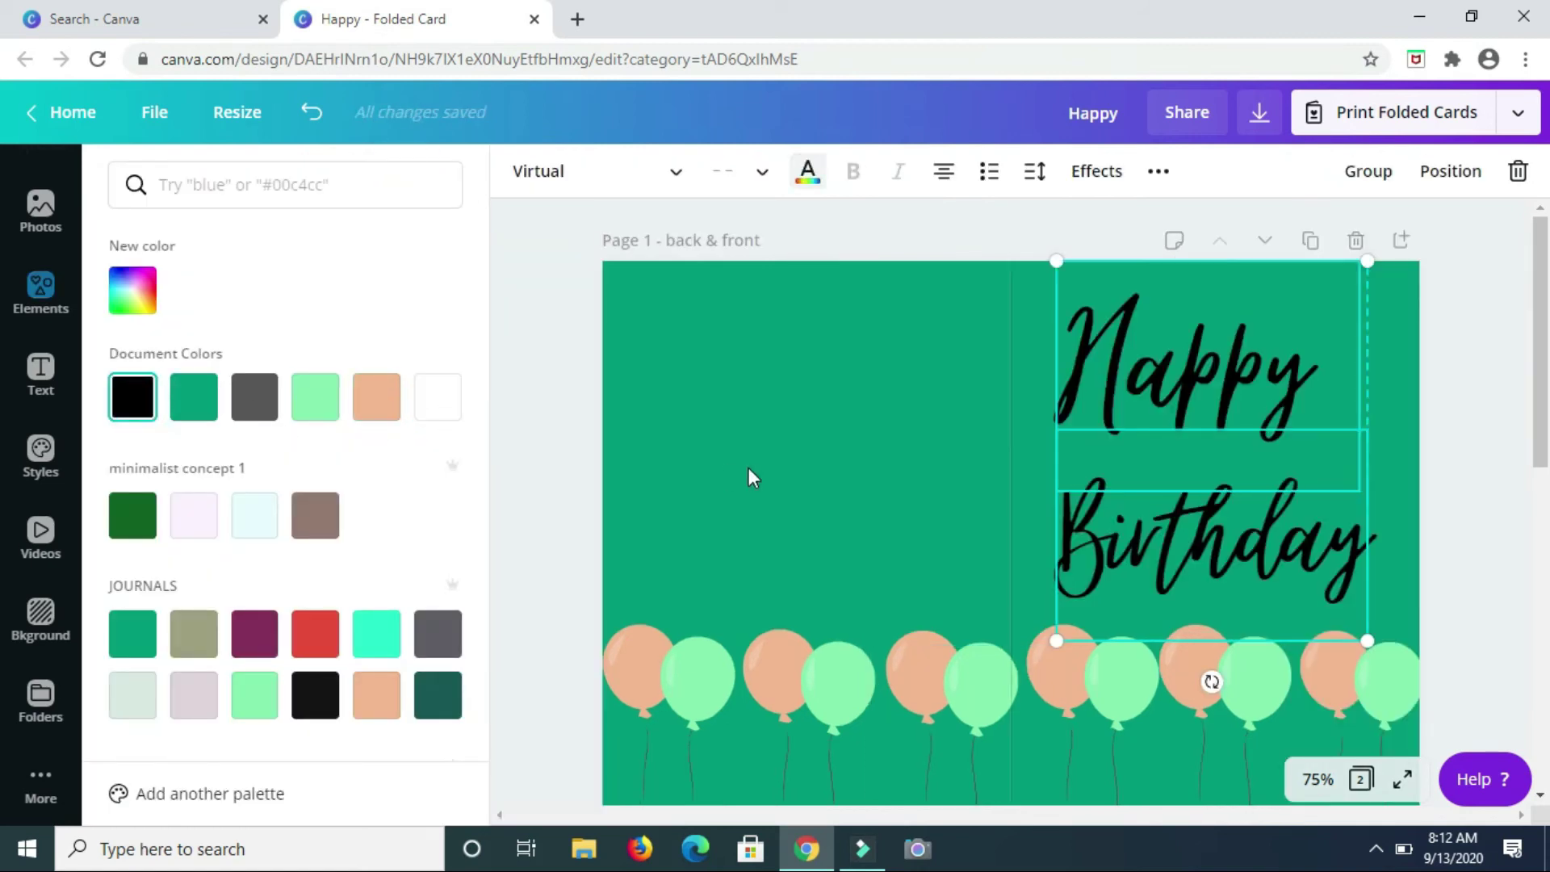
left_click(1200, 416)
left_click(1200, 415)
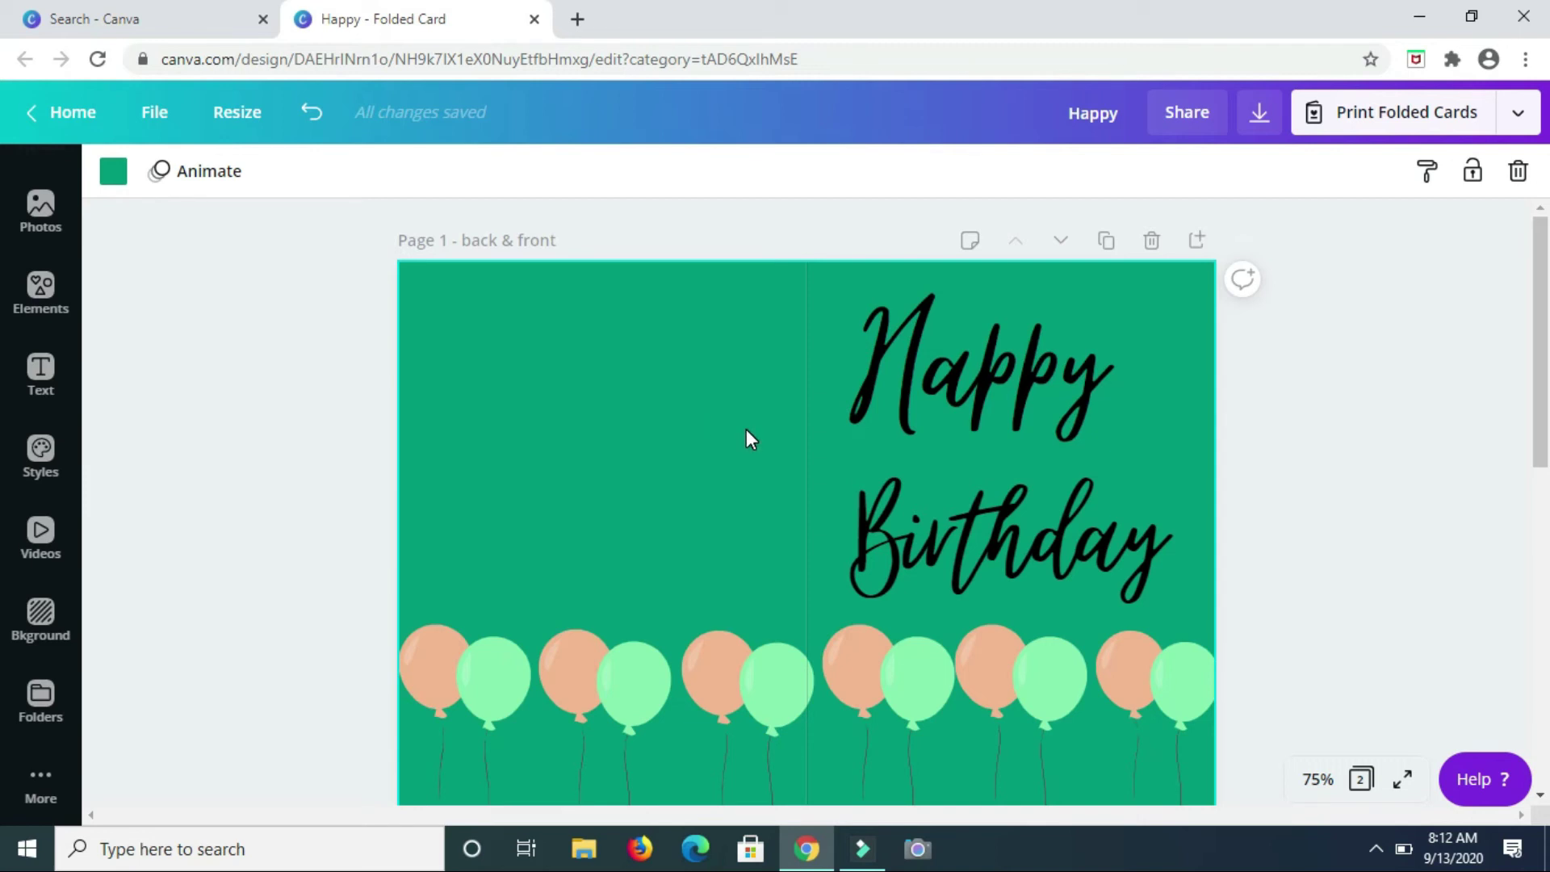
- Scroll down to Page 2 and select the blank white inside card page
scroll(741, 394, "down", 4)
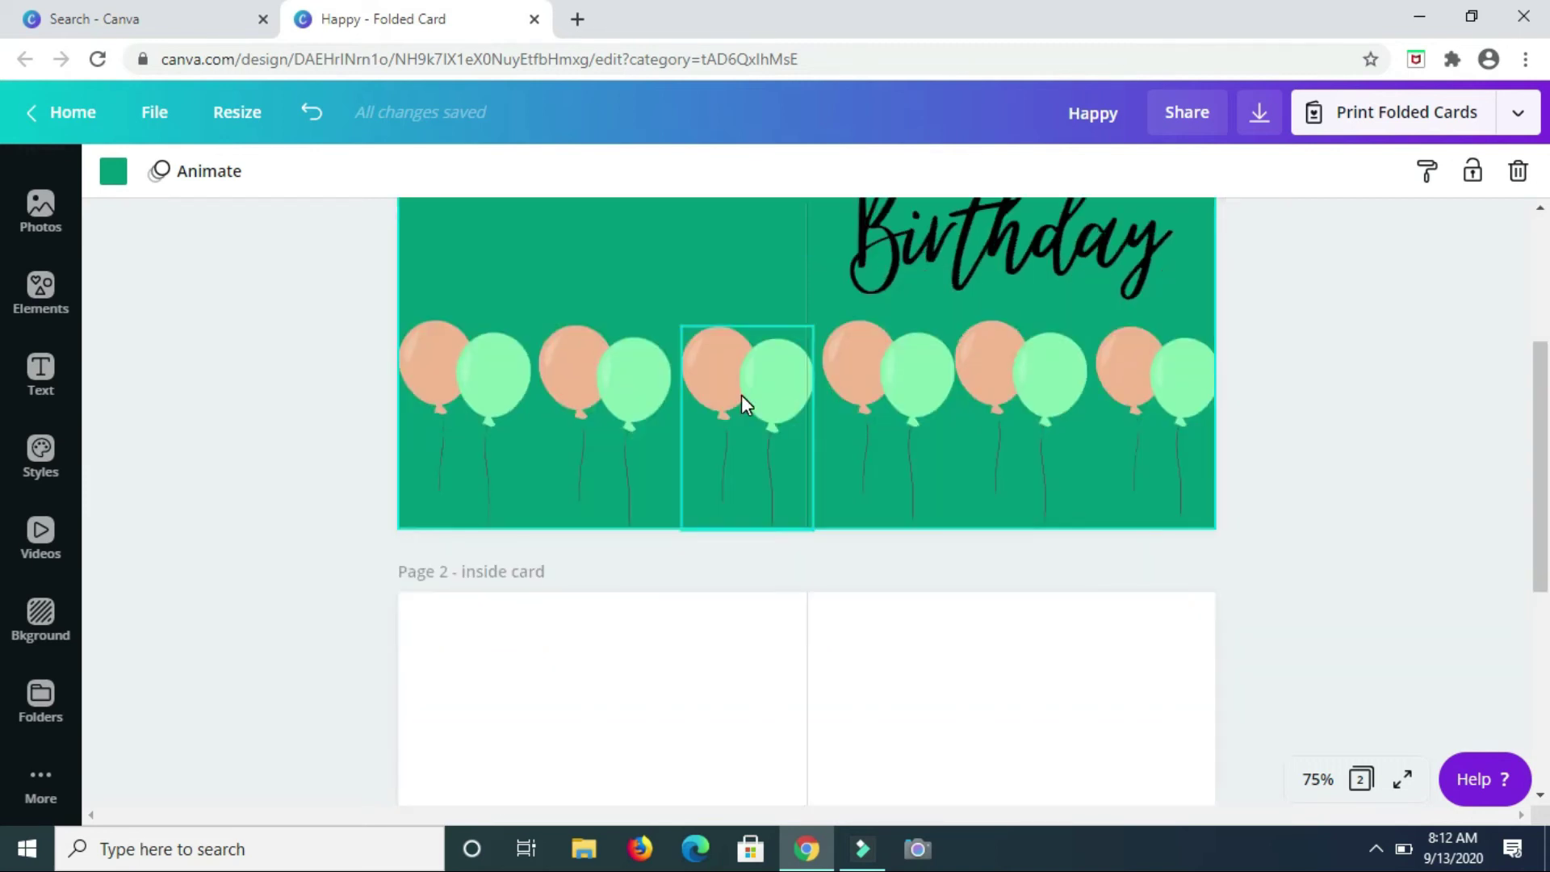
scroll(741, 395, "down", 5)
scroll(747, 403, "up", 9)
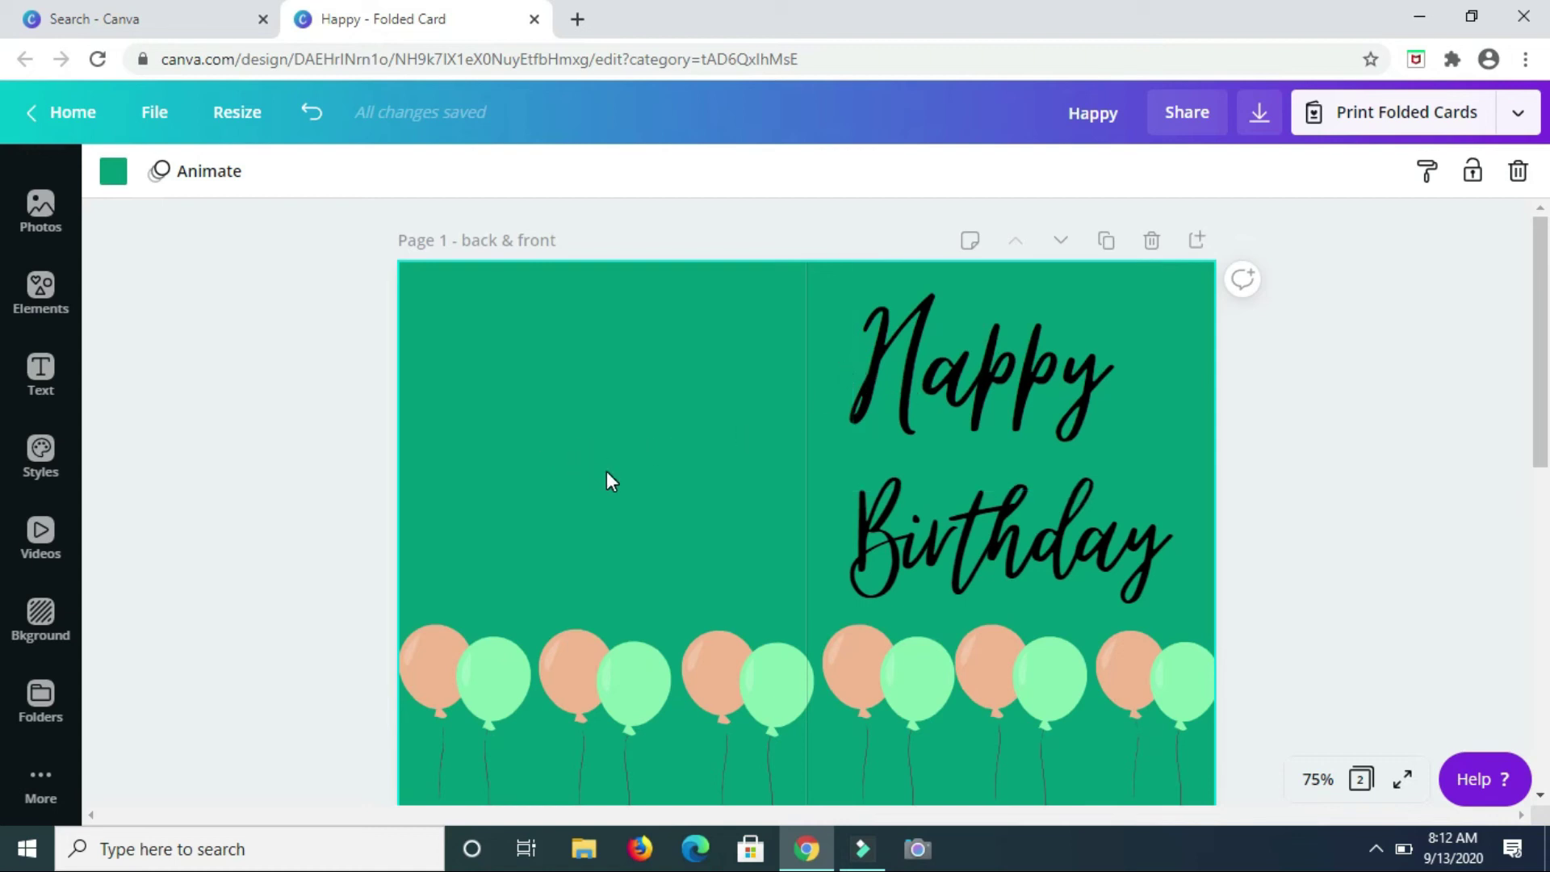
scroll(607, 481, "down", 2)
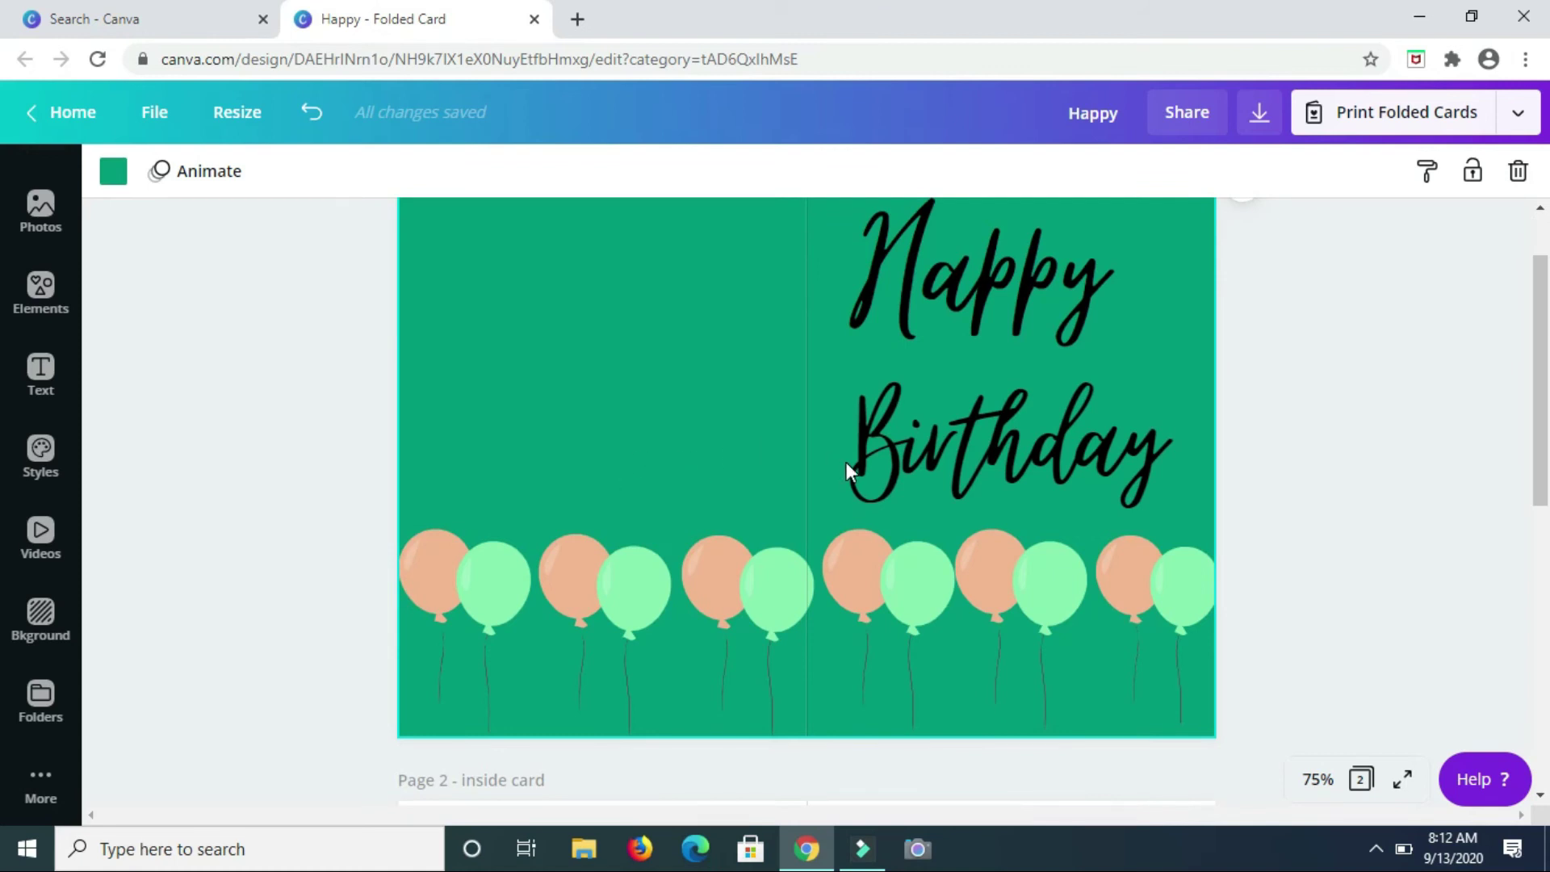
scroll(846, 462, "up", 1)
scroll(845, 462, "down", 10)
left_click(686, 502)
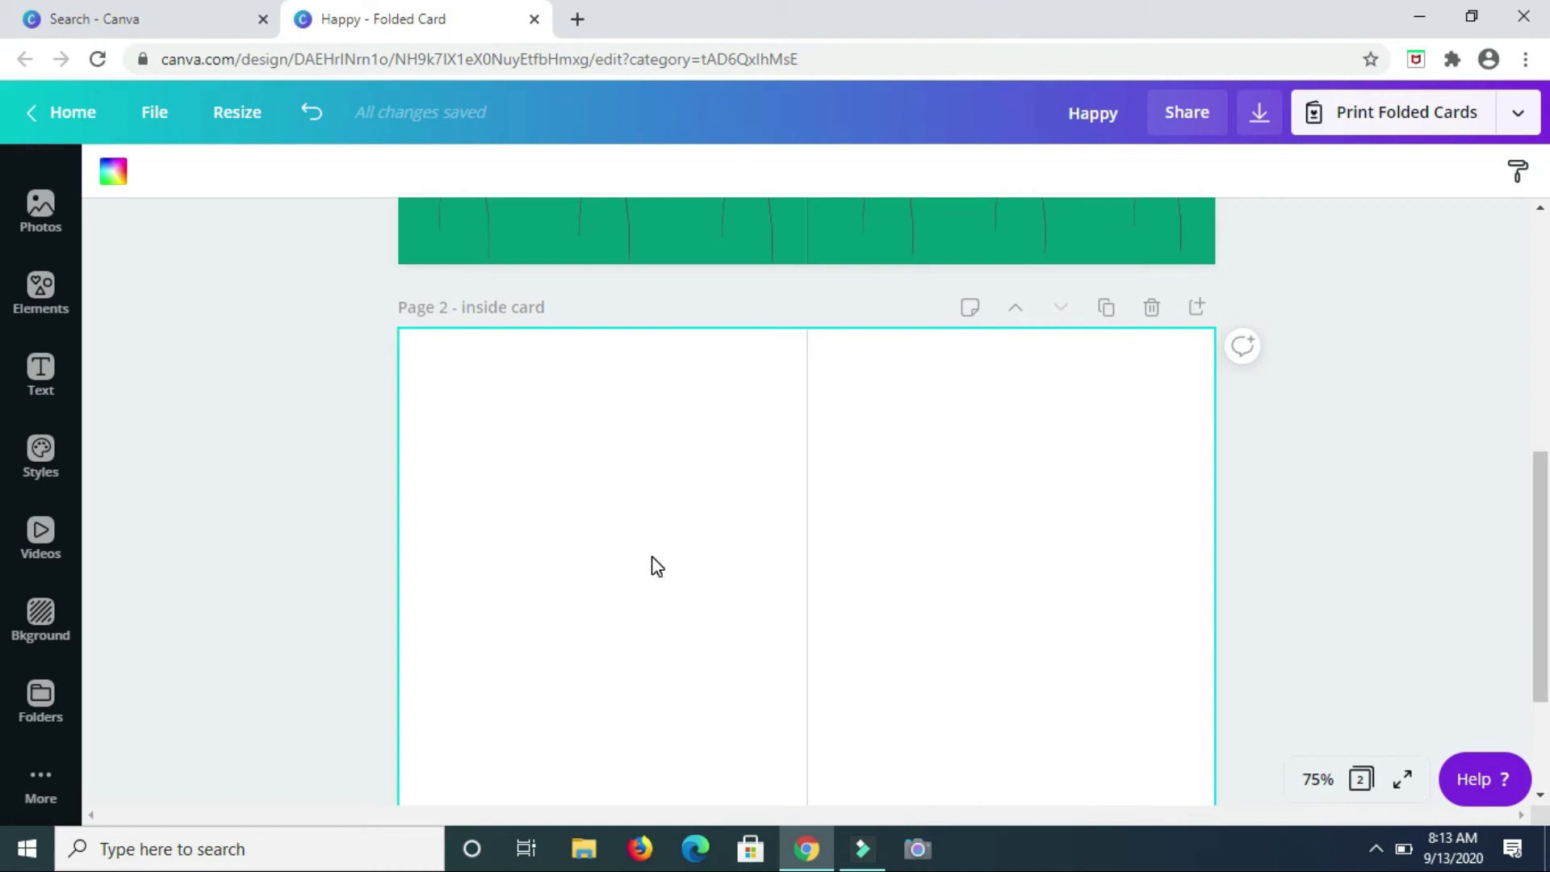
scroll(654, 566, "down", 1)
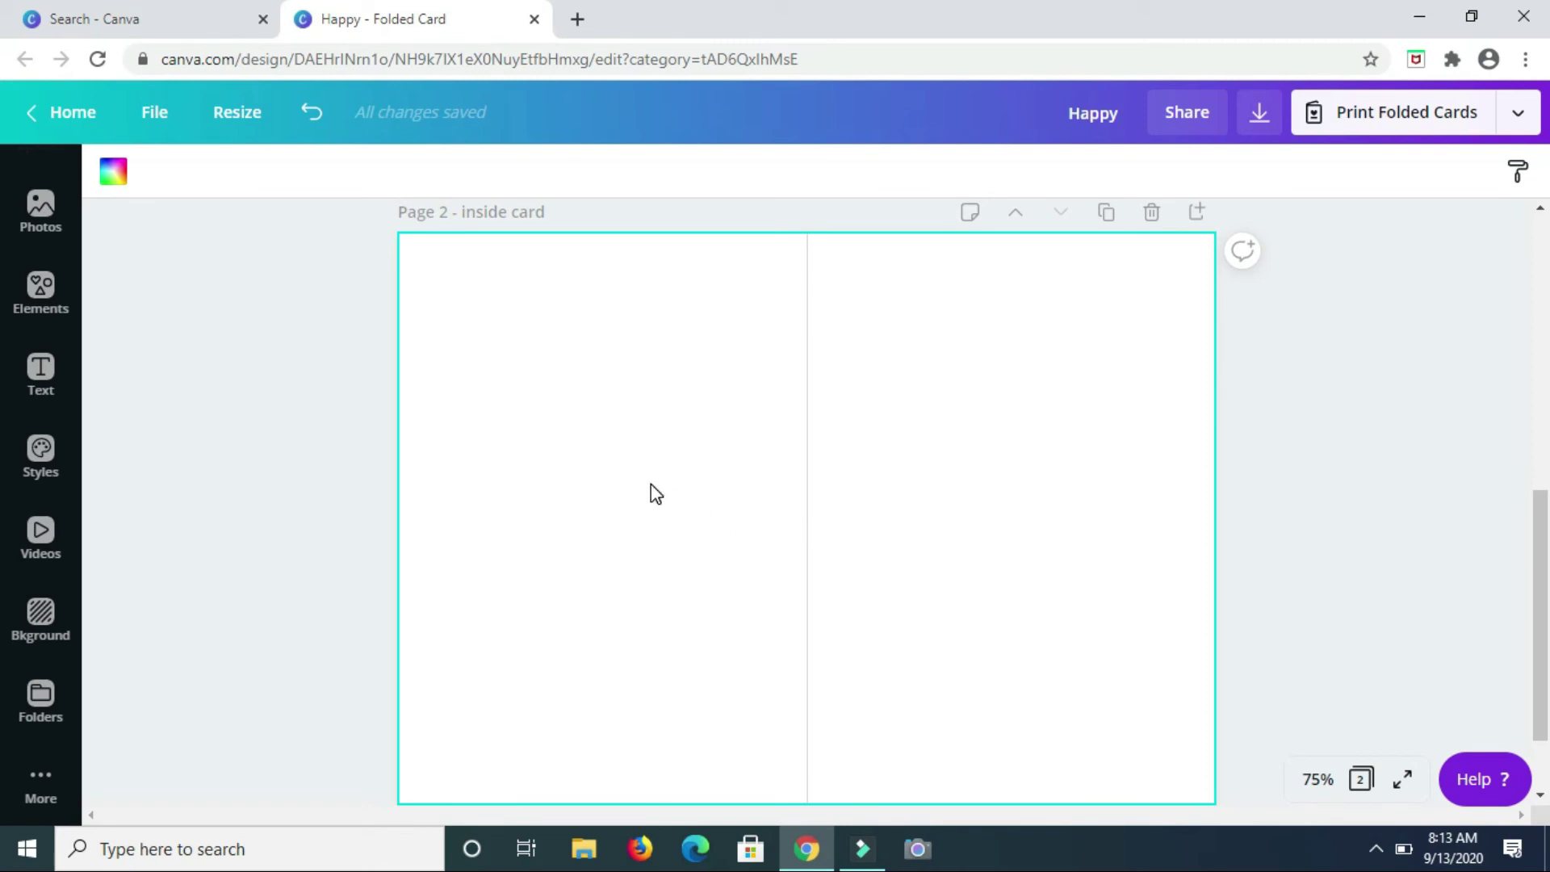
scroll(654, 489, "up", 2)
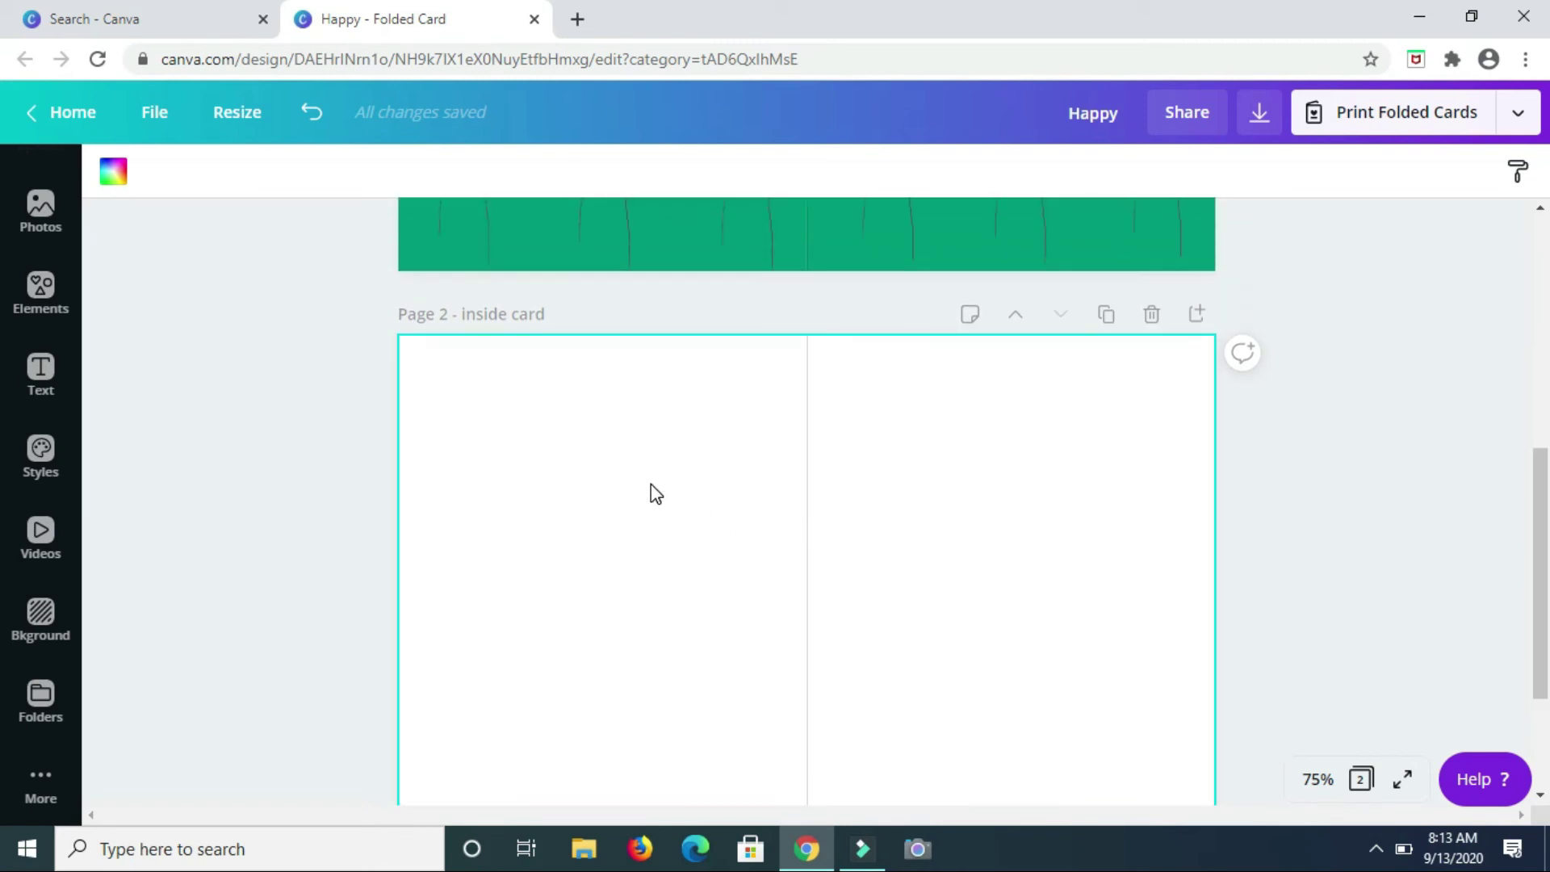
scroll(650, 490, "down", 3)
- Select the leftmost balloon pair on the green front page
left_click(649, 493)
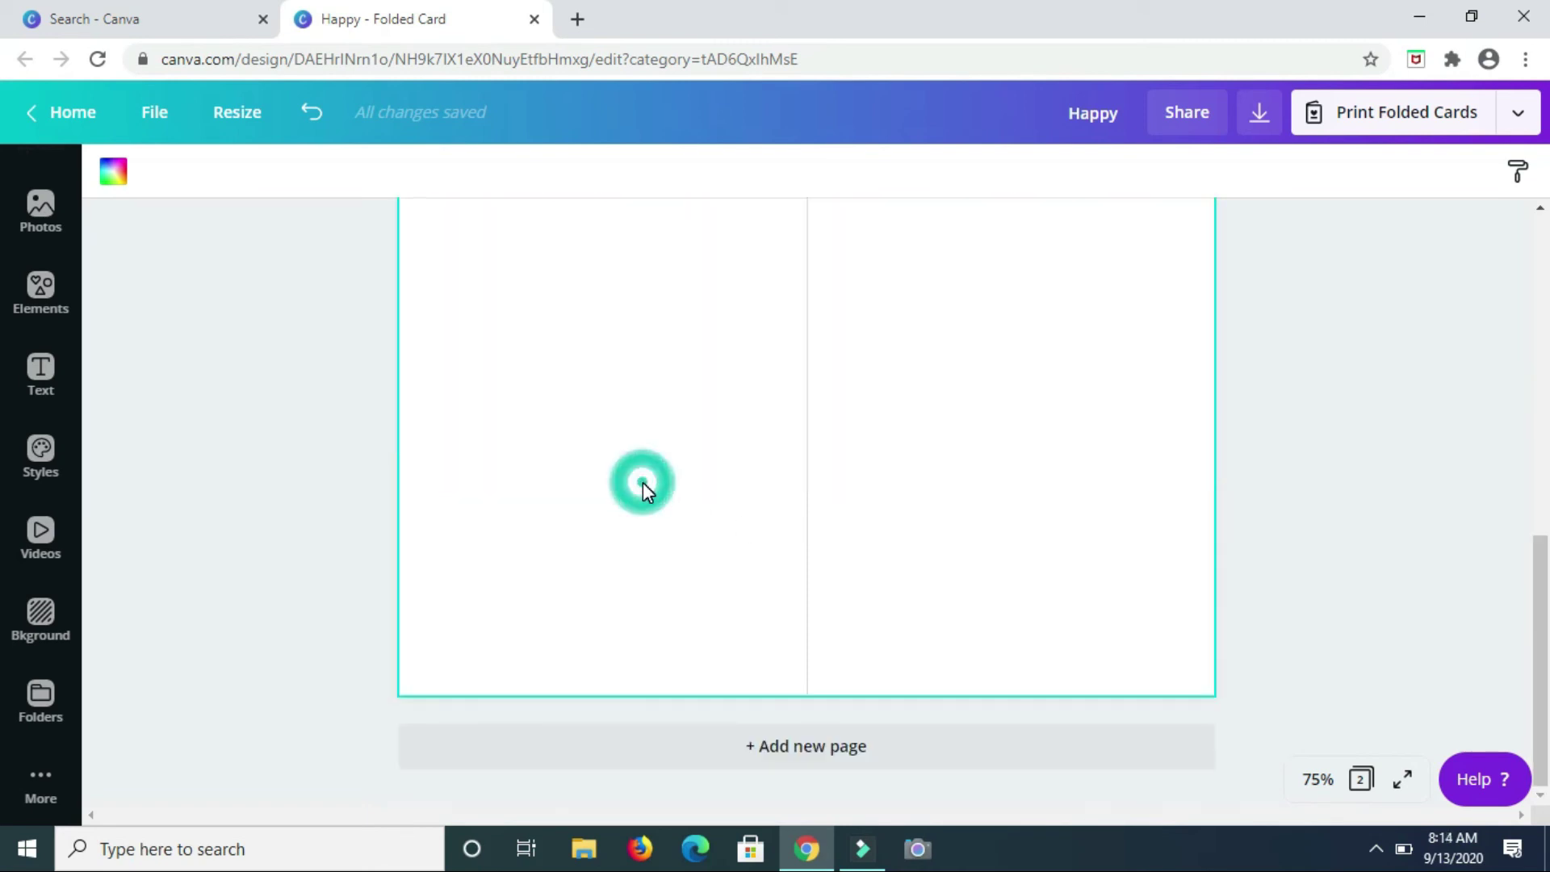
scroll(648, 492, "up", 3)
scroll(644, 488, "up", 2)
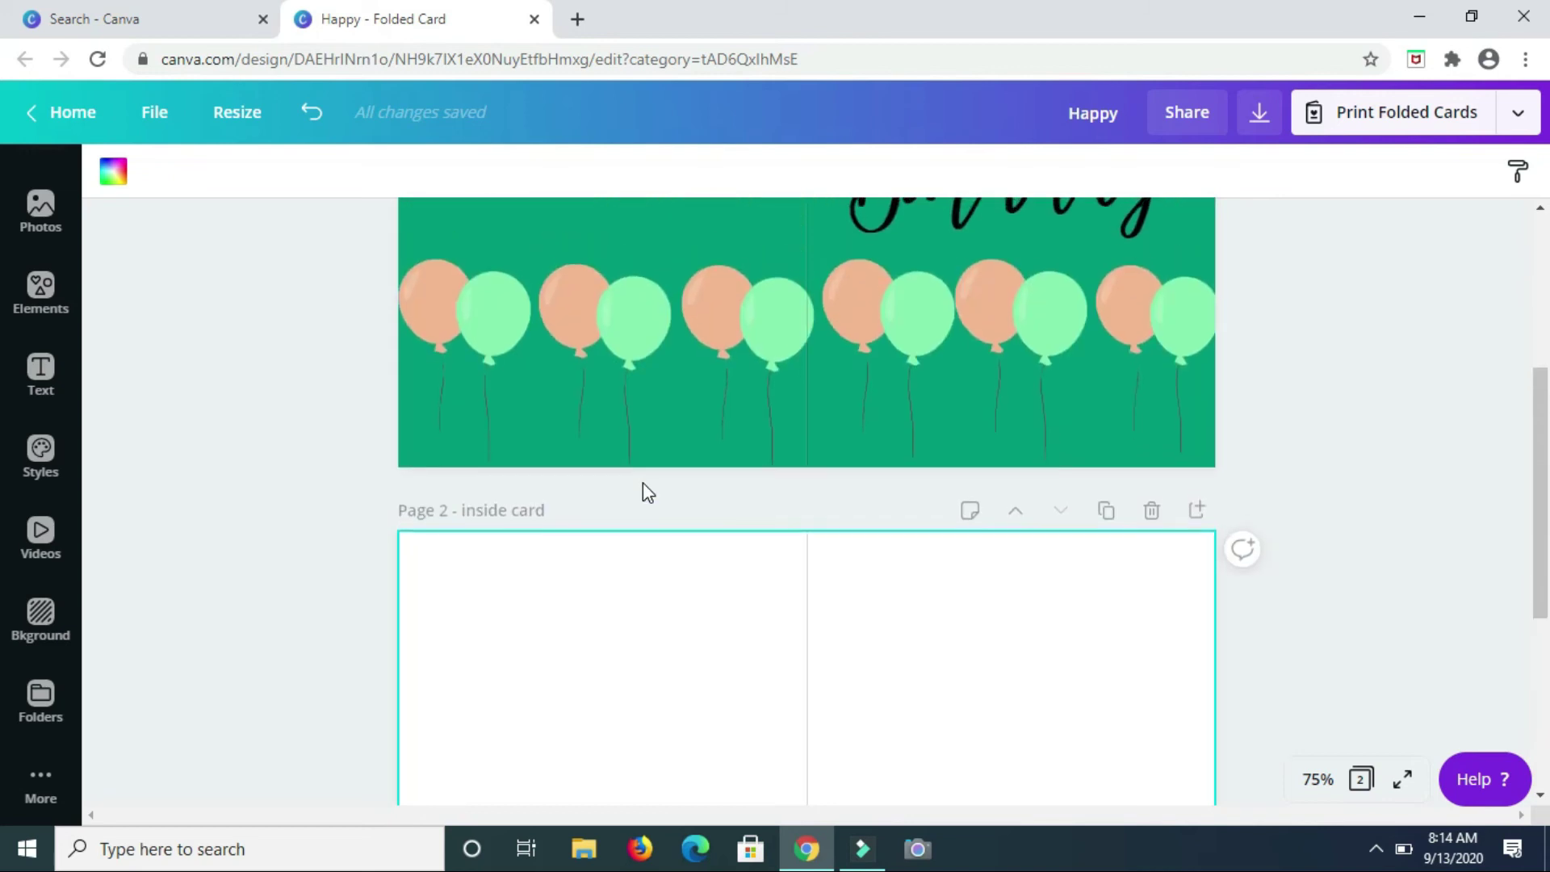
left_click(502, 395)
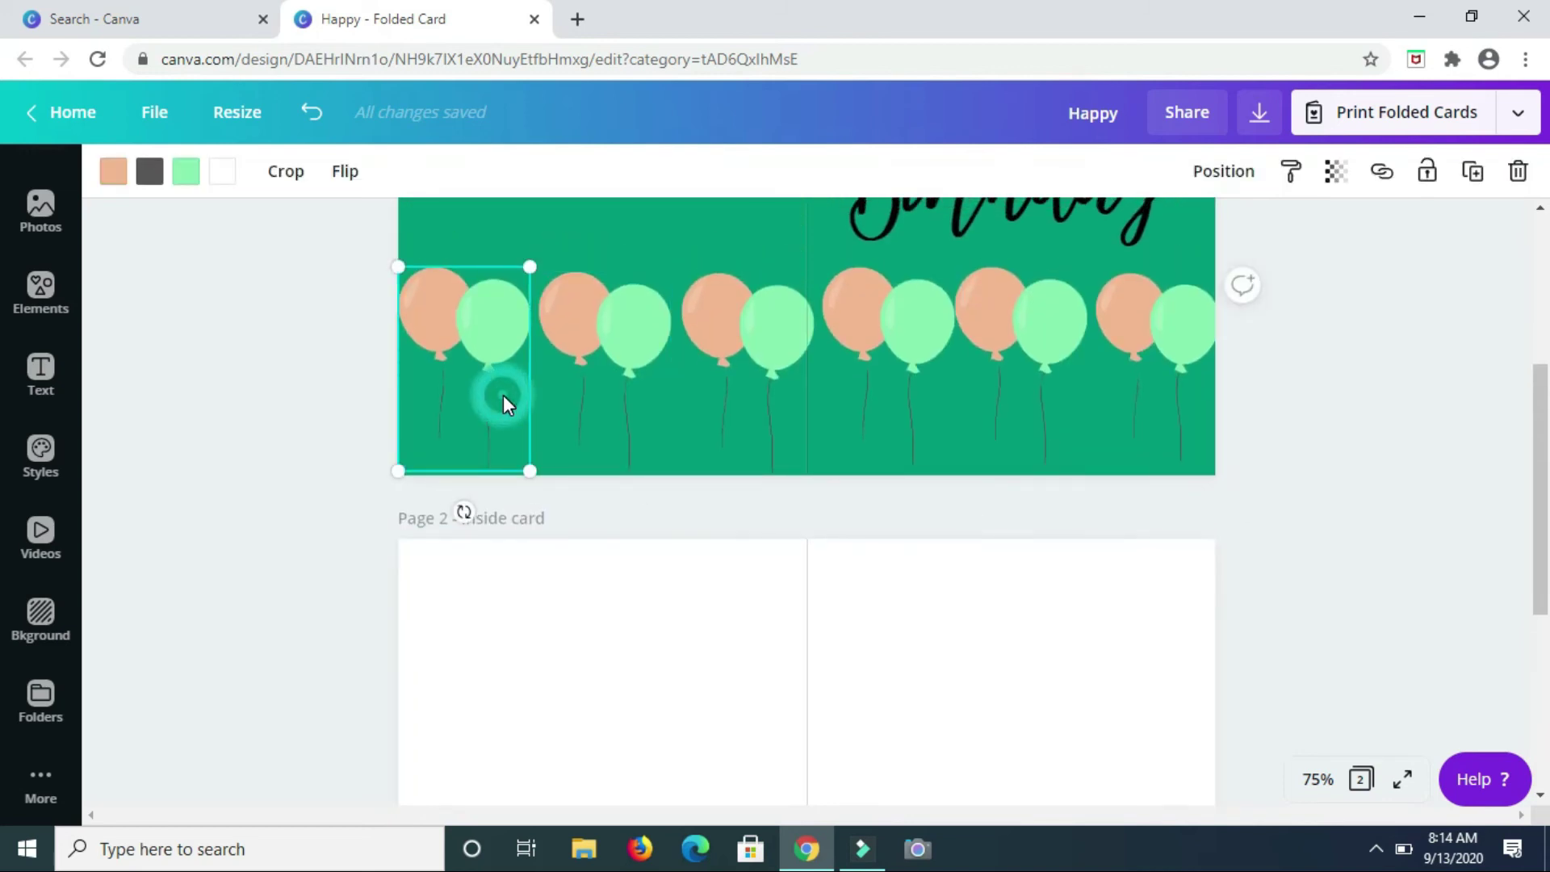
right_click(1471, 182)
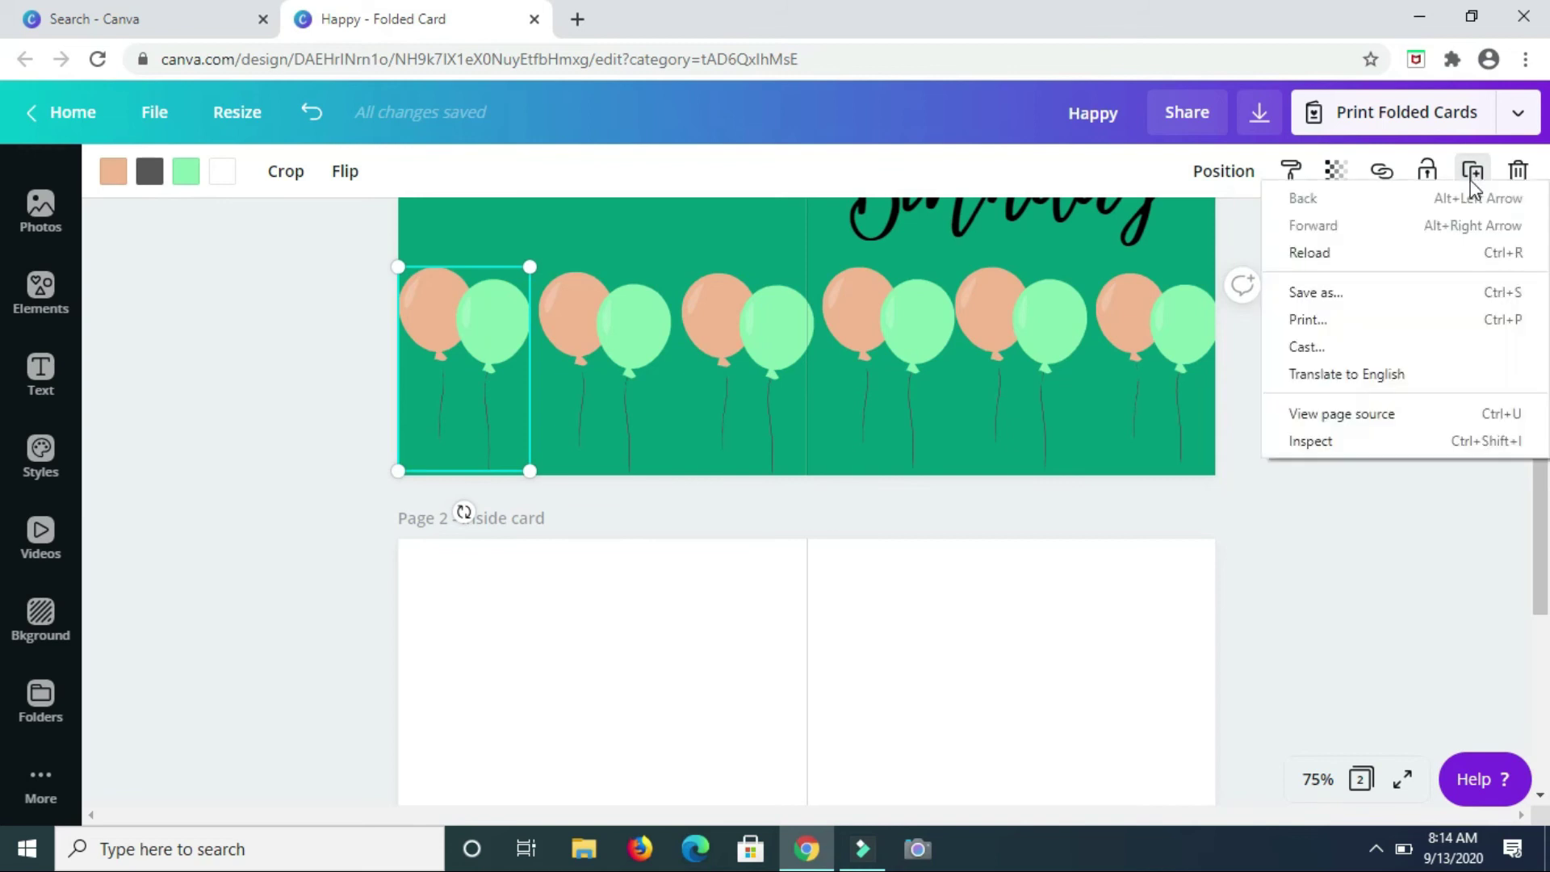
left_click(1485, 583)
left_click(448, 318)
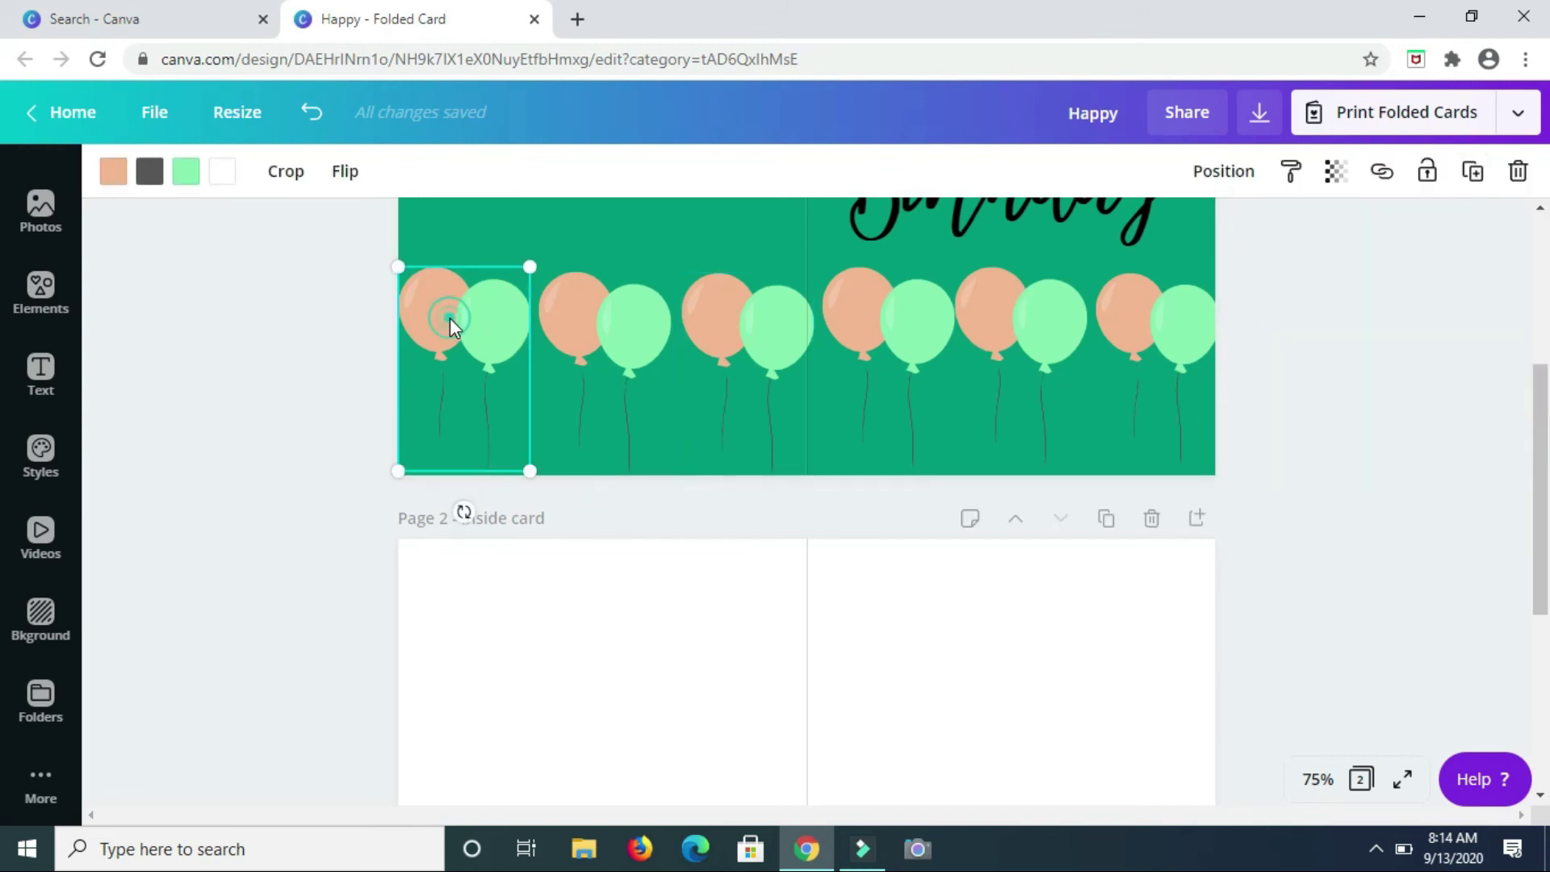
- Return to Page 2 and select the blank inside page to receive the paste
scroll(449, 317, "down", 1)
scroll(449, 318, "up", 1)
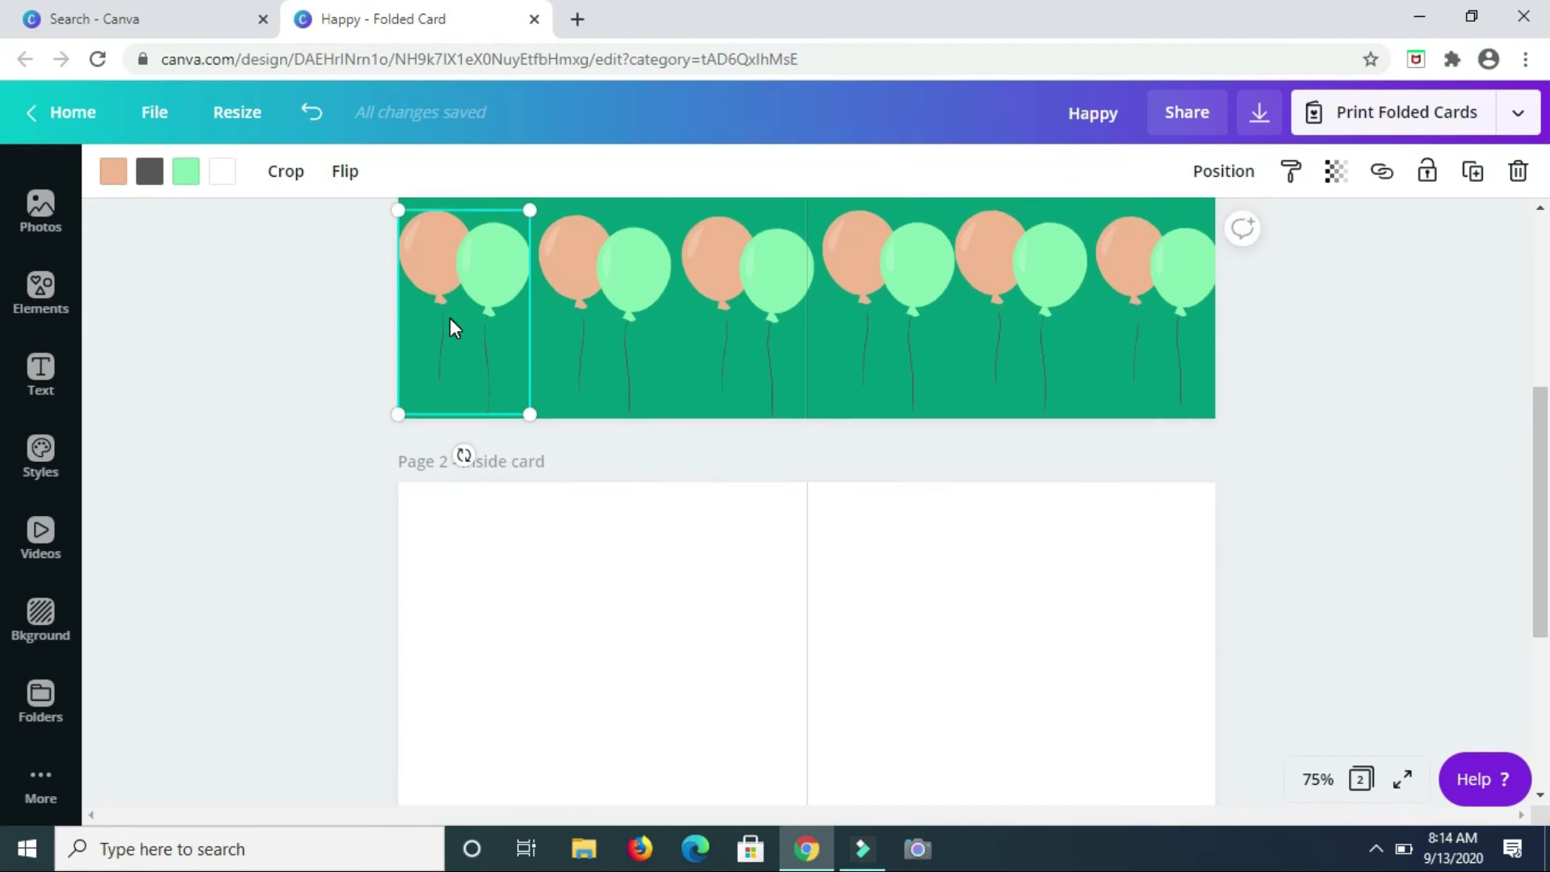
scroll(586, 599, "down", 3)
left_click(587, 598)
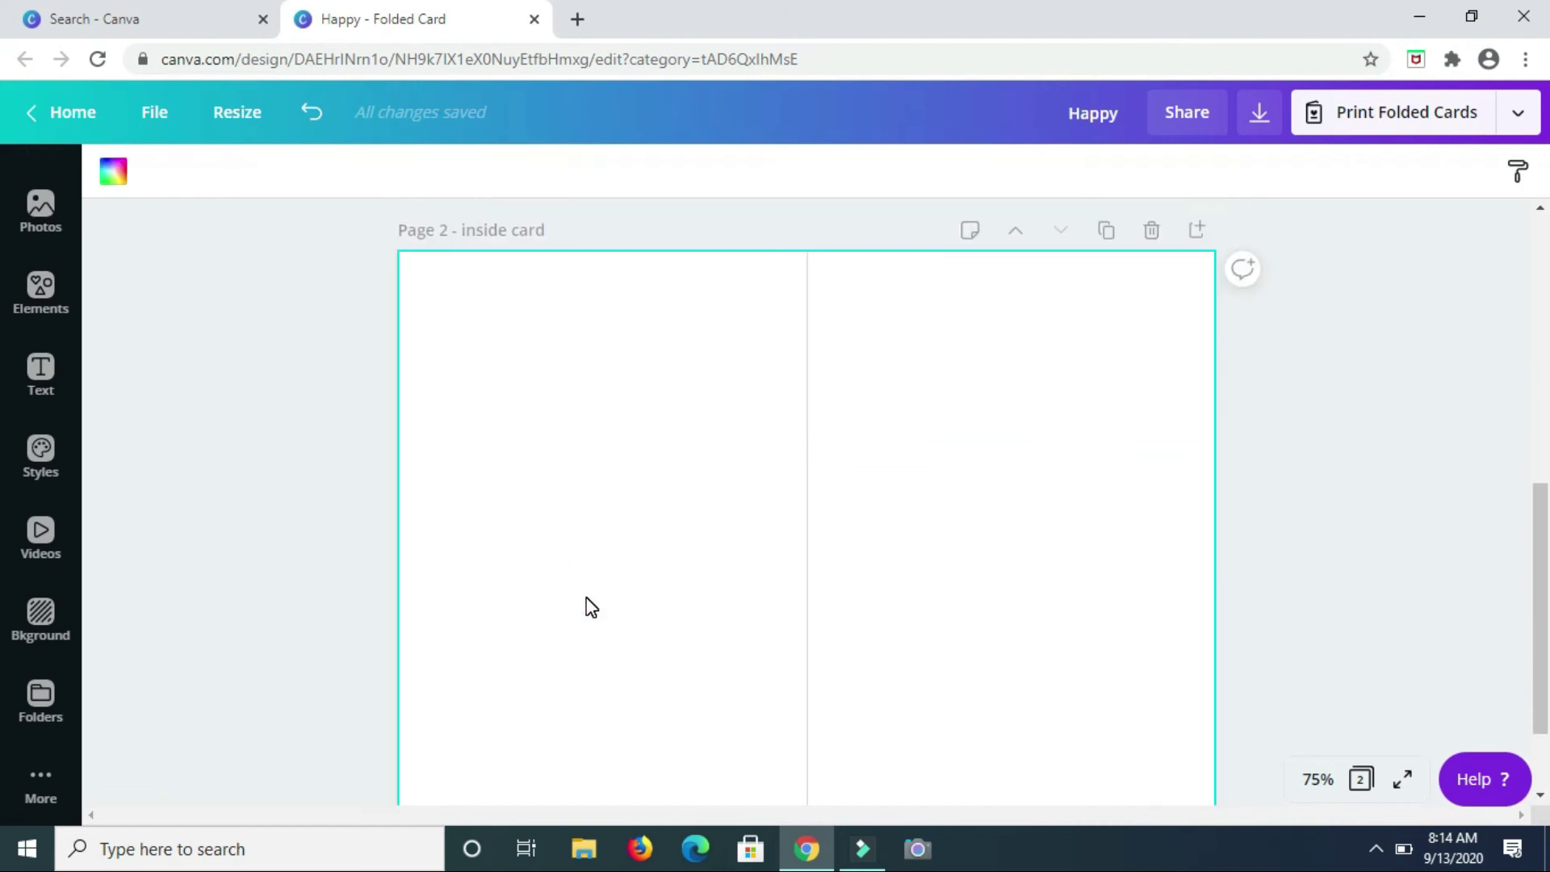
- Paste the balloon pair at the inside page's bottom-left and spread two duplicates across the left half
key("ctrl+v")
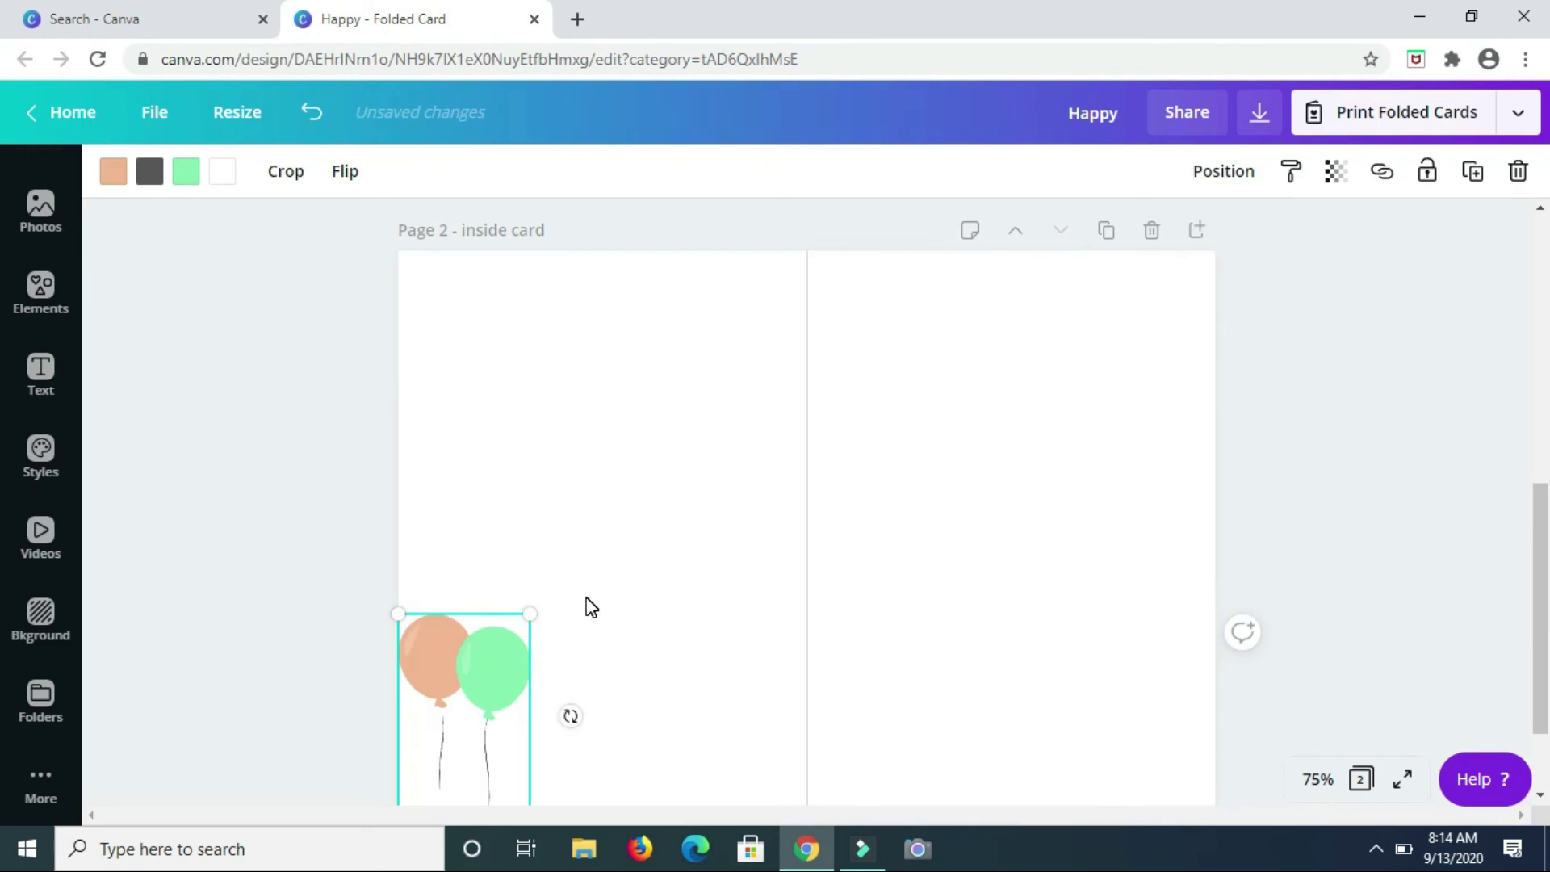
scroll(632, 452, "down", 2)
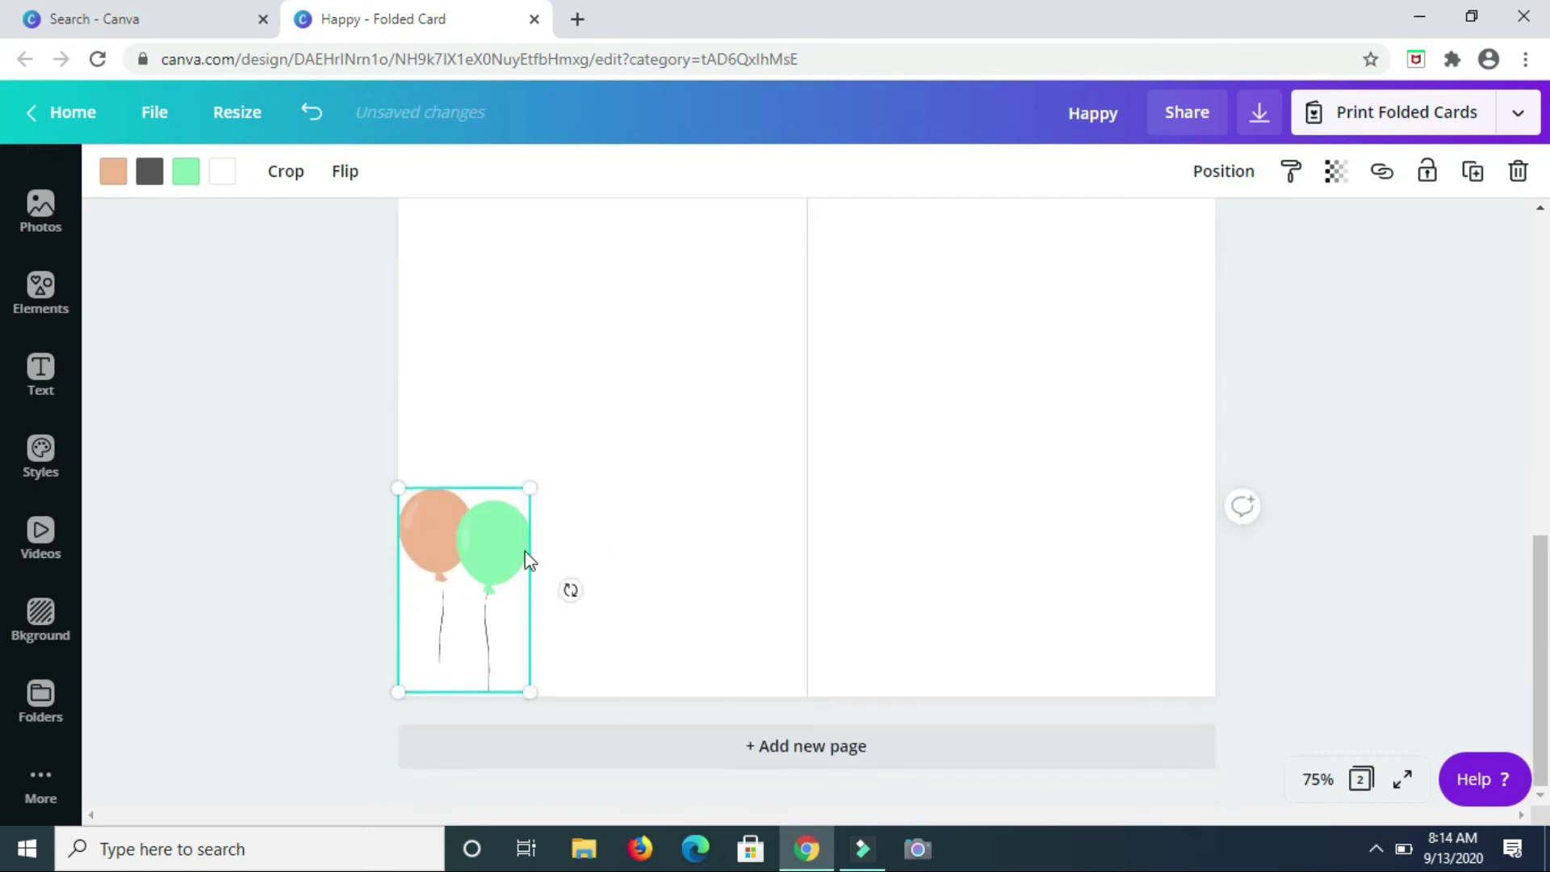
left_click_drag(518, 569, 515, 563)
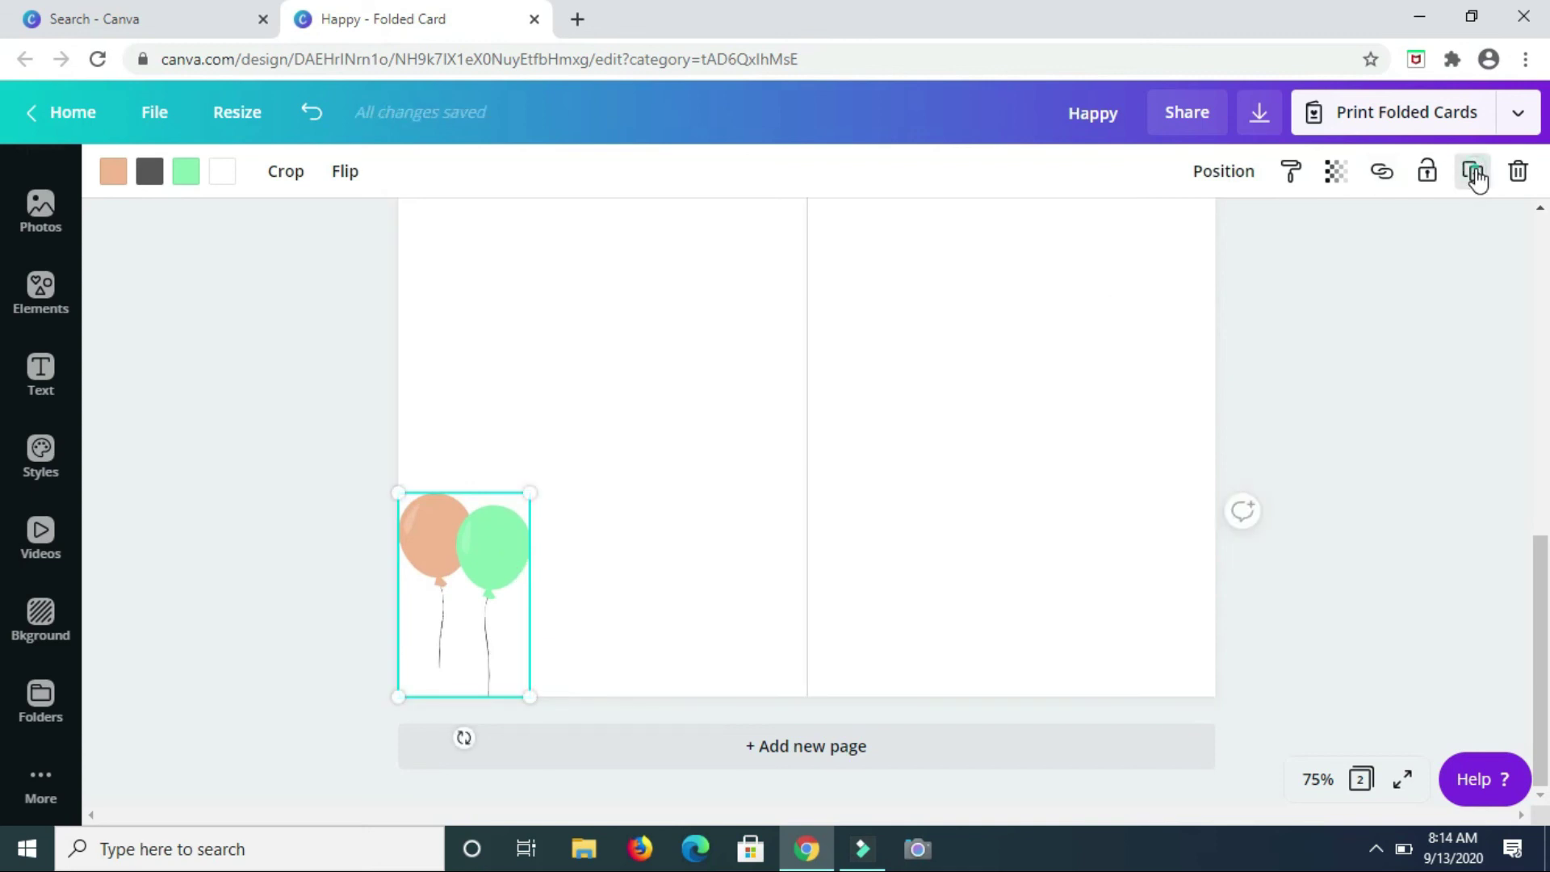
left_click(1473, 171)
left_click(1474, 172)
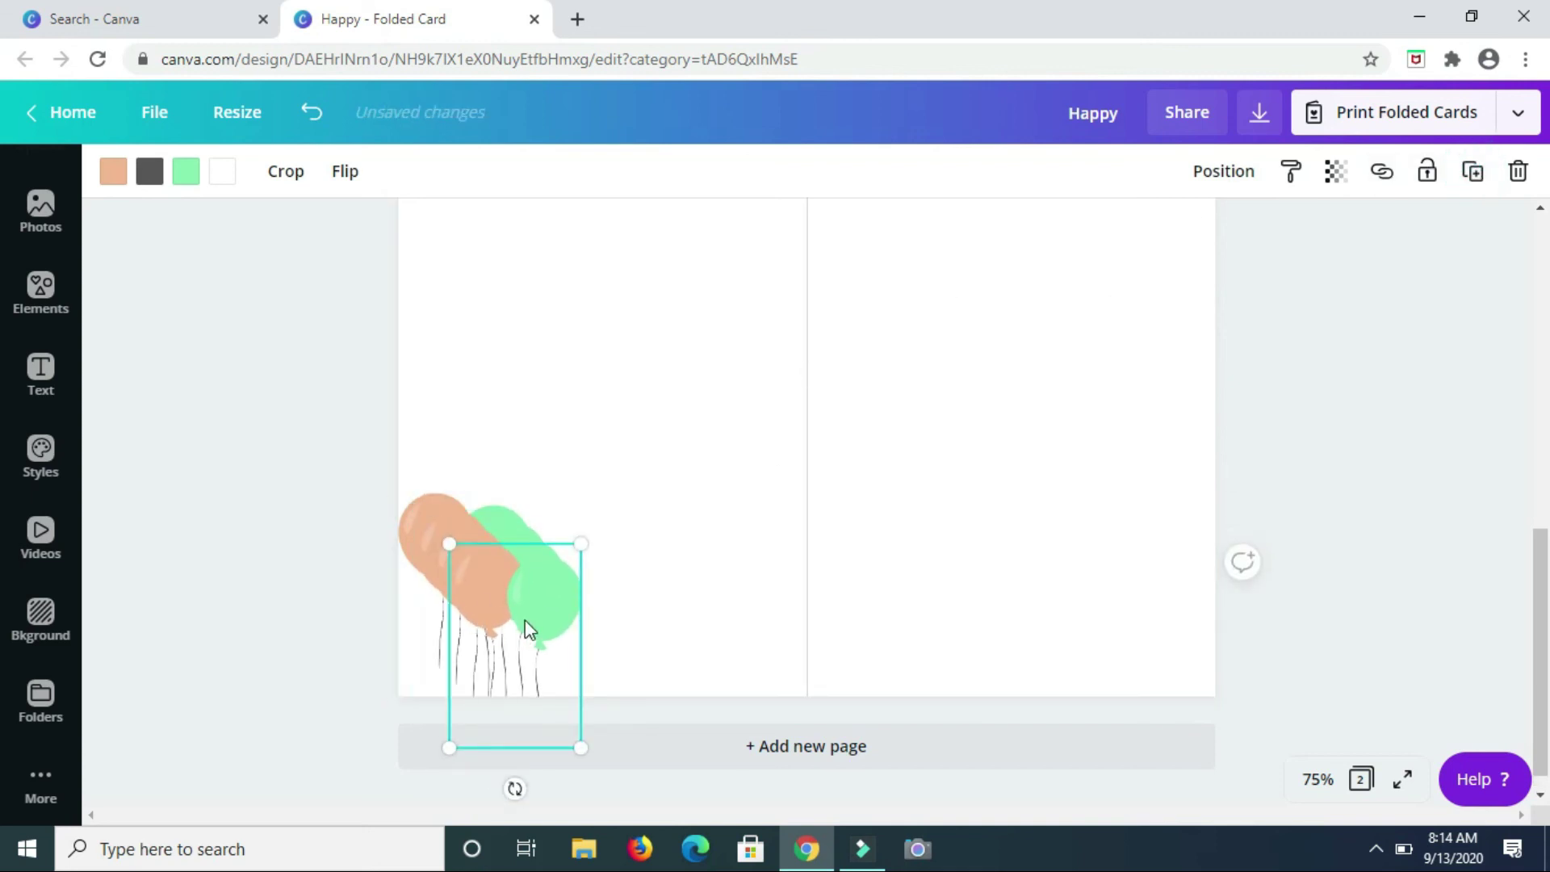
left_click_drag(643, 623, 759, 602)
left_click_drag(532, 594, 637, 573)
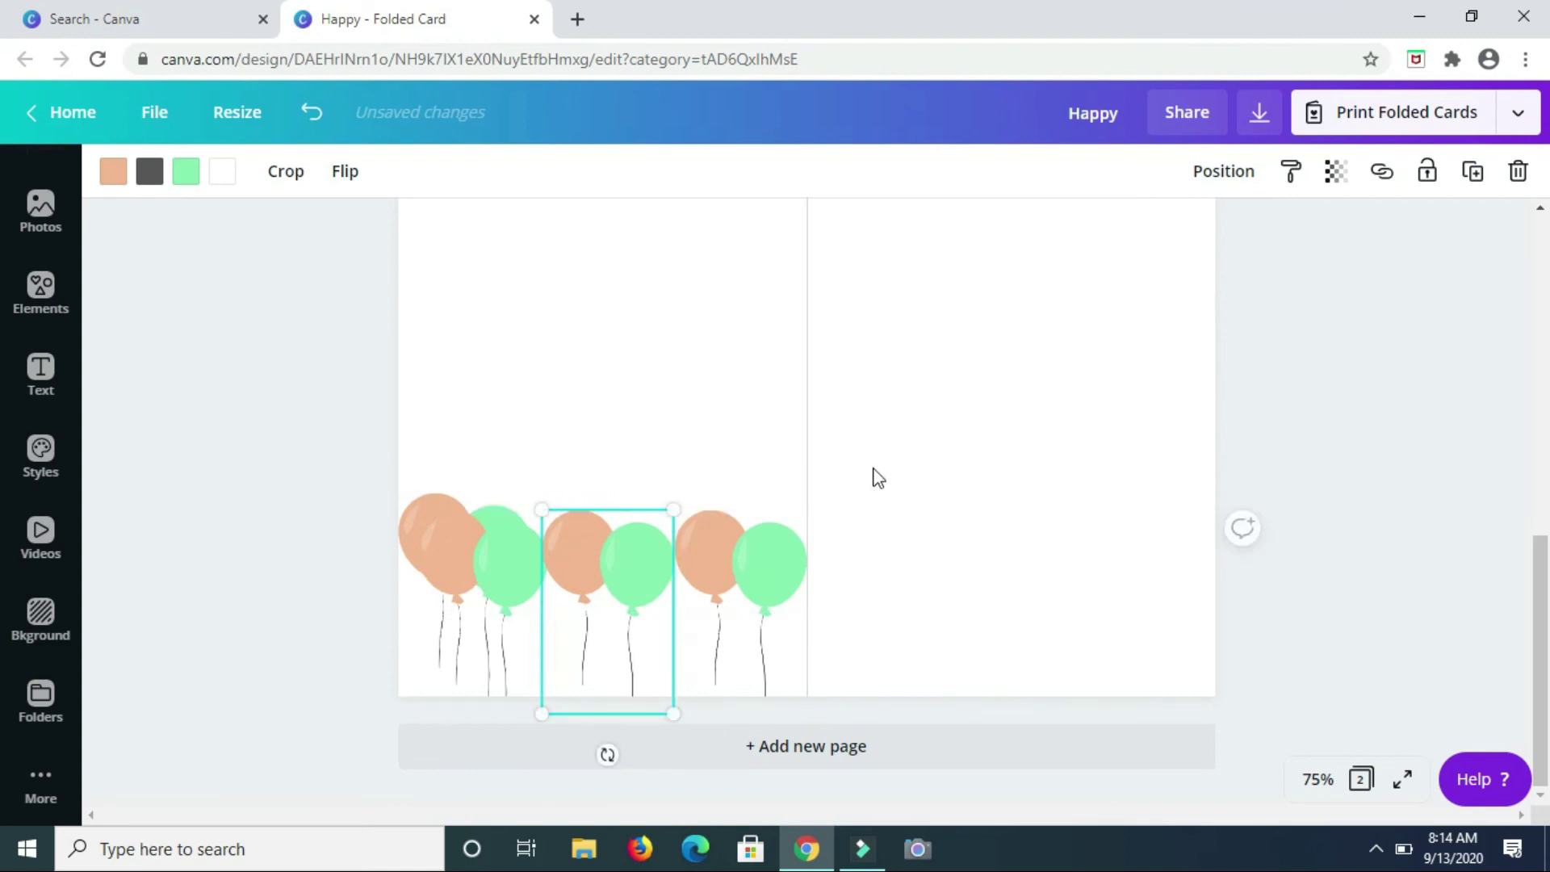
- Place a pair beside the fold and add more copies along the right half to the right edge
left_click(804, 568)
left_click(541, 538, "shift")
left_click_drag(483, 563, 880, 578)
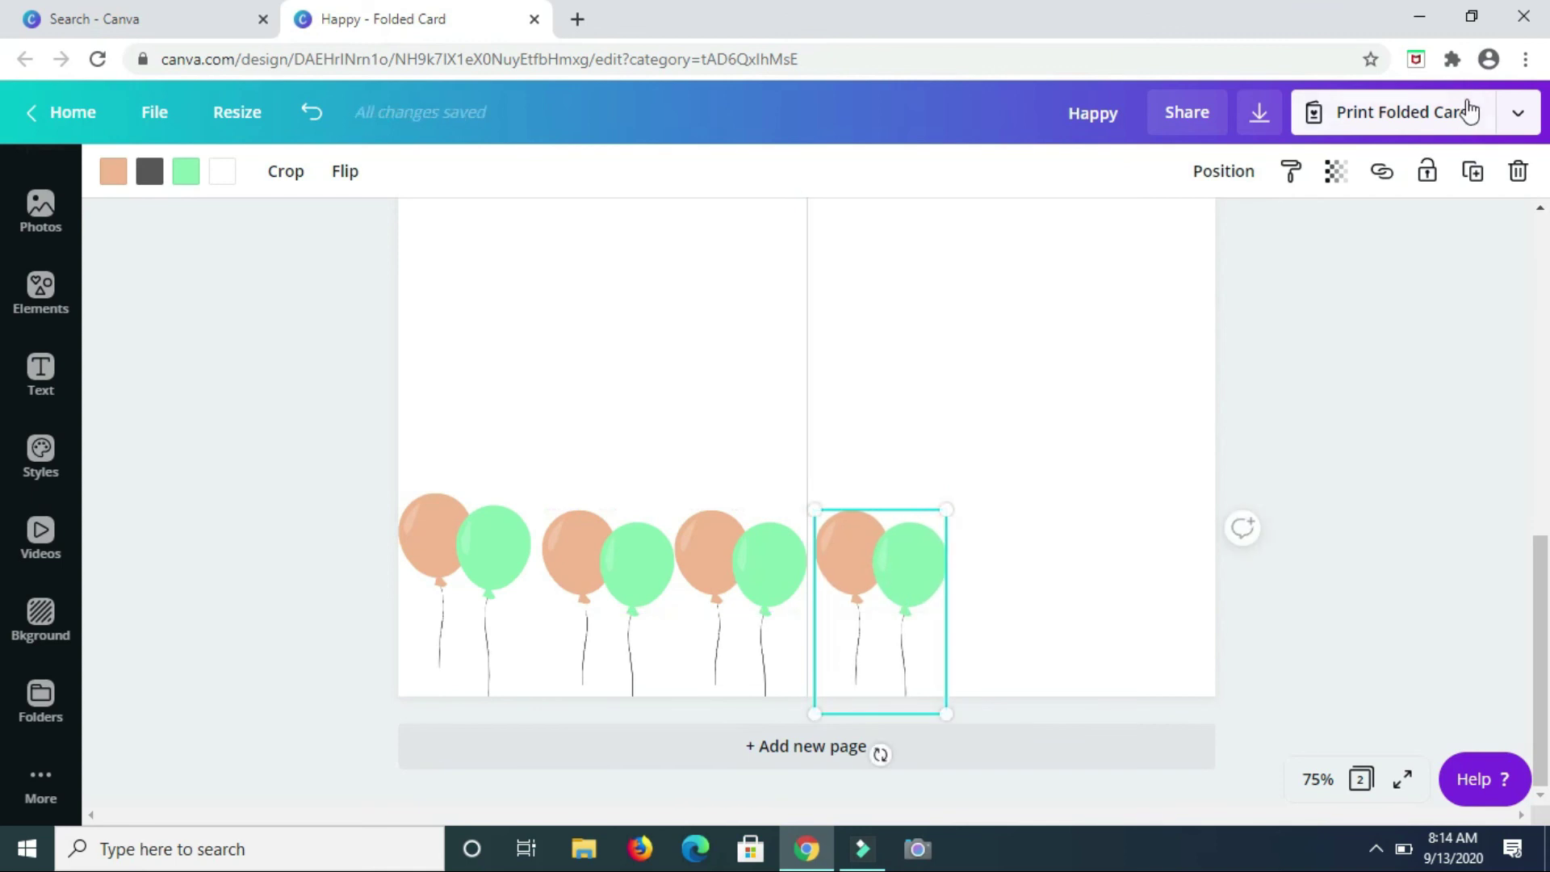
left_click(1484, 172)
left_click(1483, 171)
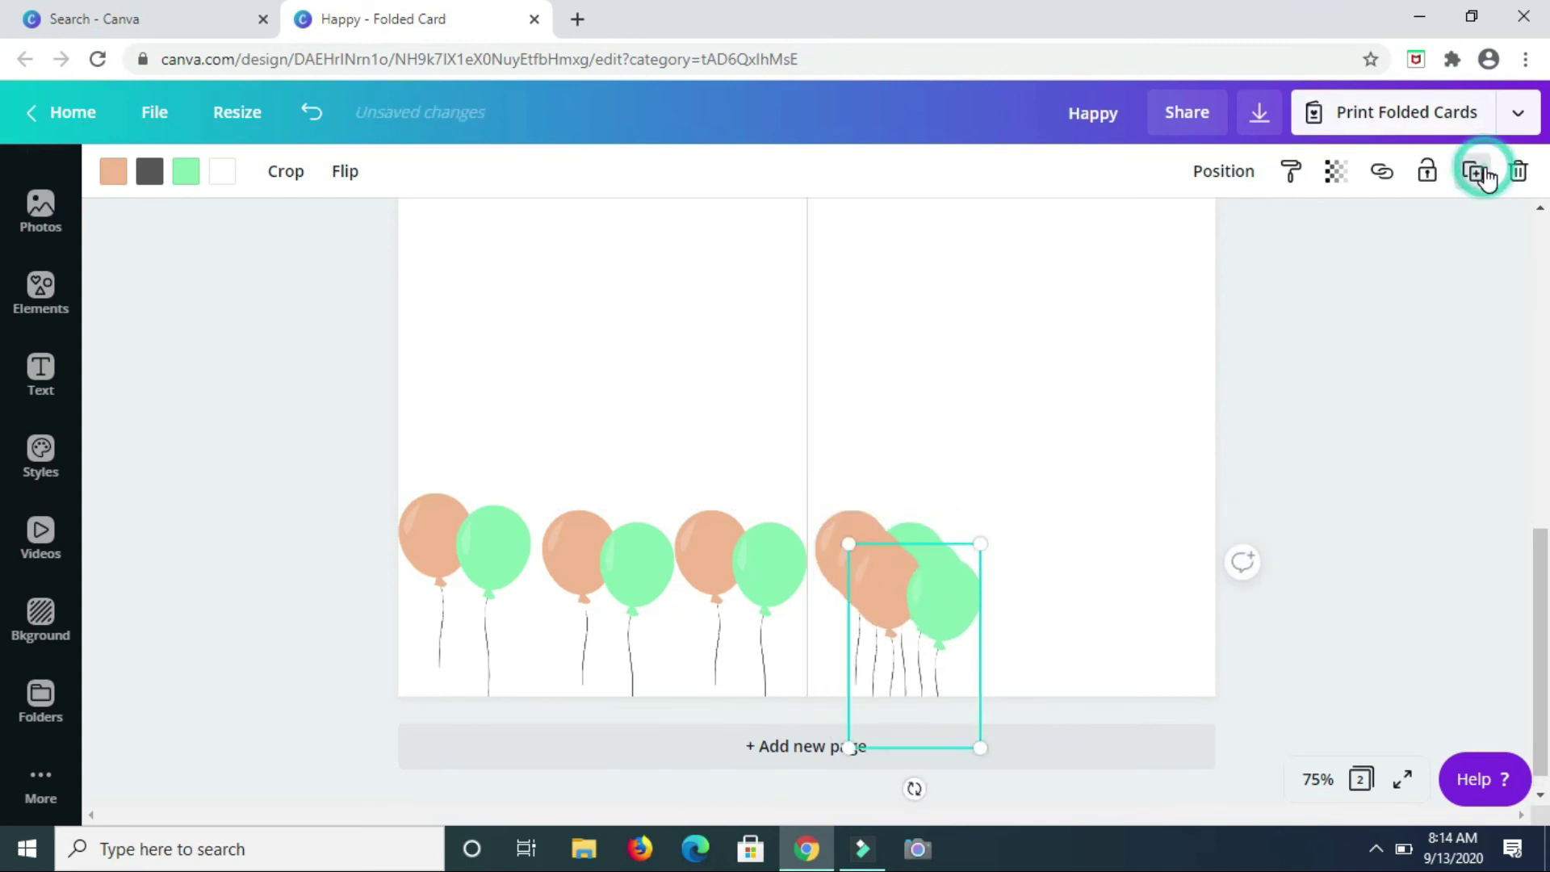
left_click(953, 592)
left_click_drag(998, 588, 1074, 568)
left_click_drag(921, 595, 1184, 578)
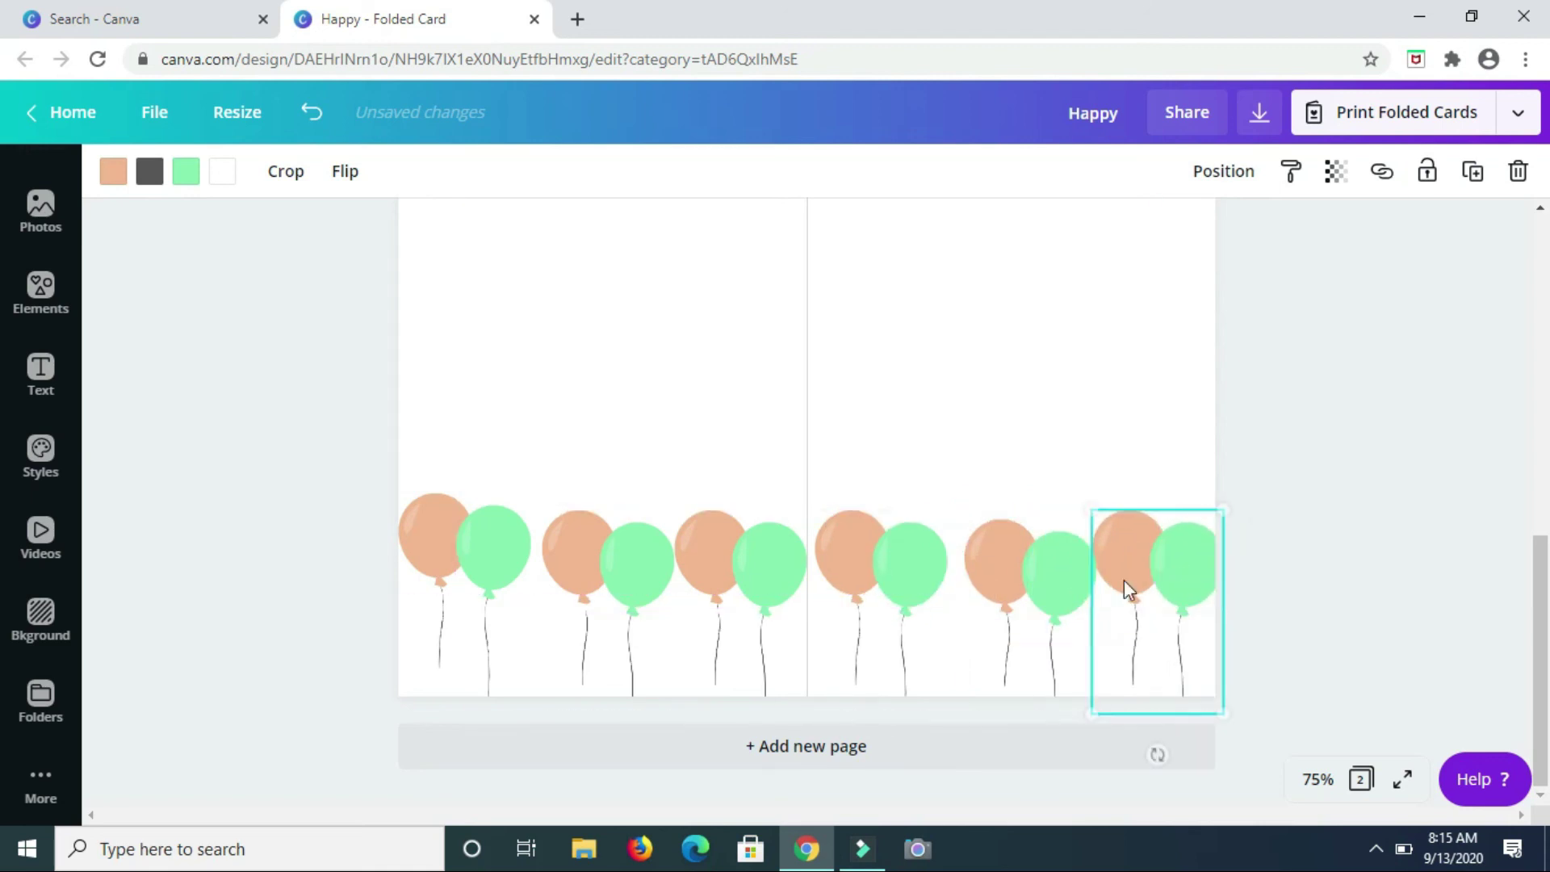
mouse_move(1037, 583)
left_mouse_down()
mouse_move(1020, 571)
mouse_move(1046, 574)
left_mouse_up()
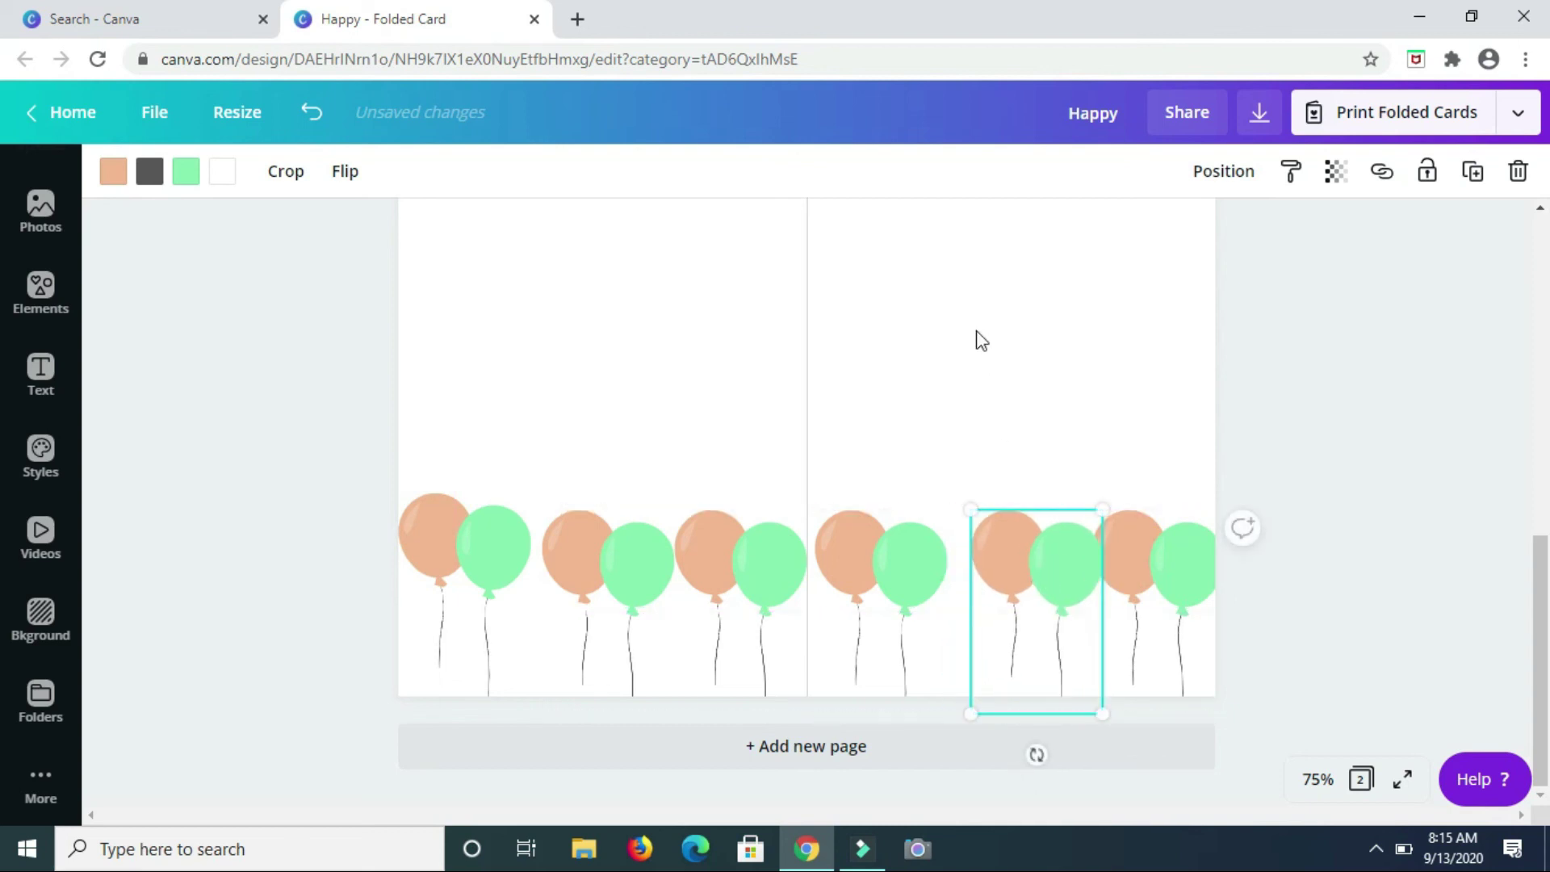
left_click(974, 331)
scroll(974, 331, "up", 7)
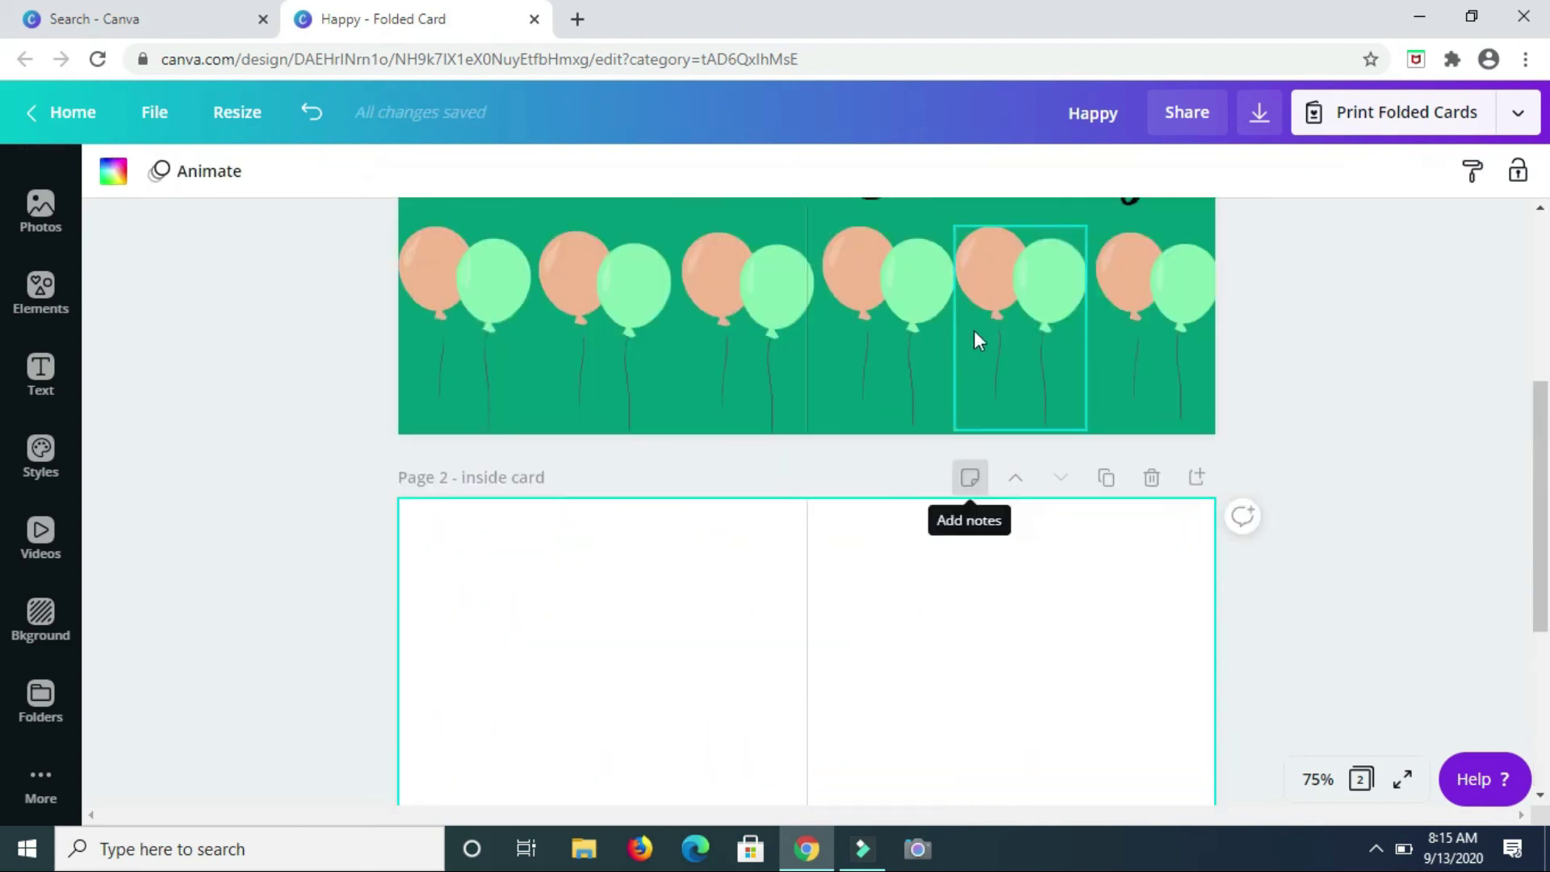
scroll(974, 331, "up", 1)
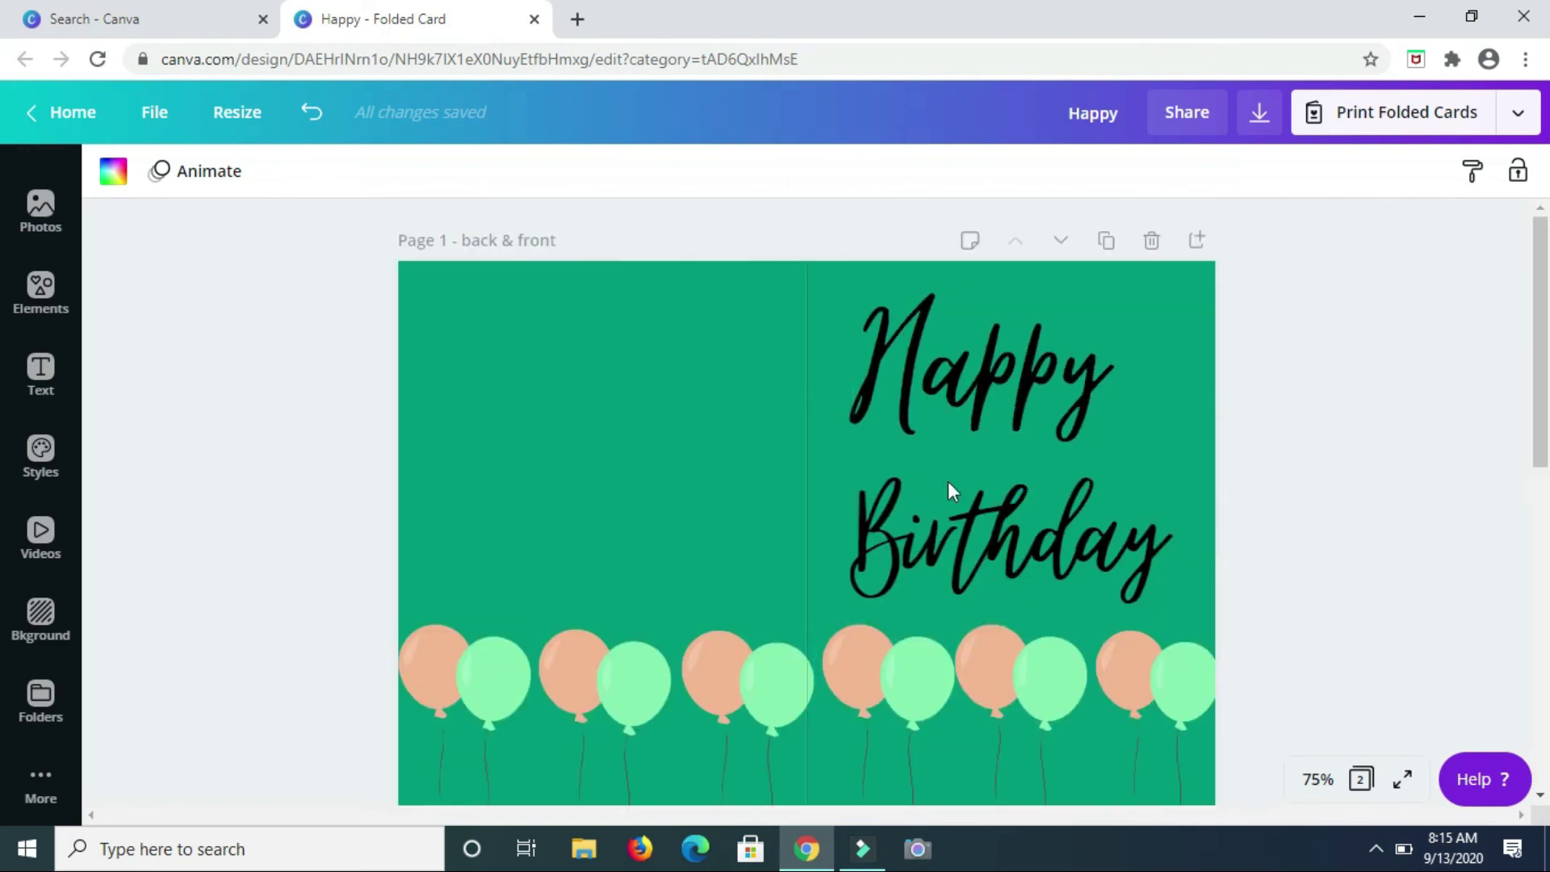
scroll(885, 512, "down", 2)
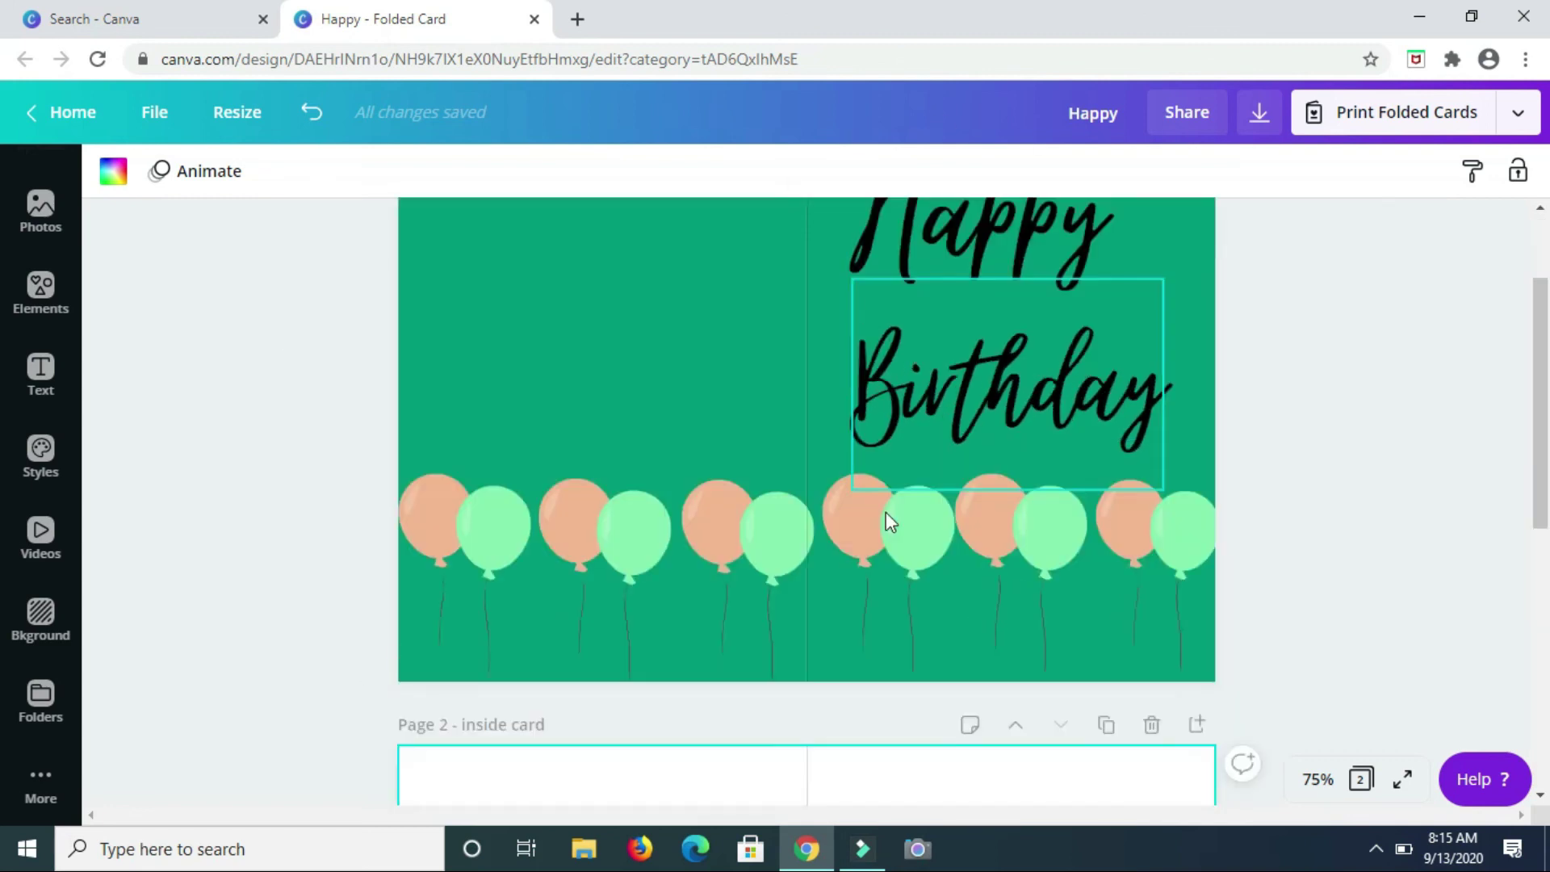
scroll(884, 511, "down", 6)
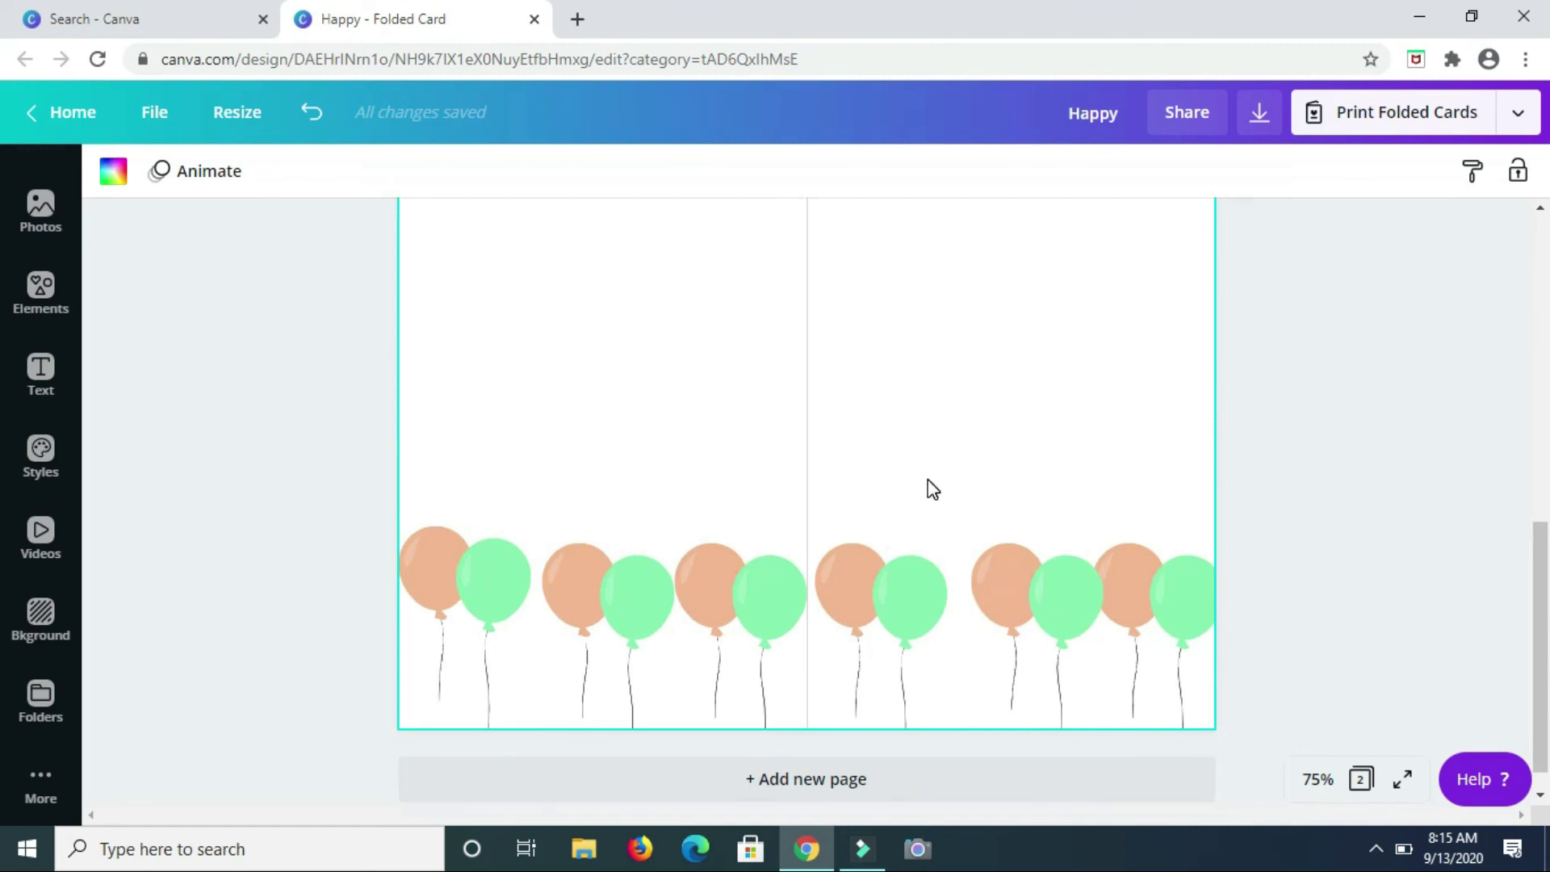
scroll(928, 479, "up", 1)
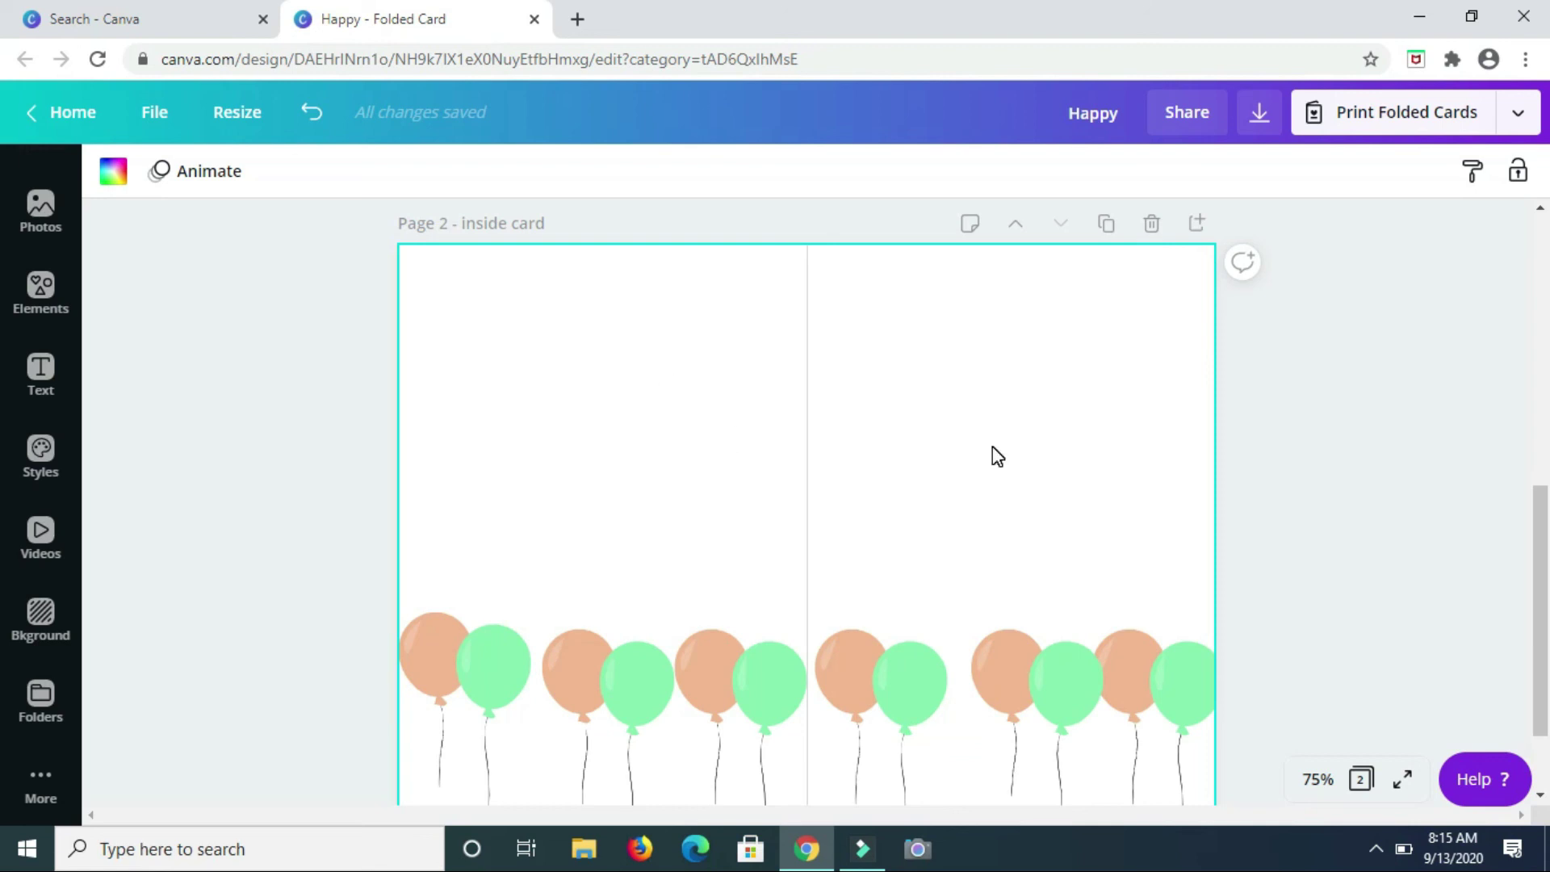
scroll(999, 442, "down", 2)
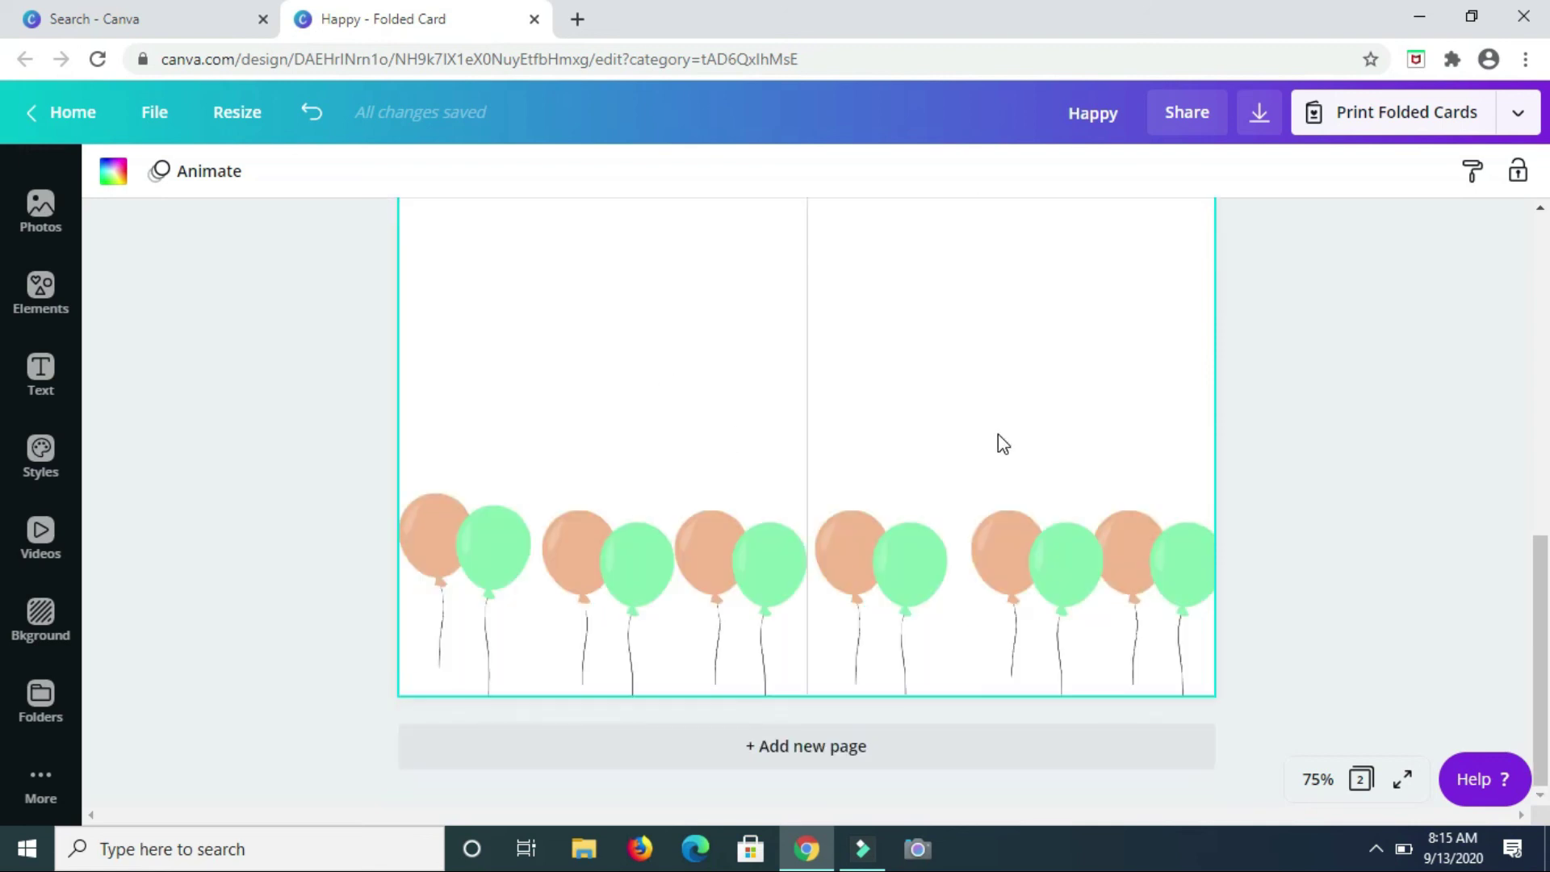
scroll(998, 434, "up", 10)
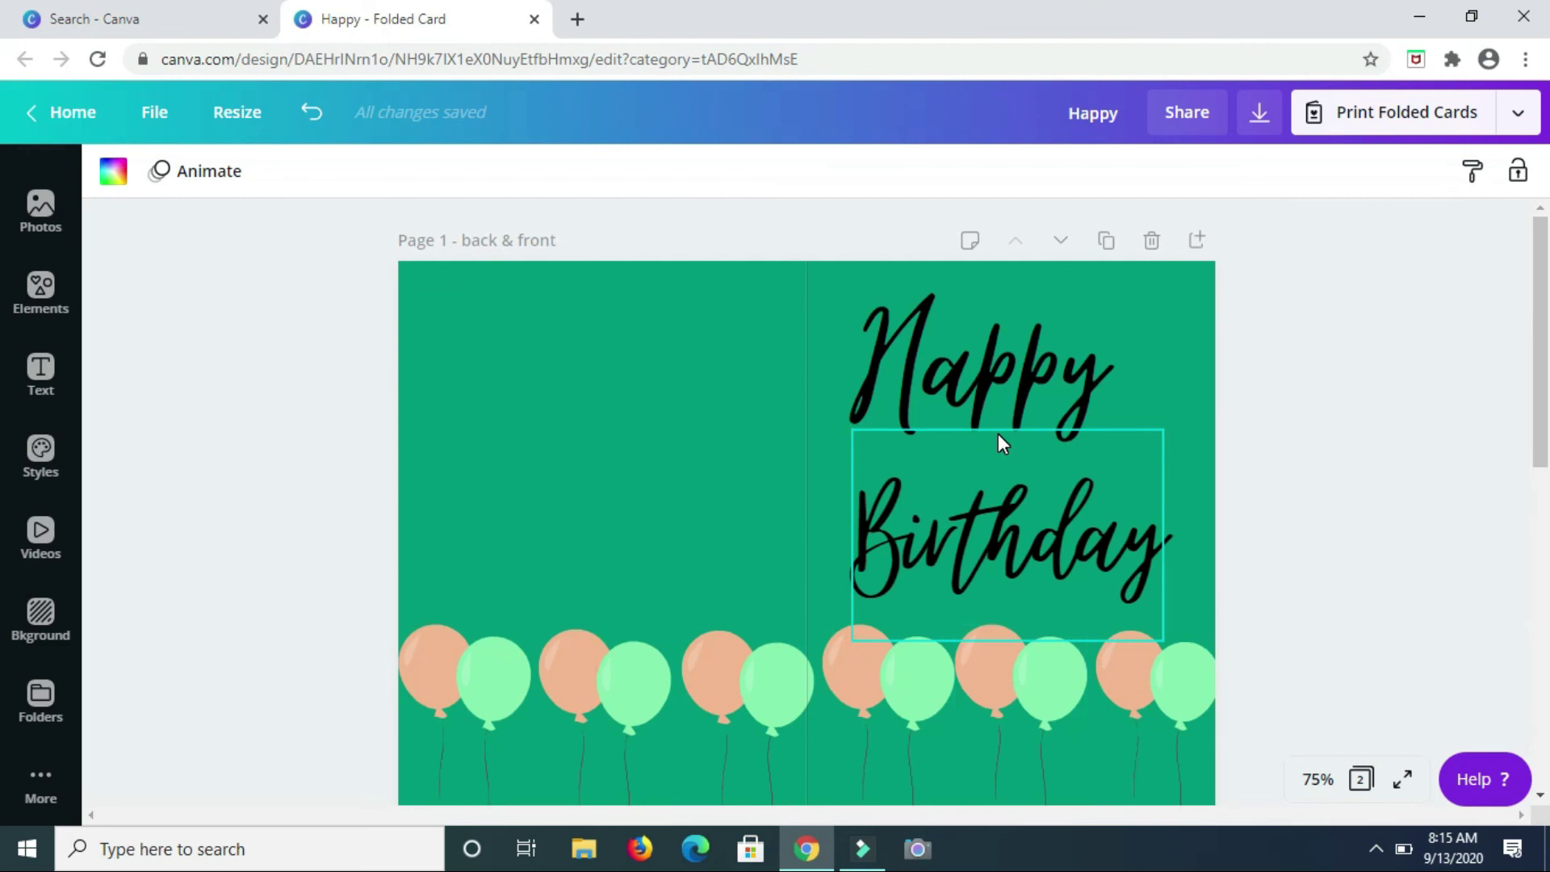
scroll(998, 434, "down", 8)
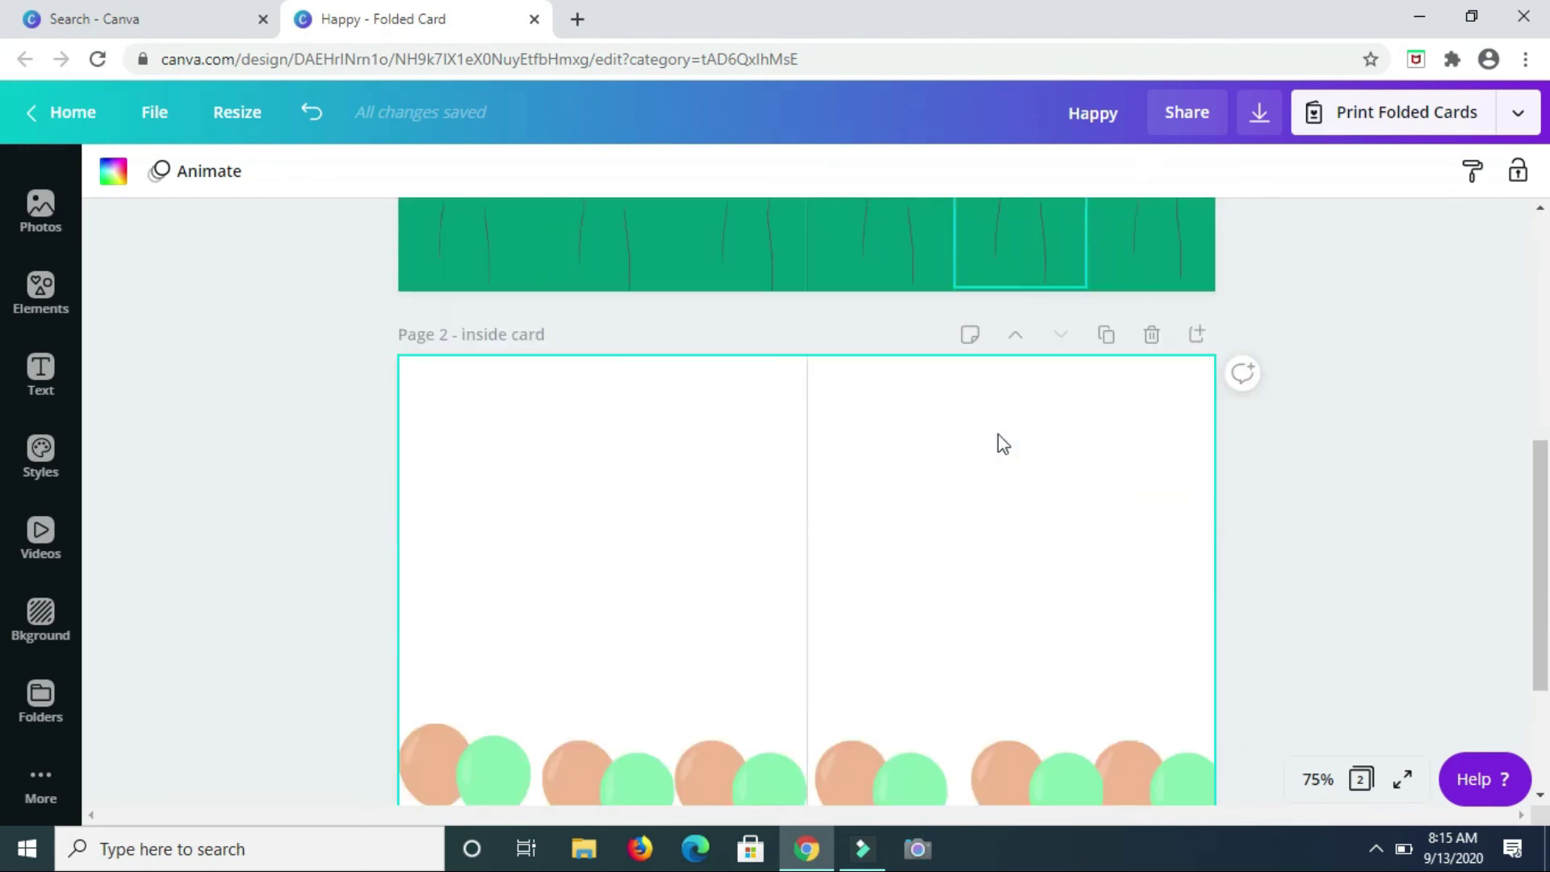
scroll(1004, 443, "down", 1)
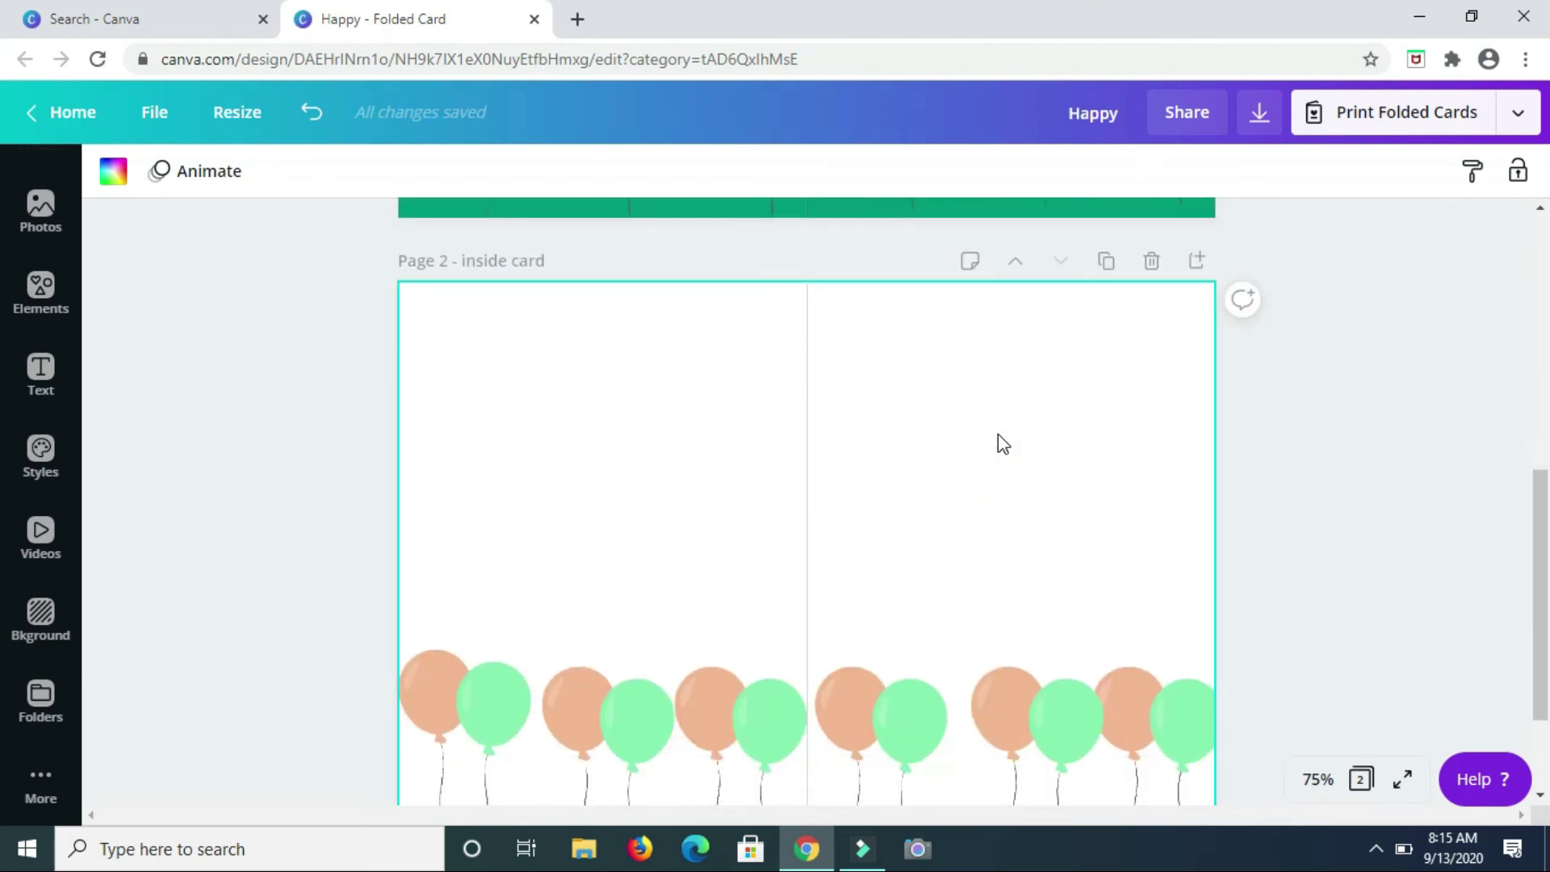